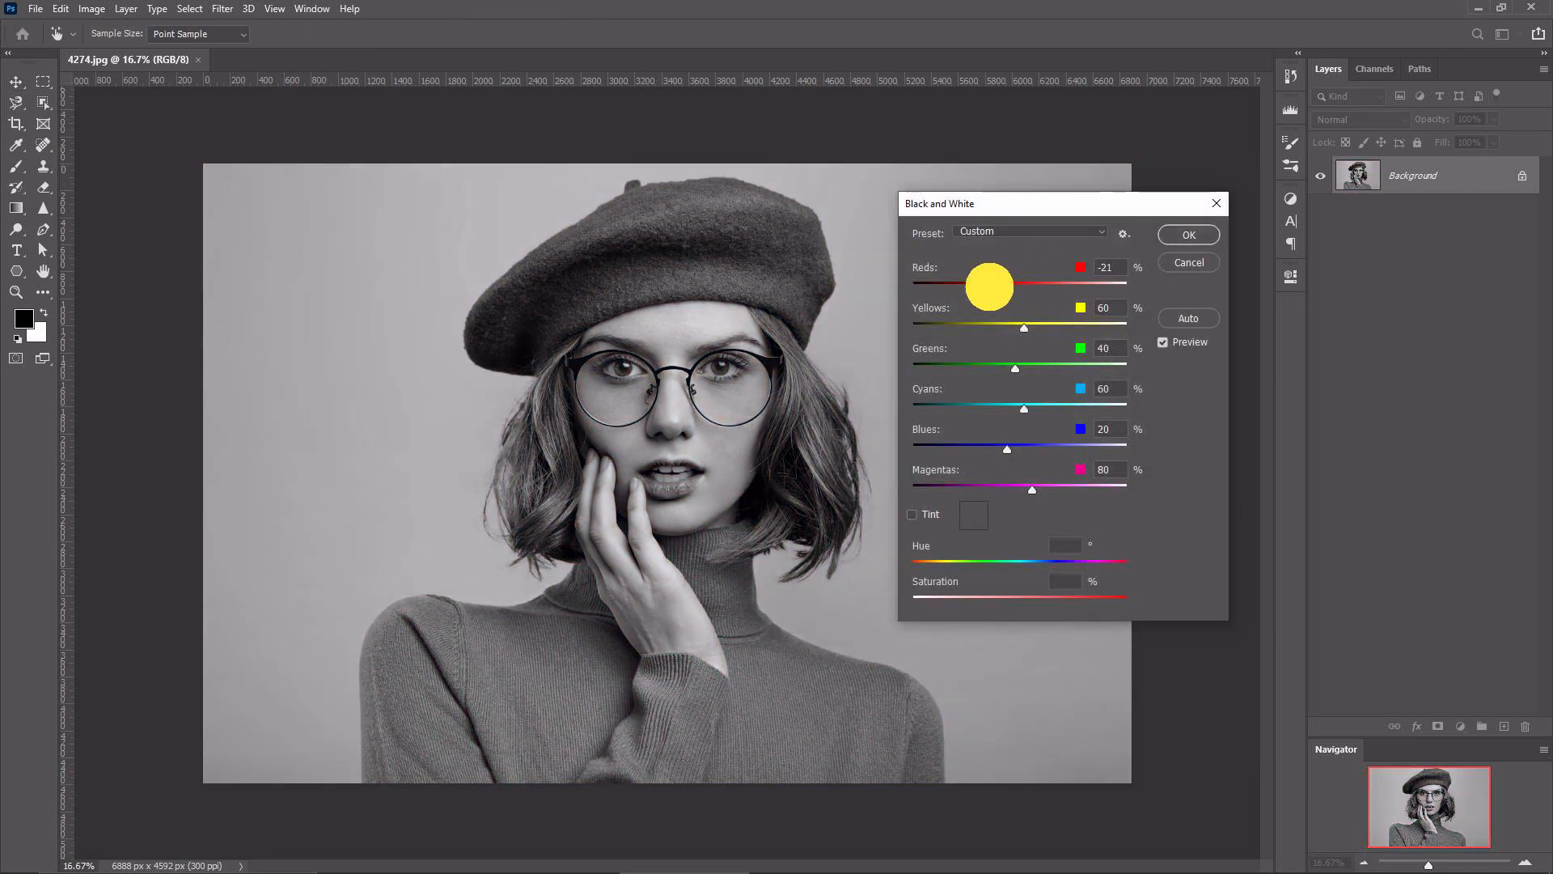
Apply a custom Black and White adjustment with Reds 0, Yellows 30 and Greens -77.
left_click_drag(994, 287, 980, 370)
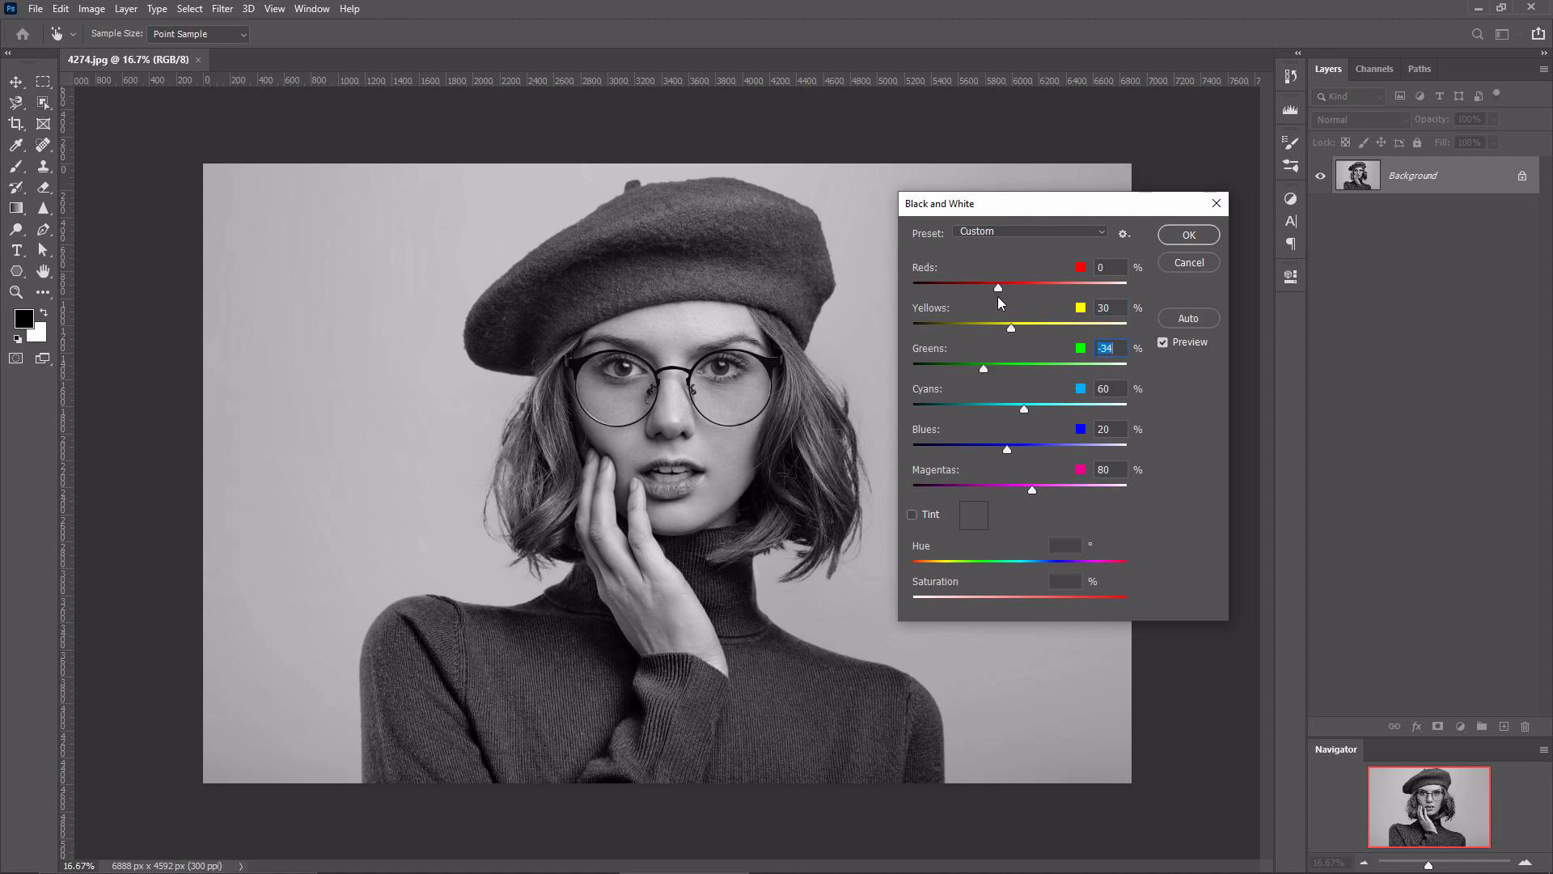
left_click_drag(981, 369, 966, 369)
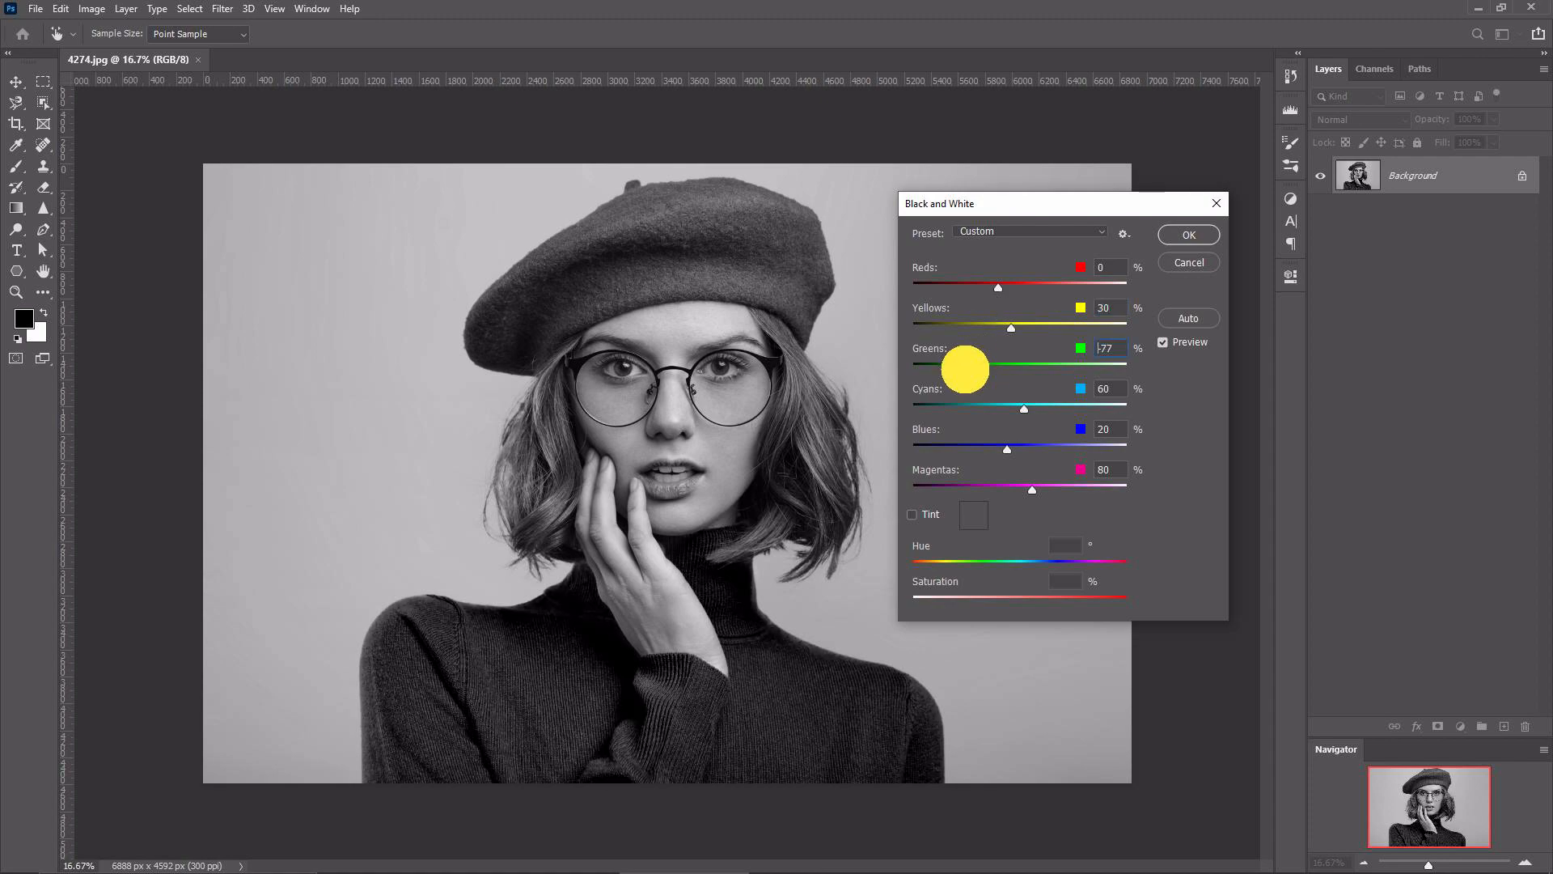
left_click(1188, 237)
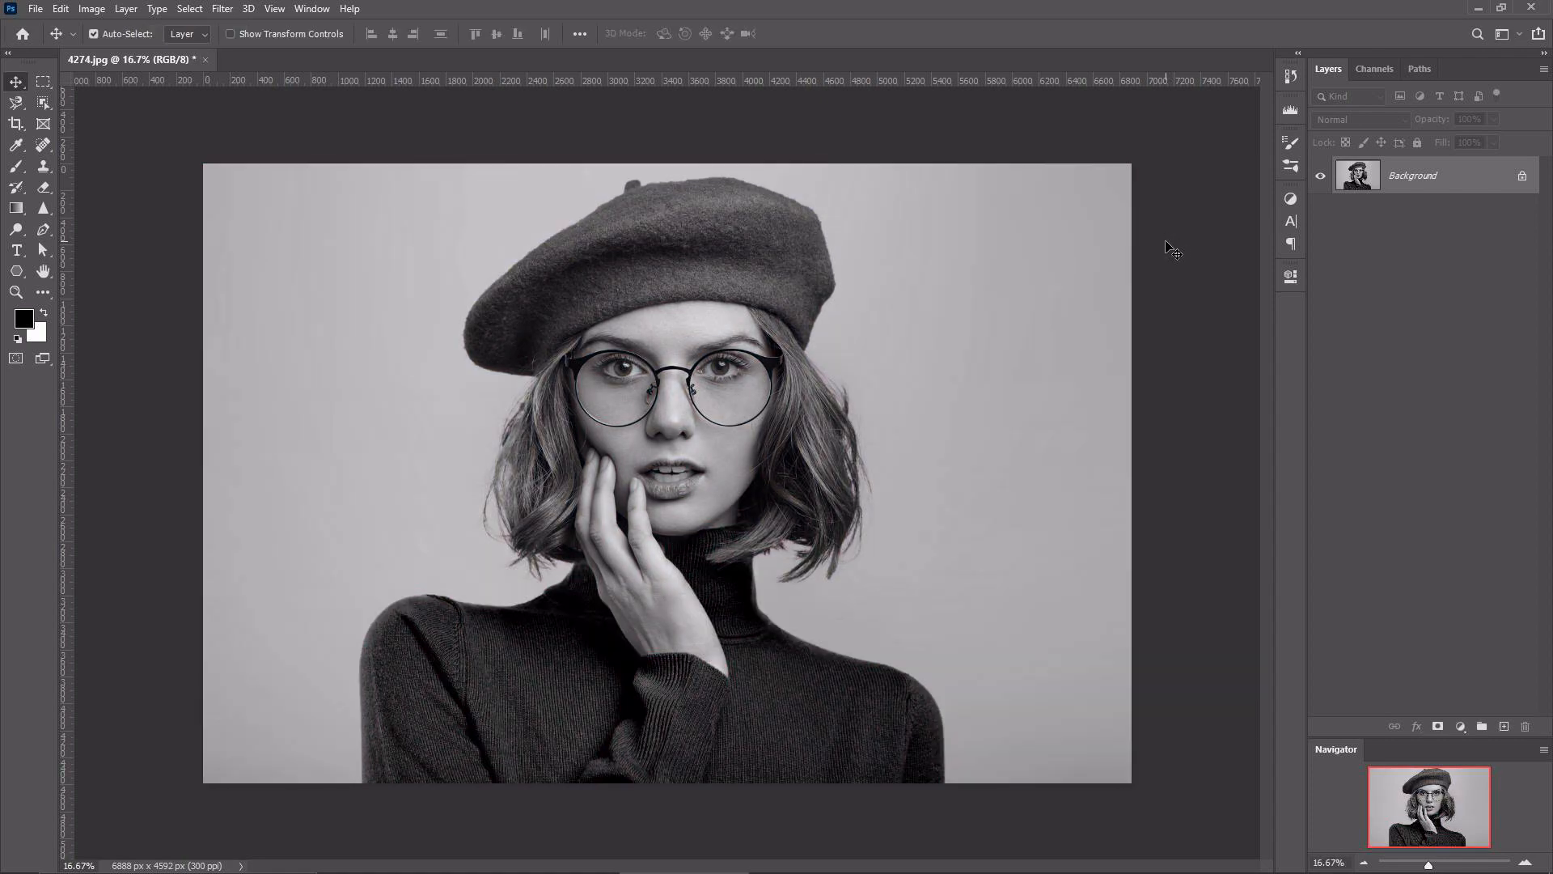
Unlock the background layer and duplicate it in the same document.
left_click(1524, 178)
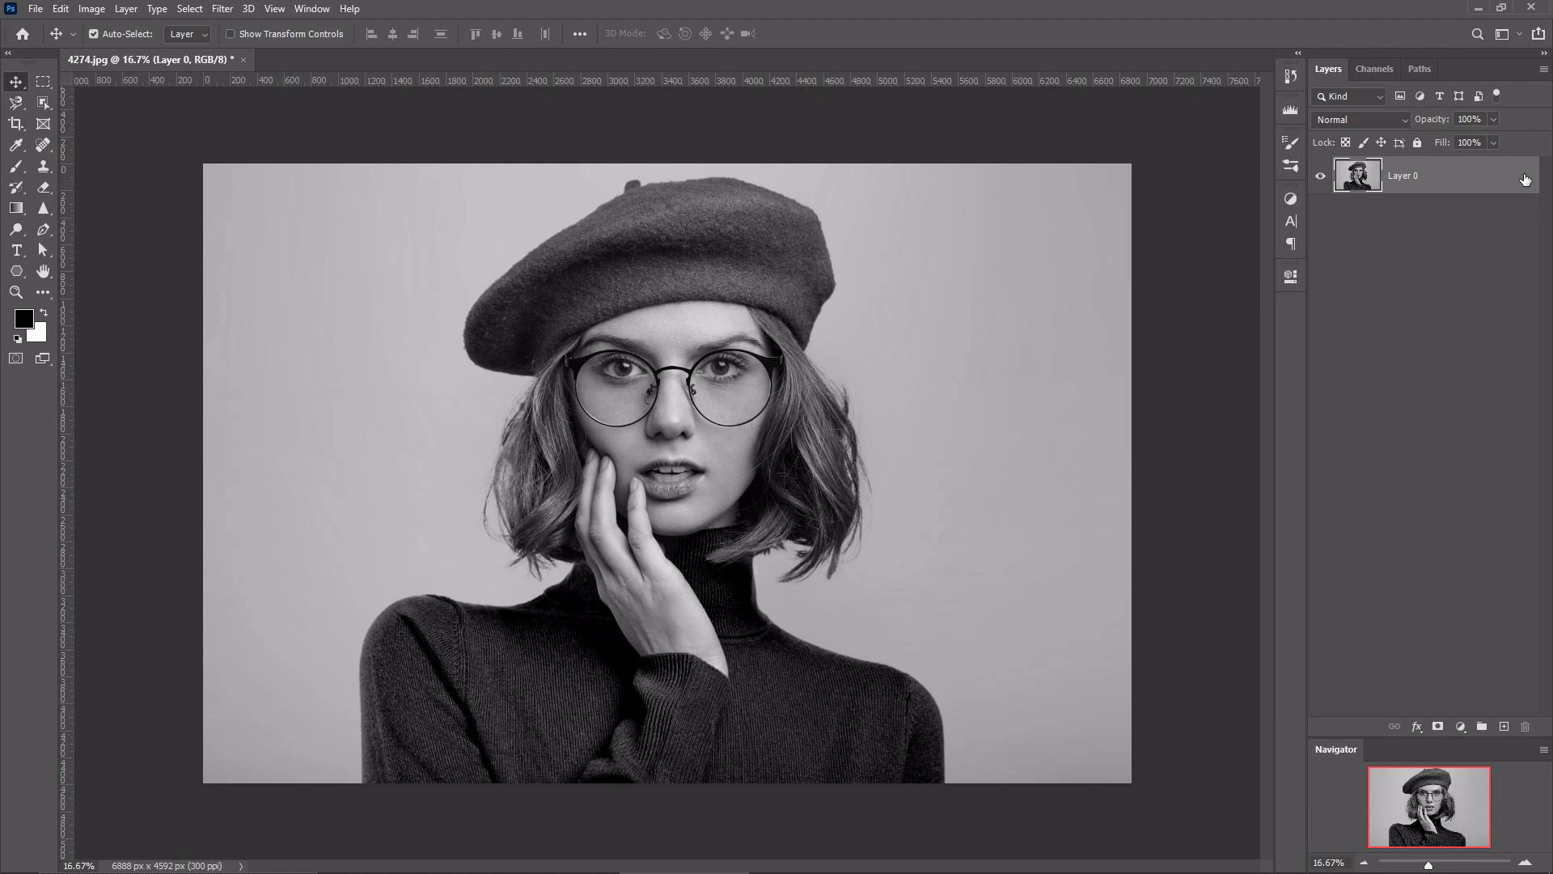
right_click(1457, 179)
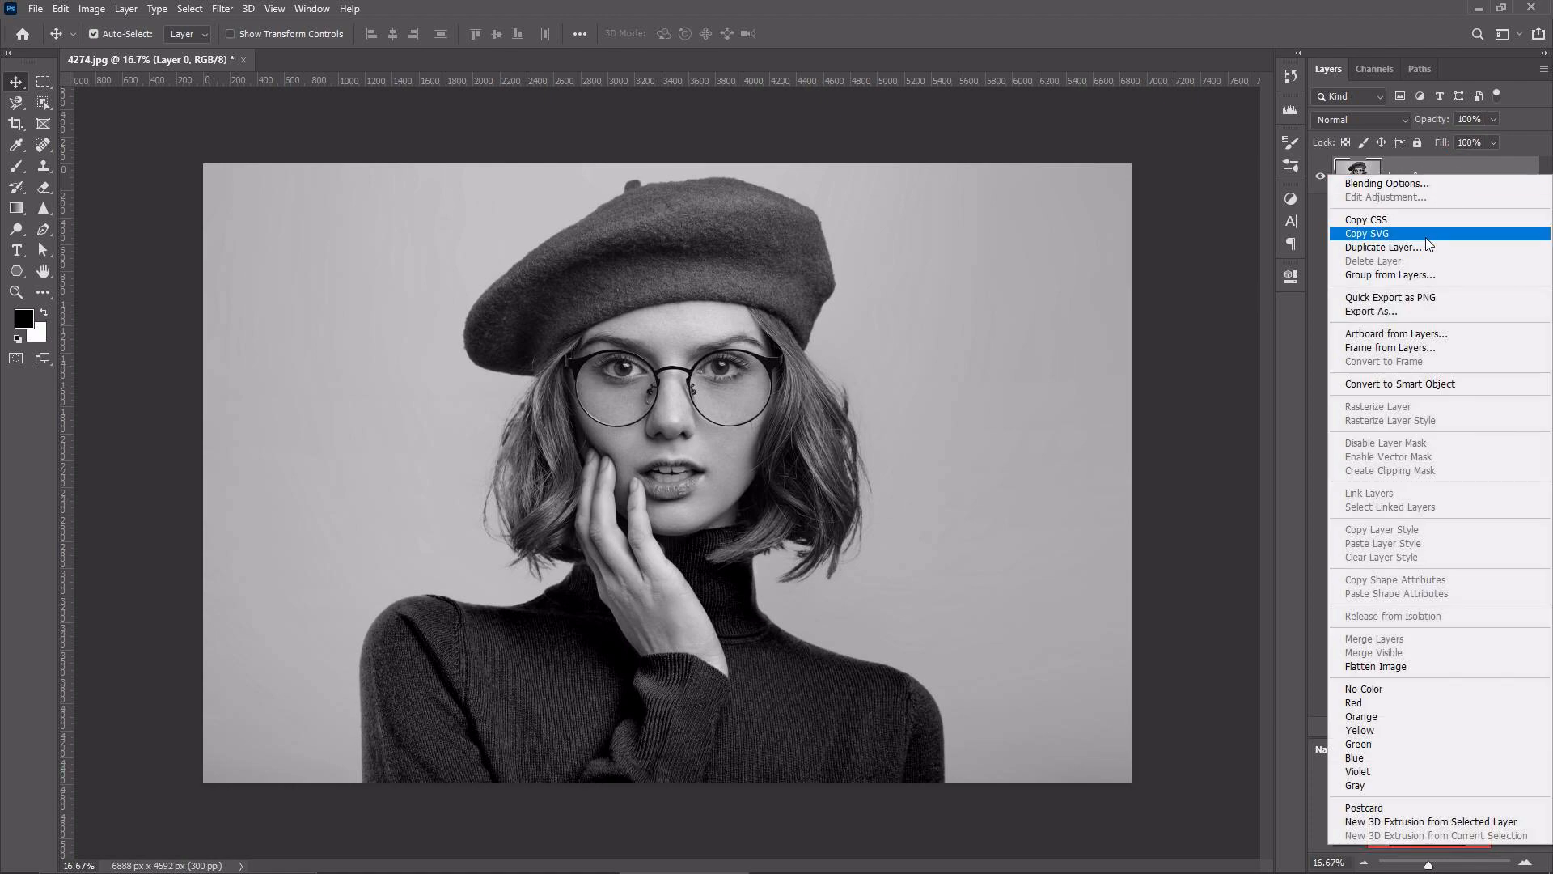
left_click(1424, 249)
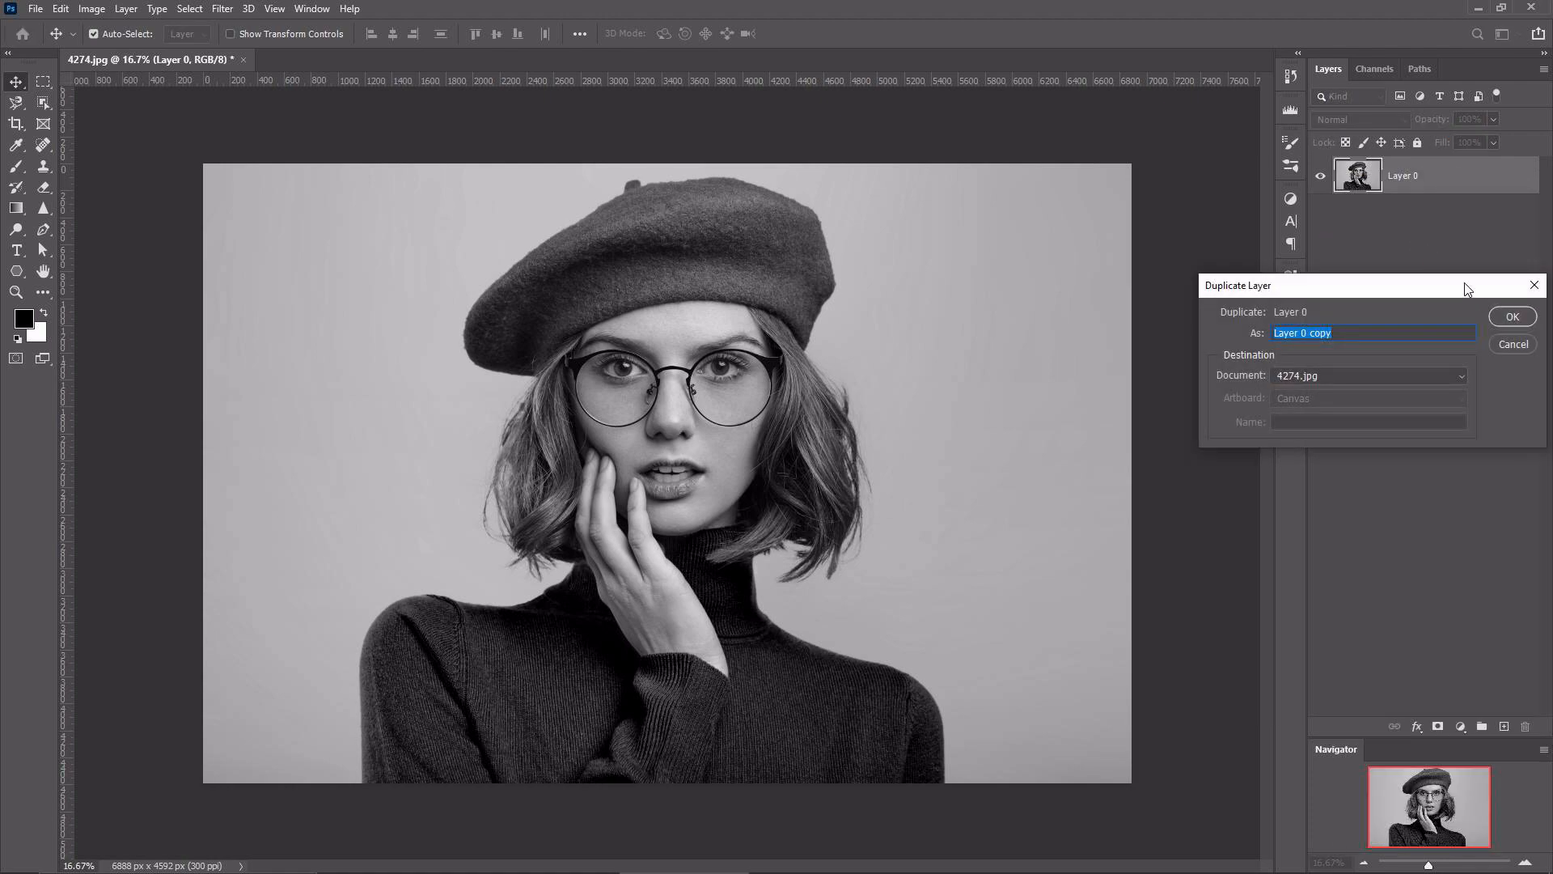
left_click_drag(1466, 288, 1364, 265)
left_click(1411, 298)
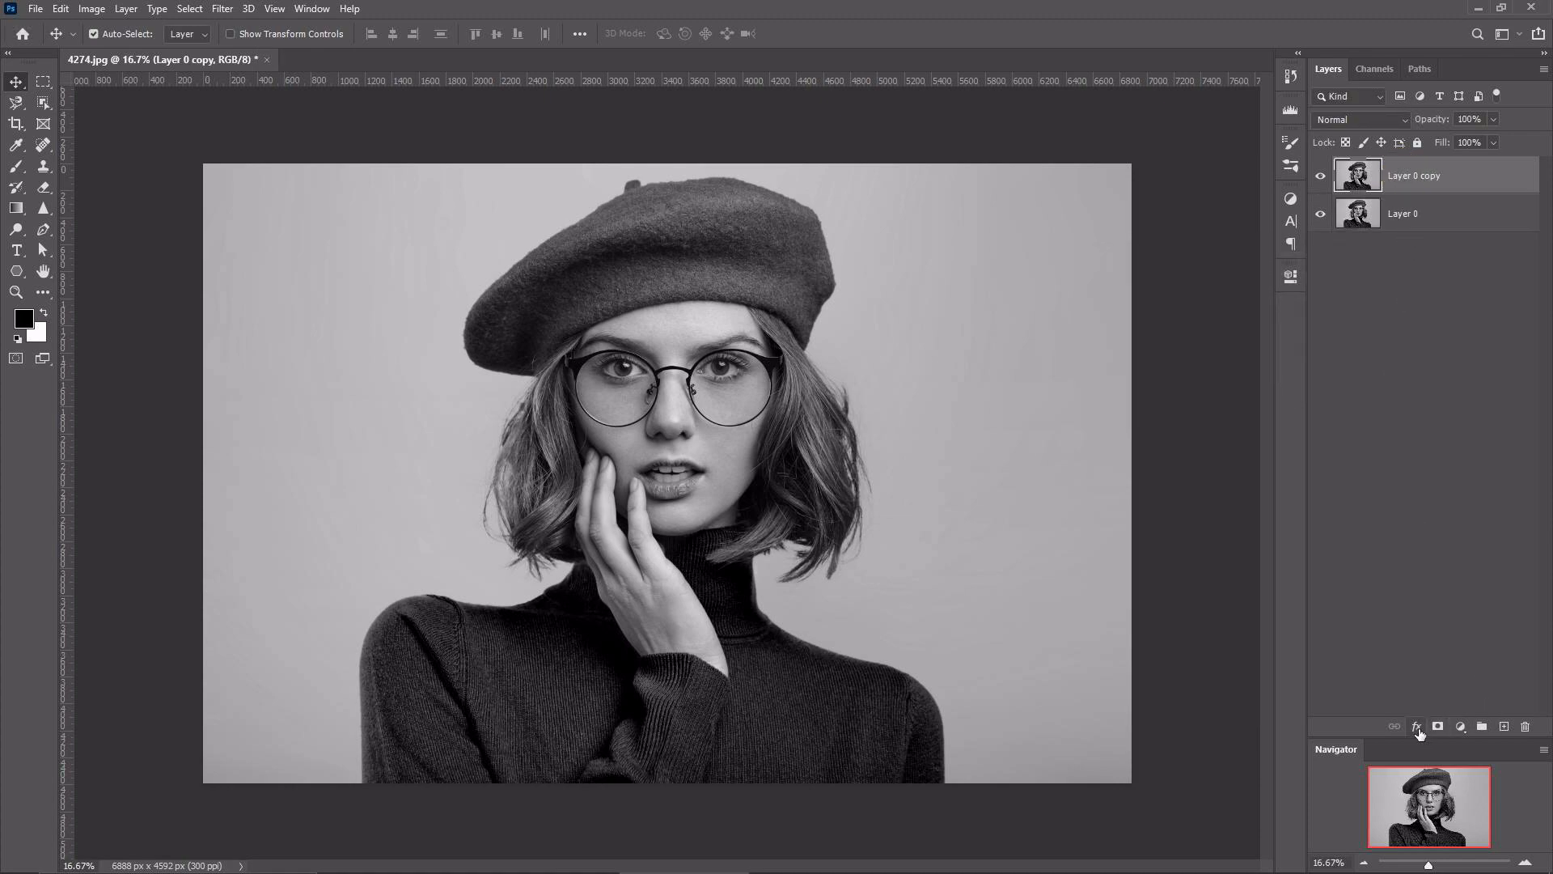
Apply an S-shaped Curves adjustment to the duplicate layer, raising highlights at input 186 to 227 and lowering shadows at input 102 to about 48.
left_click(92, 9)
mouse_move(128, 49)
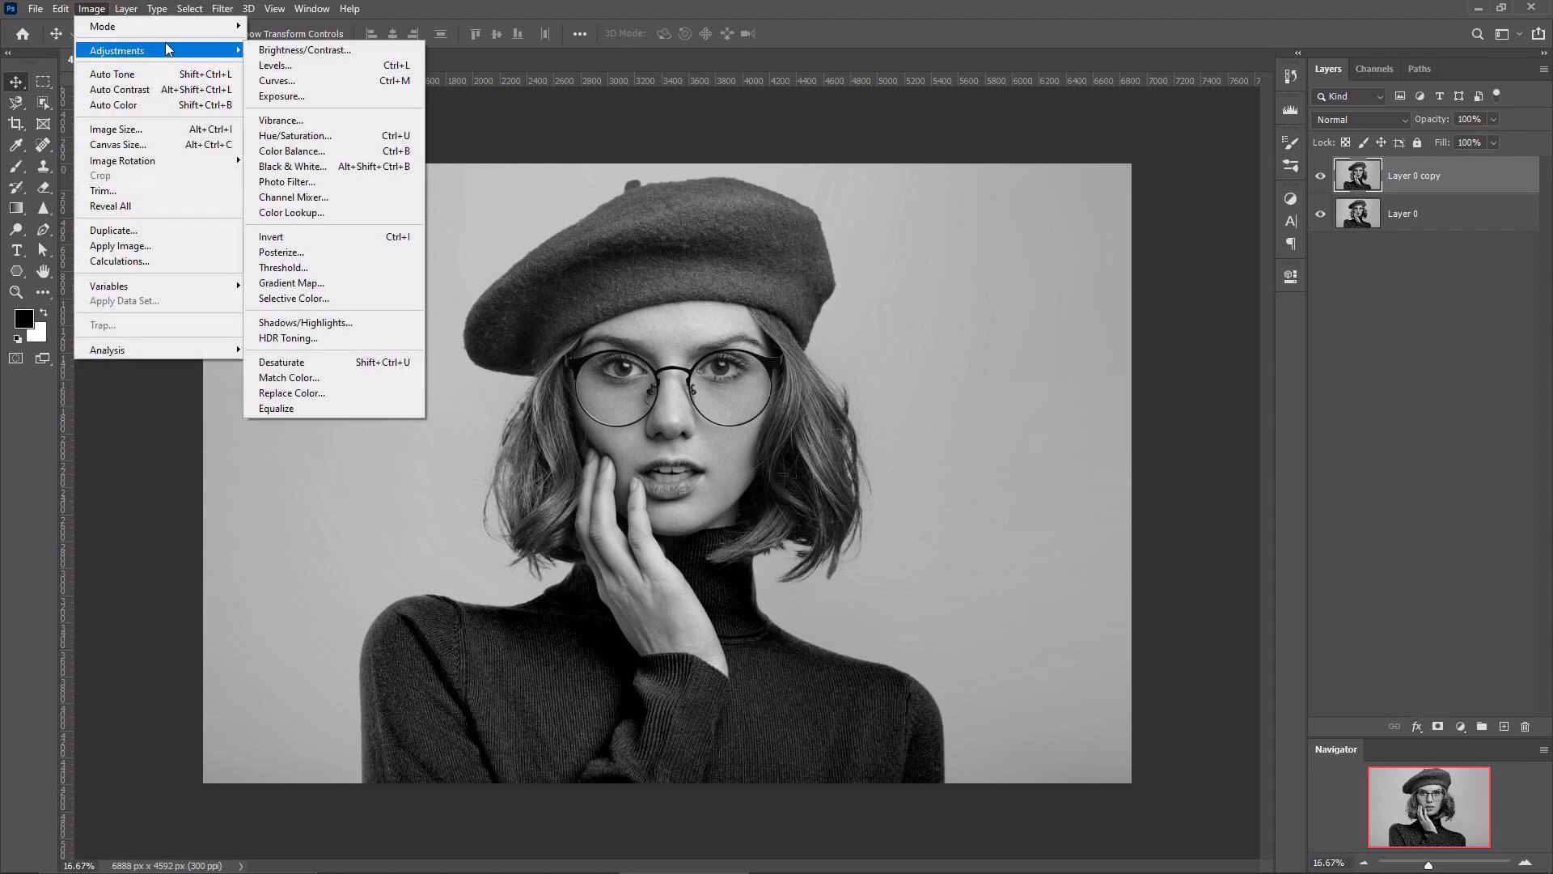
left_click(279, 80)
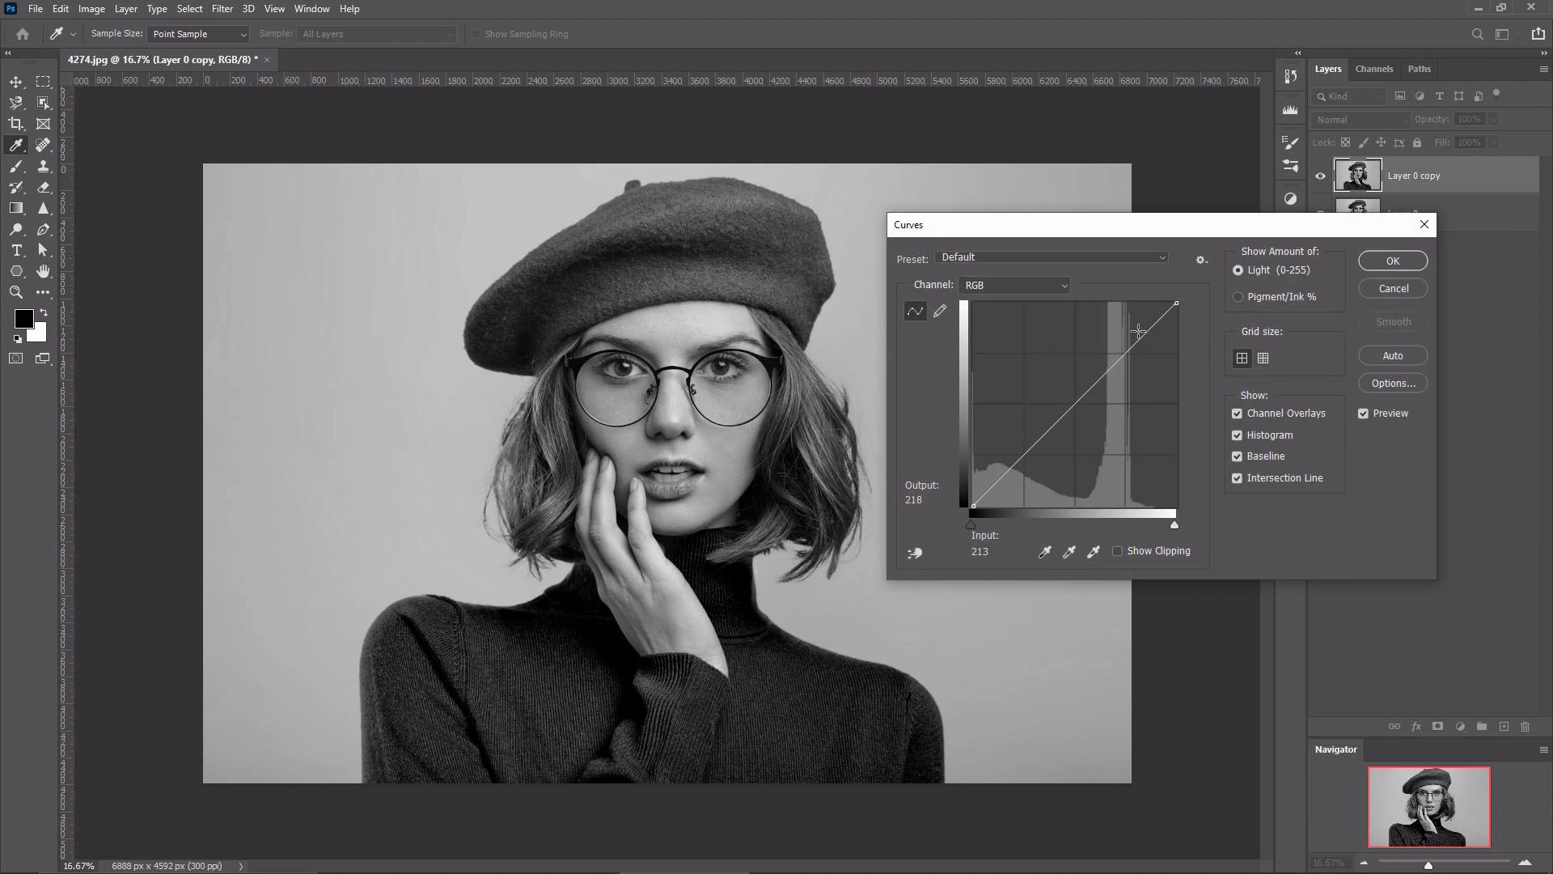
left_click_drag(1127, 353, 1127, 330)
left_click_drag(1042, 435, 1048, 454)
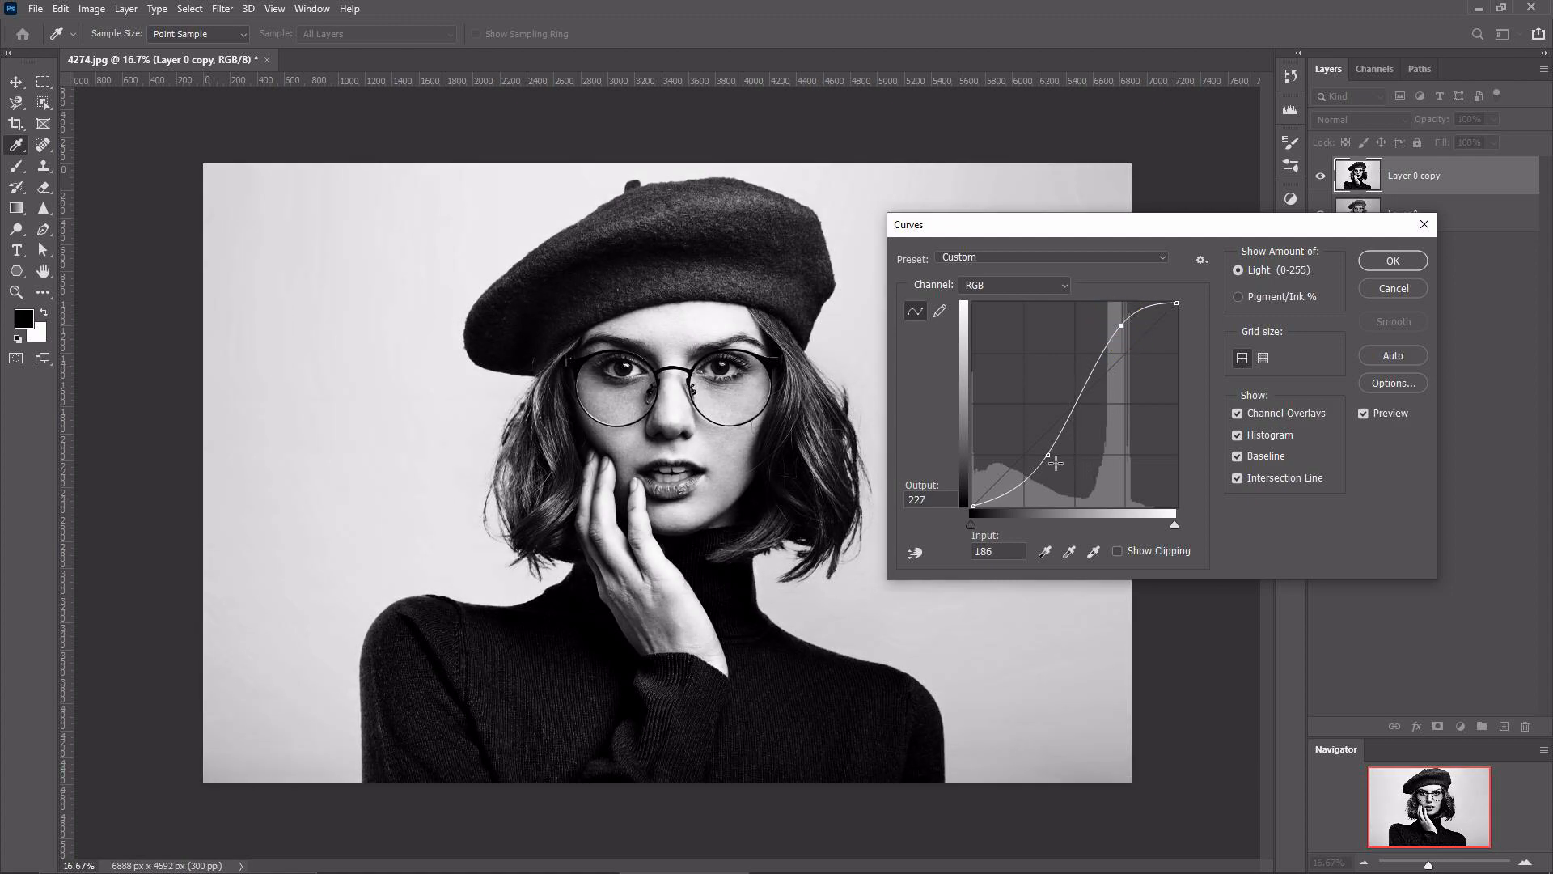
left_click_drag(1051, 467, 1058, 474)
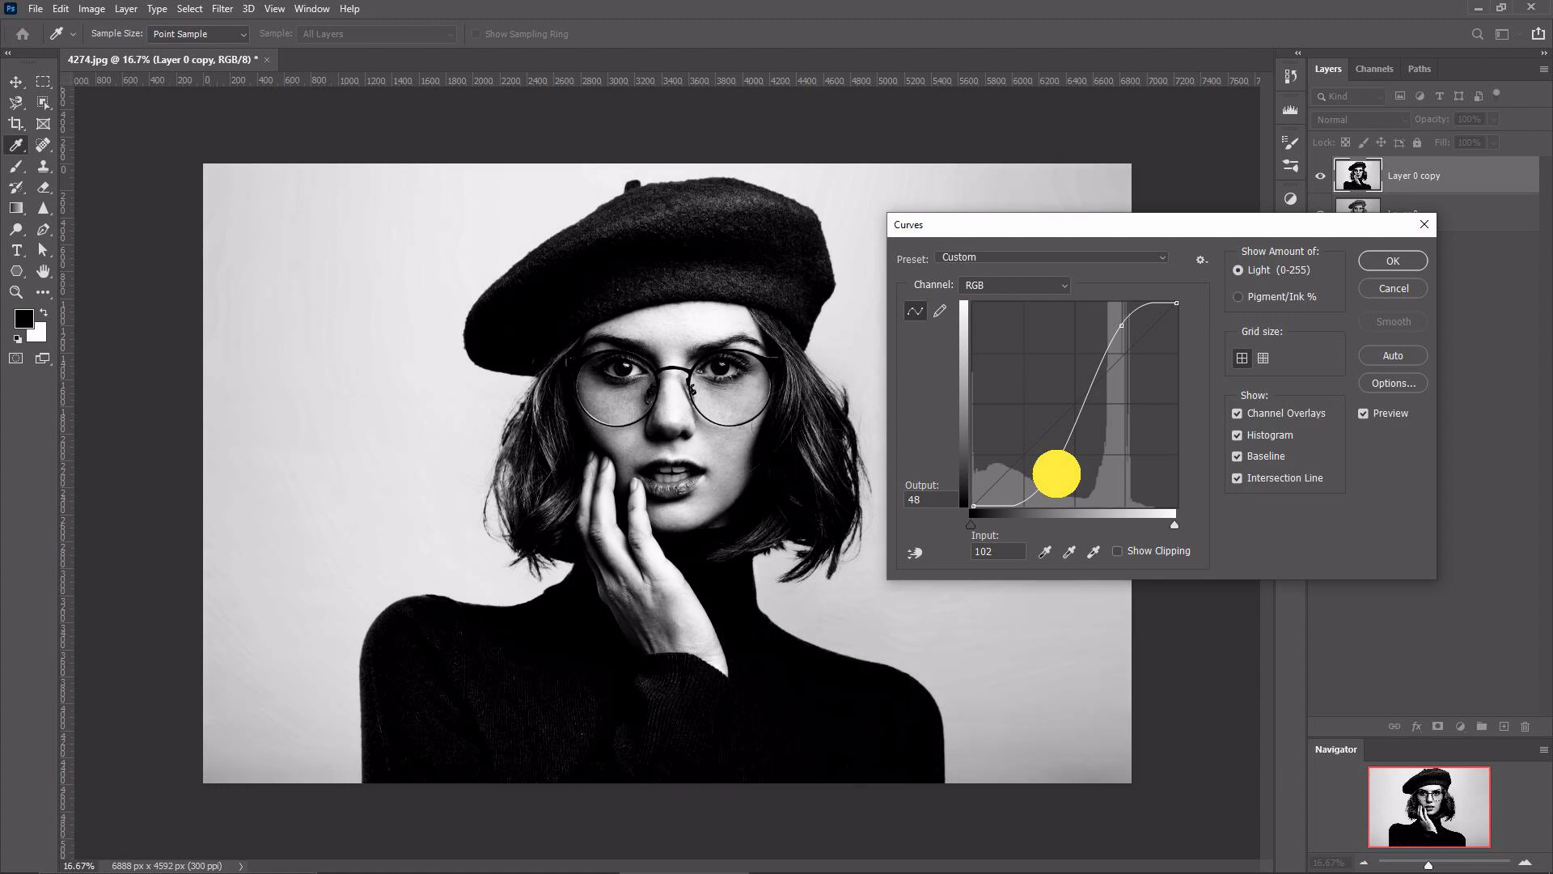
left_click(1373, 263)
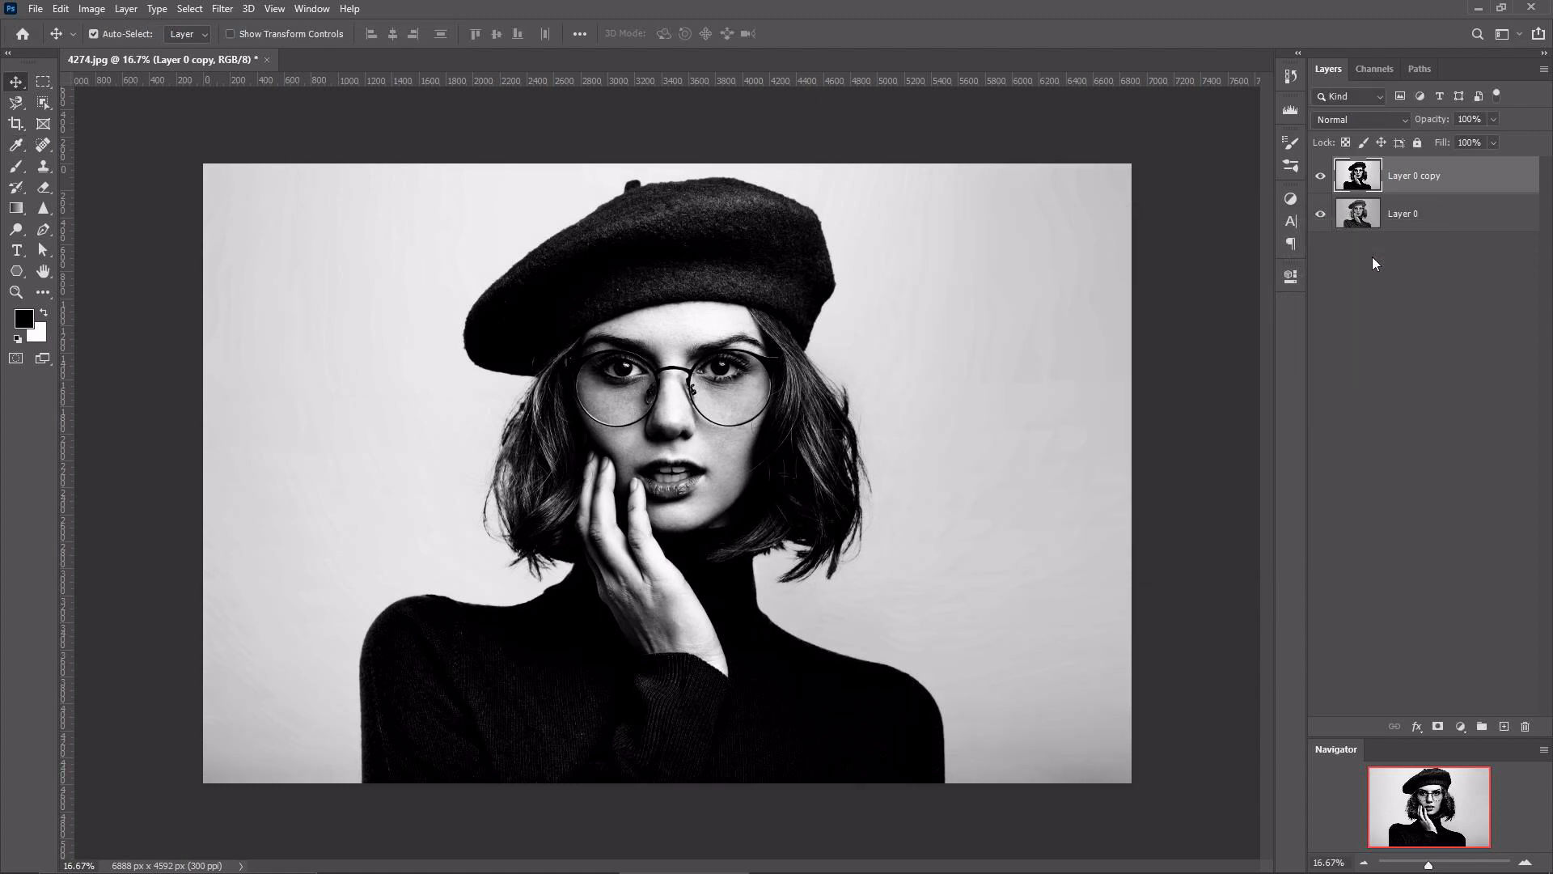
Lighten the background on both sides of the woman using the Dodge tool at size 1102 and 95% exposure on midtones.
left_click(16, 230)
left_click(47, 234)
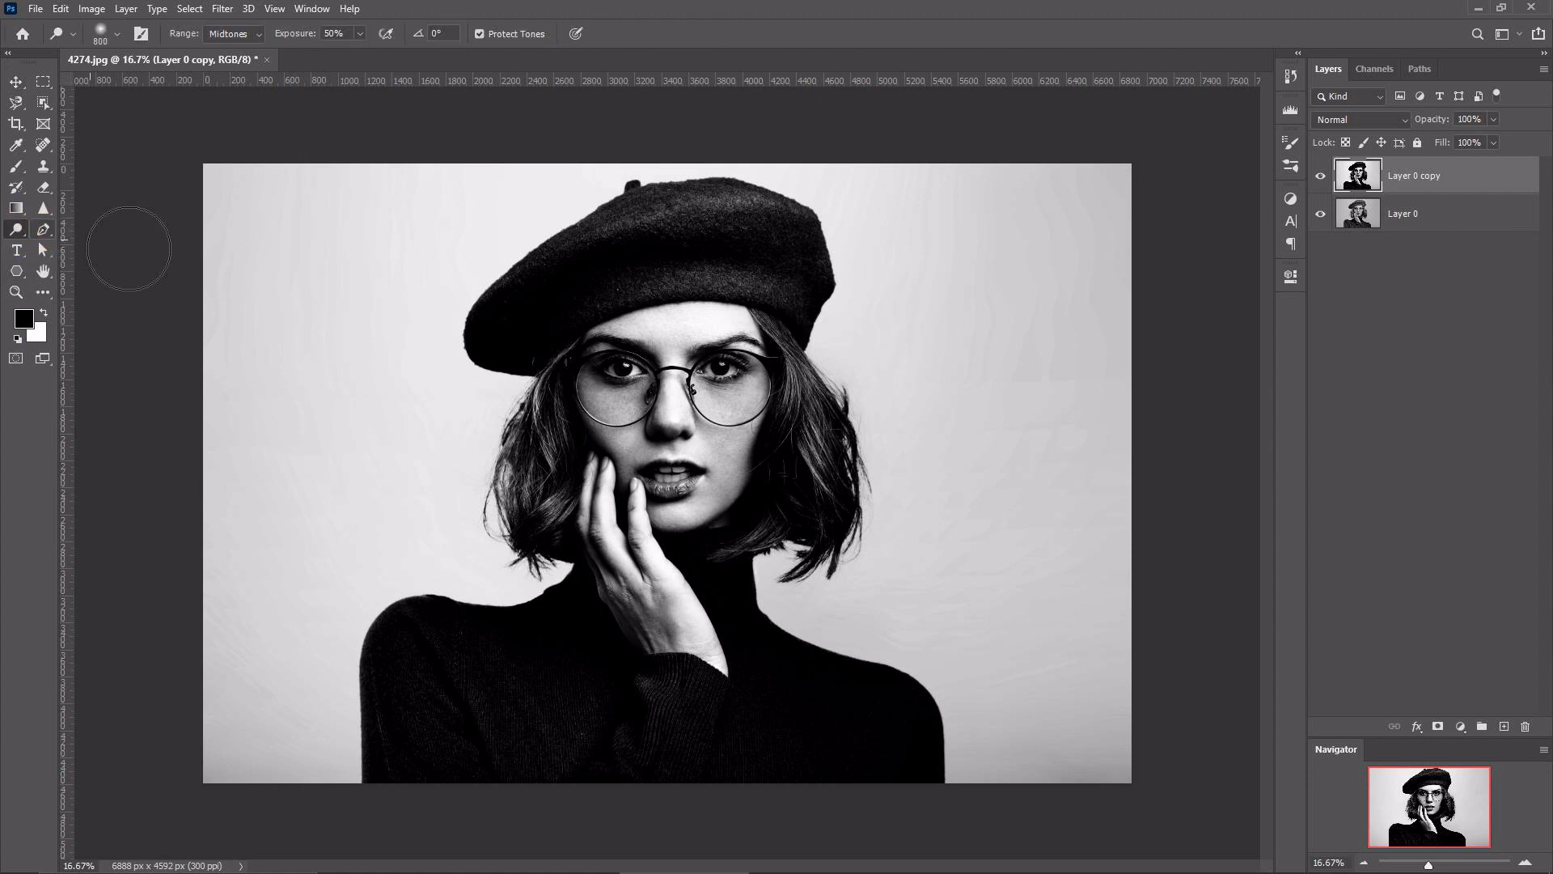
left_click(117, 34)
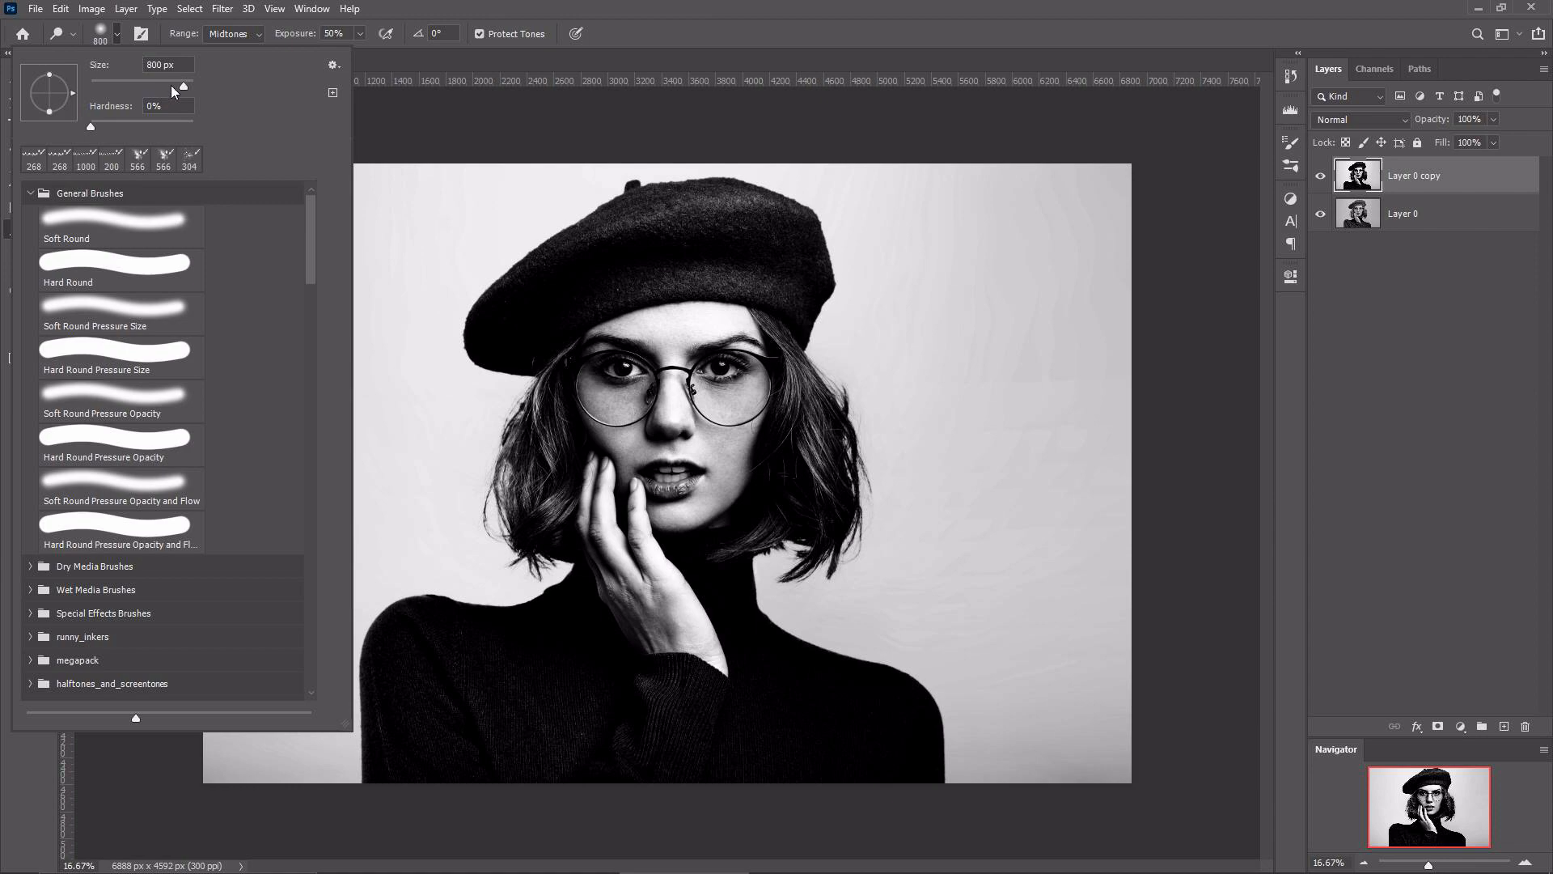
left_click_drag(183, 84, 185, 85)
left_click(465, 308)
left_click(434, 406)
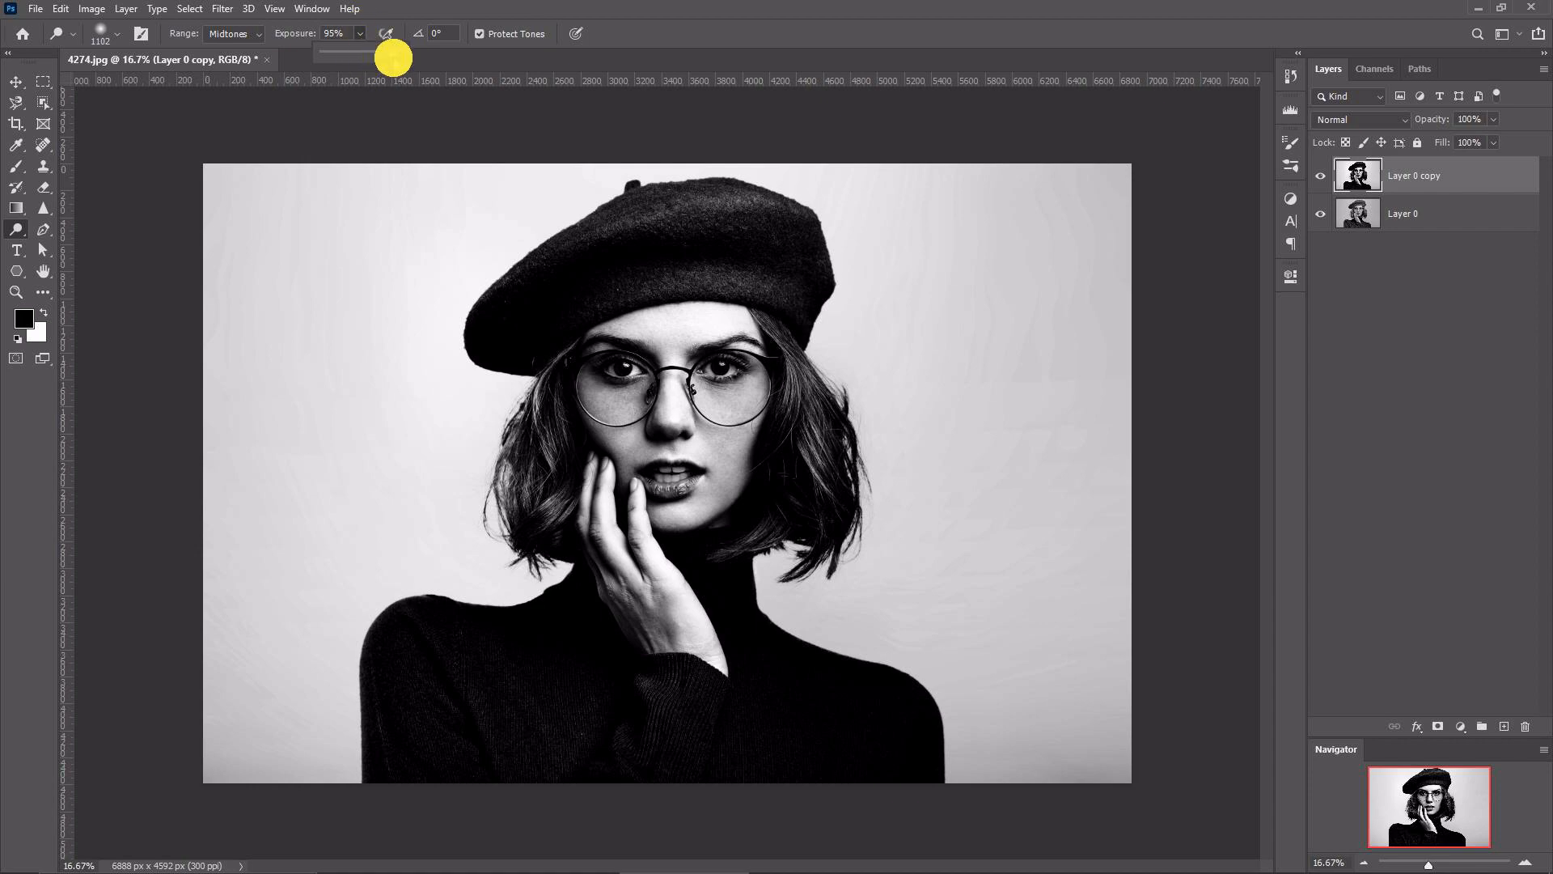
mouse_move(476, 320)
left_mouse_down()
mouse_move(477, 537)
mouse_move(529, 583)
mouse_move(359, 726)
mouse_move(281, 832)
mouse_move(205, 777)
mouse_move(194, 599)
mouse_move(331, 550)
mouse_move(270, 202)
mouse_move(493, 167)
mouse_move(388, 260)
mouse_move(534, 173)
mouse_move(814, 132)
mouse_move(920, 499)
mouse_move(810, 599)
mouse_move(971, 634)
mouse_move(971, 735)
mouse_move(1041, 721)
mouse_move(1009, 343)
mouse_move(1065, 215)
mouse_move(1163, 665)
left_mouse_up()
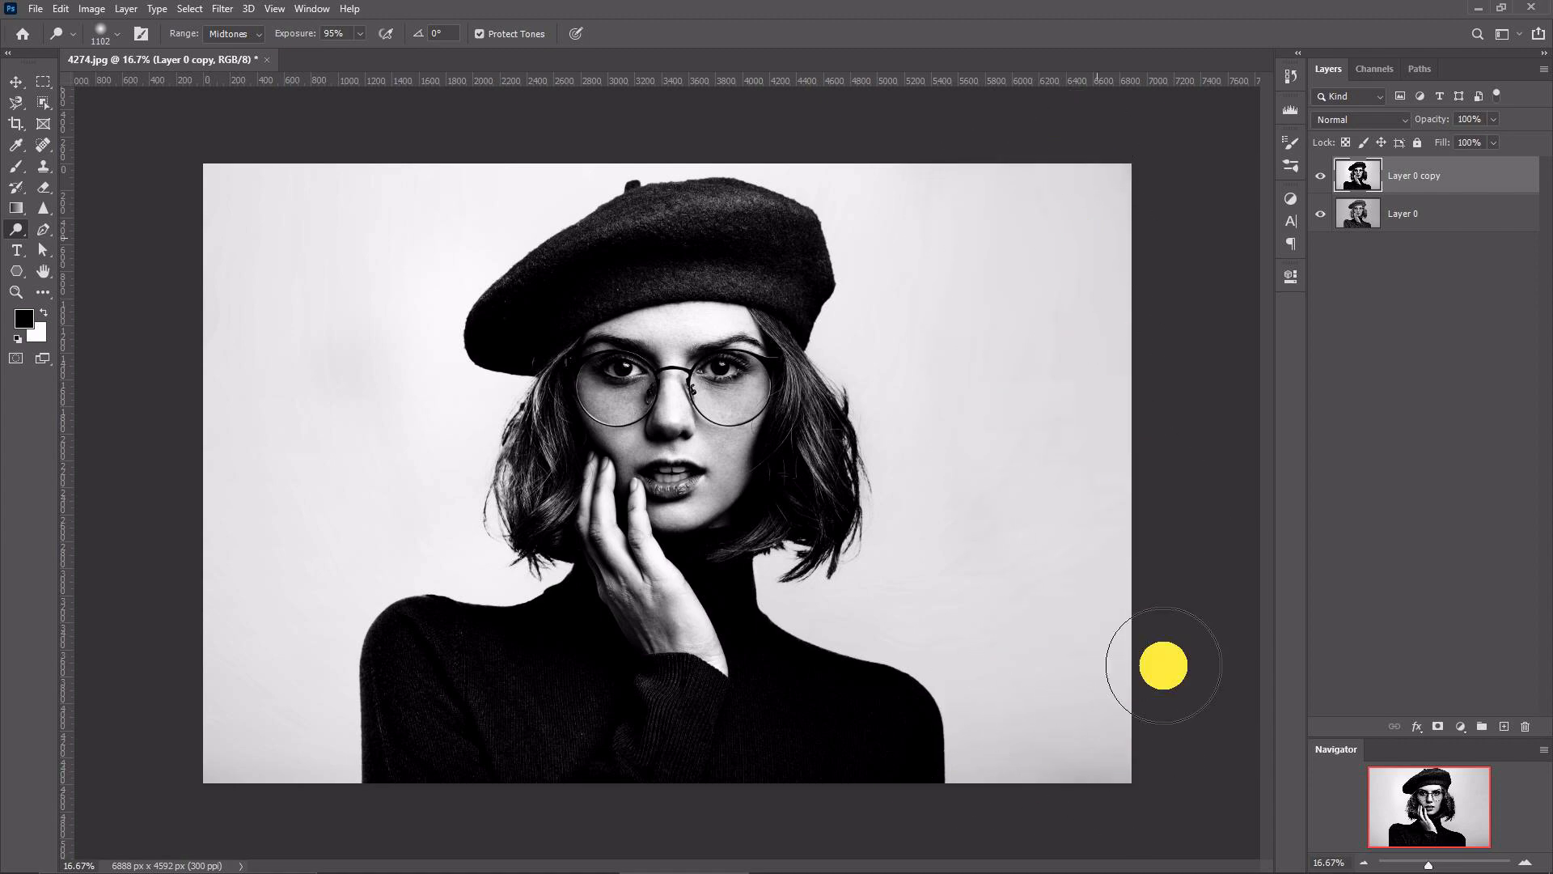
mouse_move(1090, 713)
left_mouse_down()
mouse_move(1026, 778)
mouse_move(1139, 781)
mouse_move(1009, 778)
mouse_move(894, 627)
mouse_move(803, 565)
mouse_move(871, 613)
mouse_move(1045, 320)
mouse_move(1080, 443)
left_mouse_up()
mouse_move(1110, 638)
left_mouse_down()
mouse_move(1106, 260)
mouse_move(972, 207)
left_mouse_up()
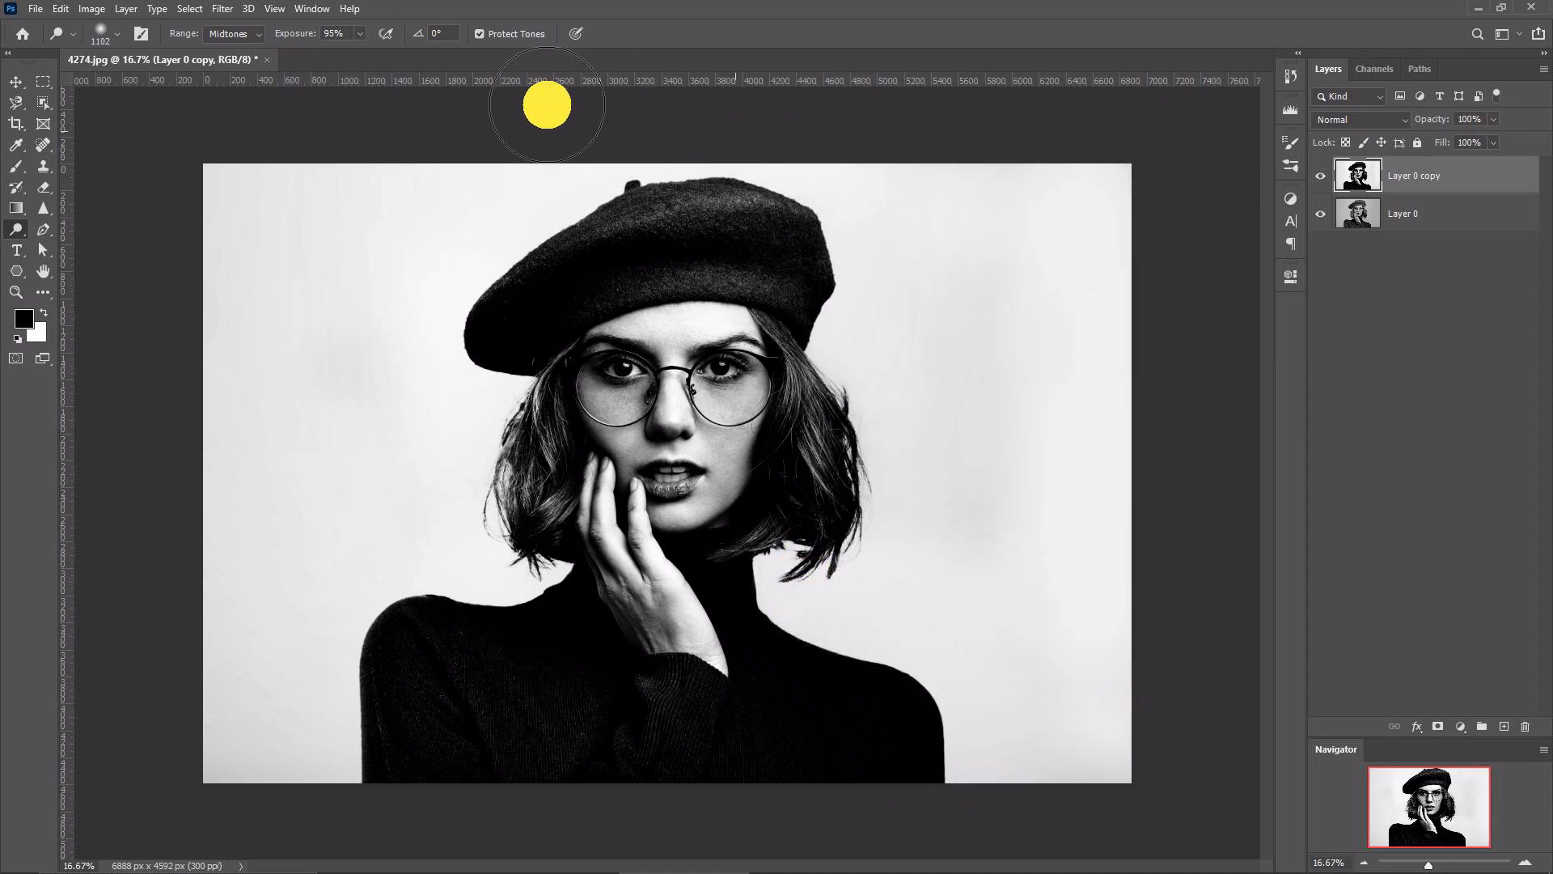
mouse_move(547, 105)
left_mouse_down()
mouse_move(364, 175)
mouse_move(211, 200)
mouse_move(213, 649)
mouse_move(299, 697)
left_mouse_up()
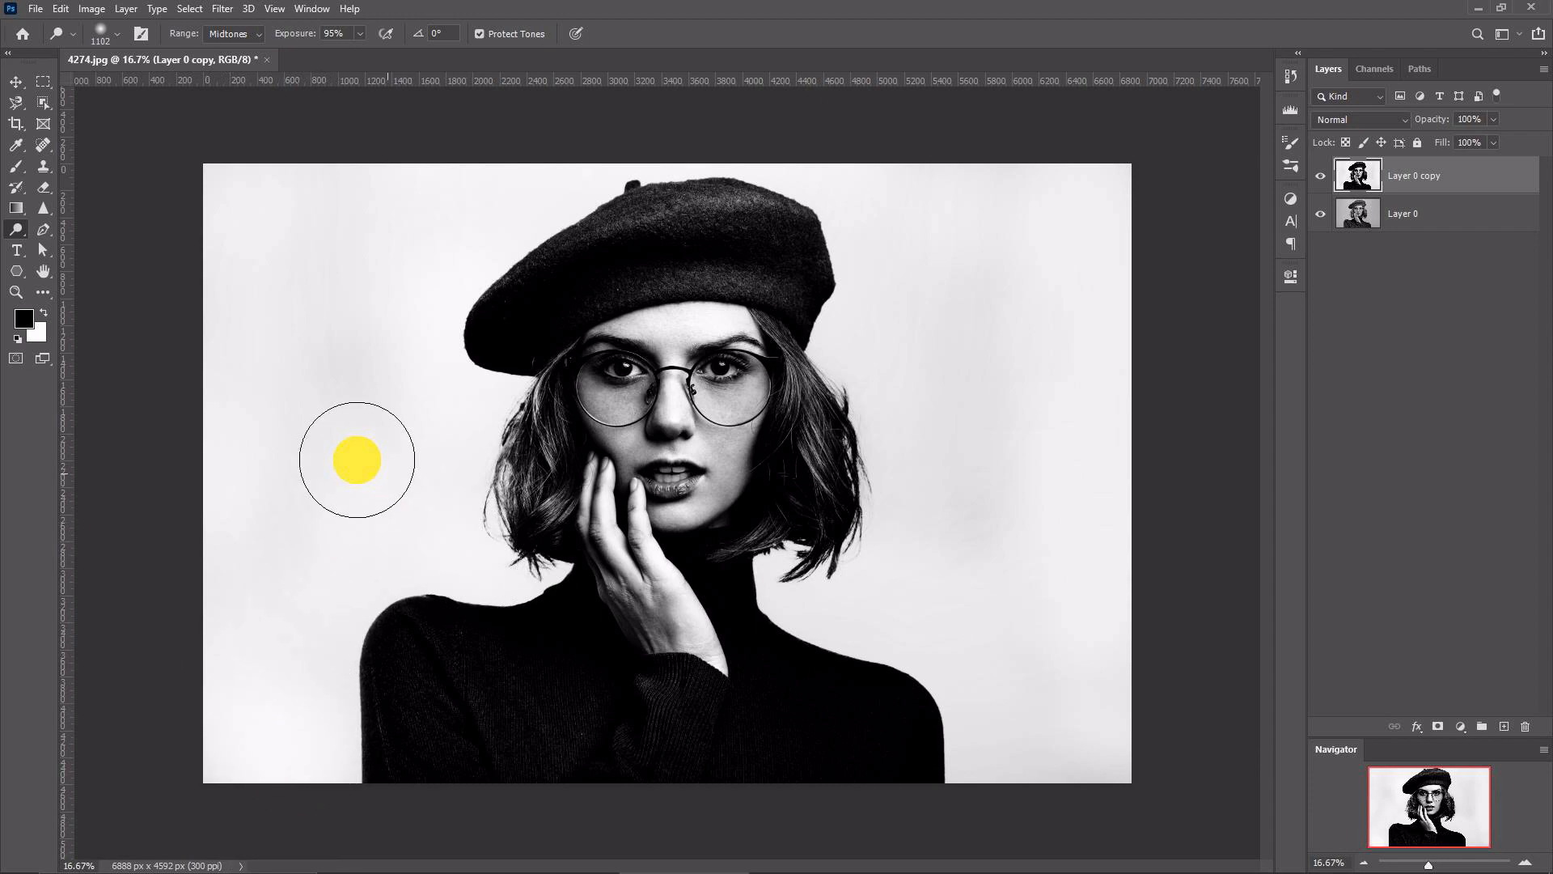
mouse_move(357, 459)
left_mouse_down()
mouse_move(307, 472)
mouse_move(247, 527)
left_mouse_up()
Darken the beret using the Burn tool at size 600 and 79% exposure on midtones.
left_click(21, 225)
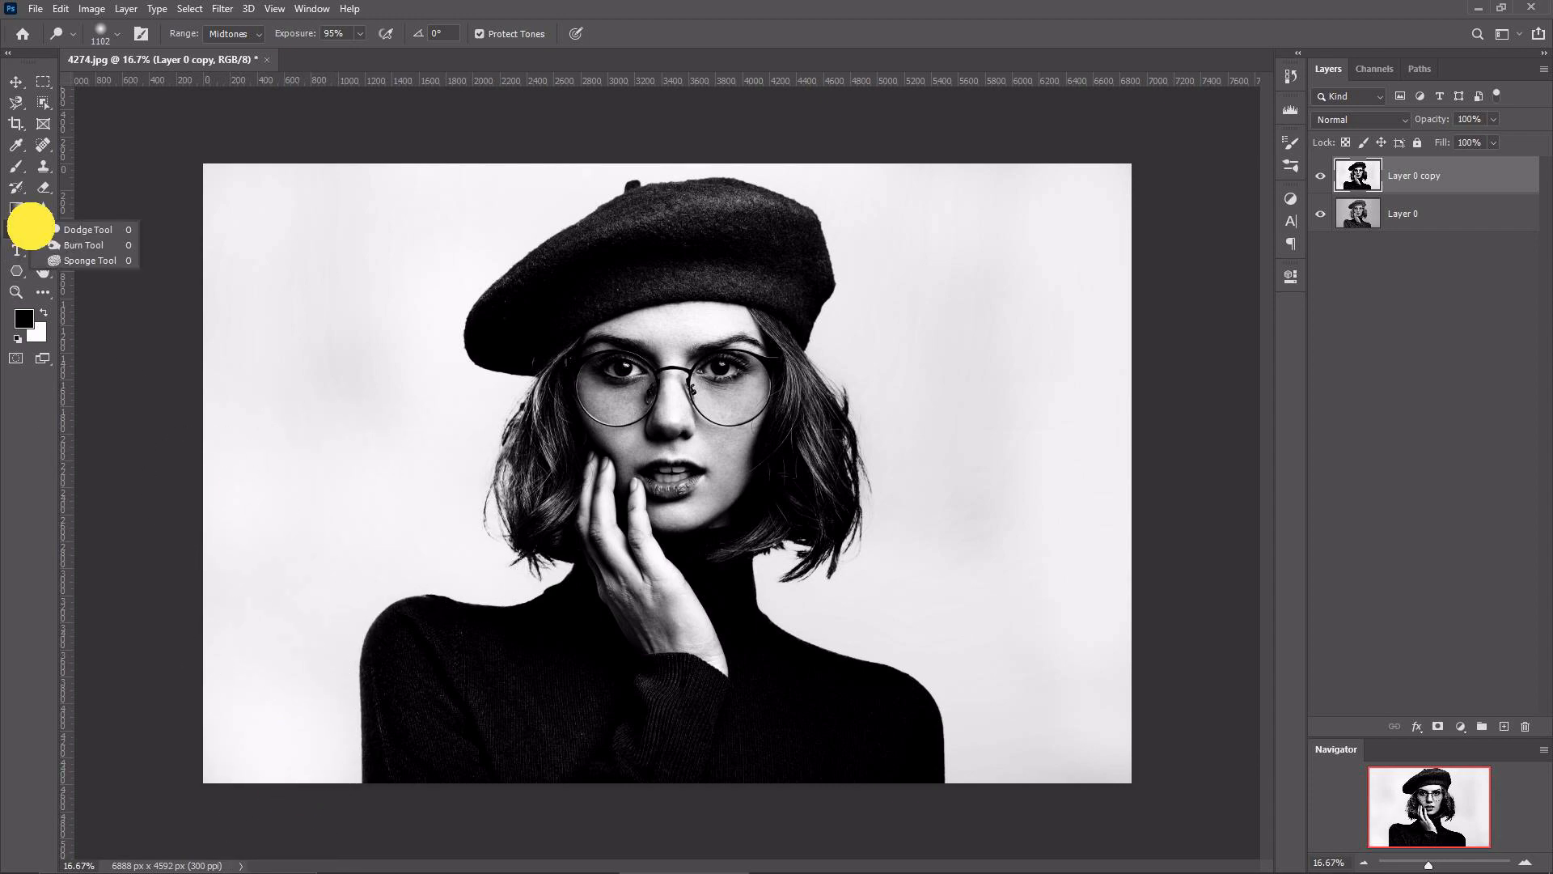
left_click(45, 242)
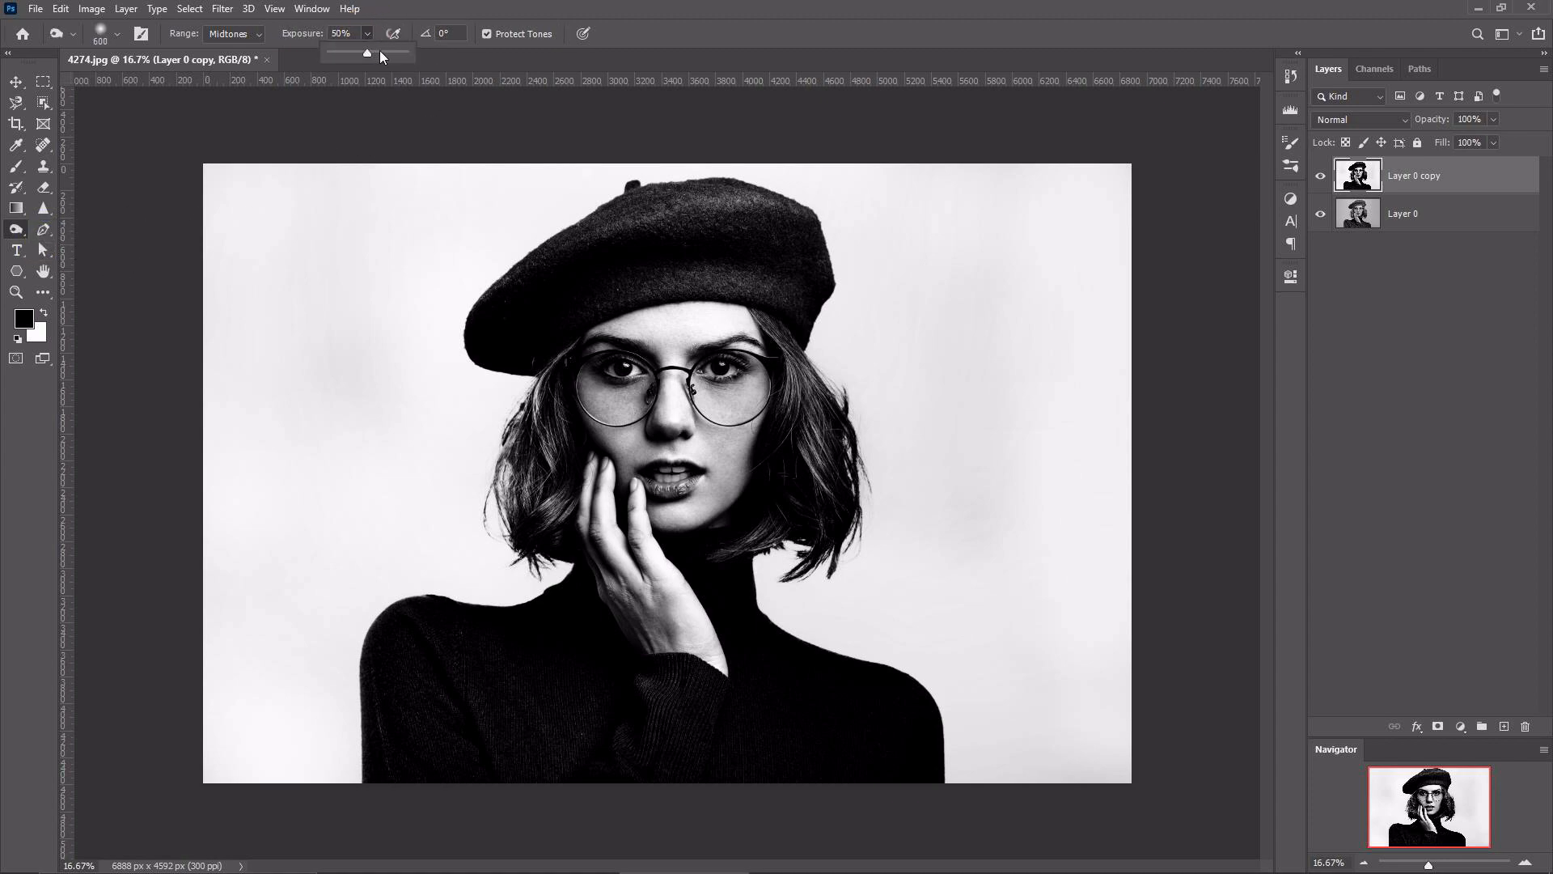
mouse_move(494, 325)
left_mouse_down()
mouse_move(523, 264)
mouse_move(571, 232)
mouse_move(672, 243)
left_mouse_up()
key("ctrl+space")
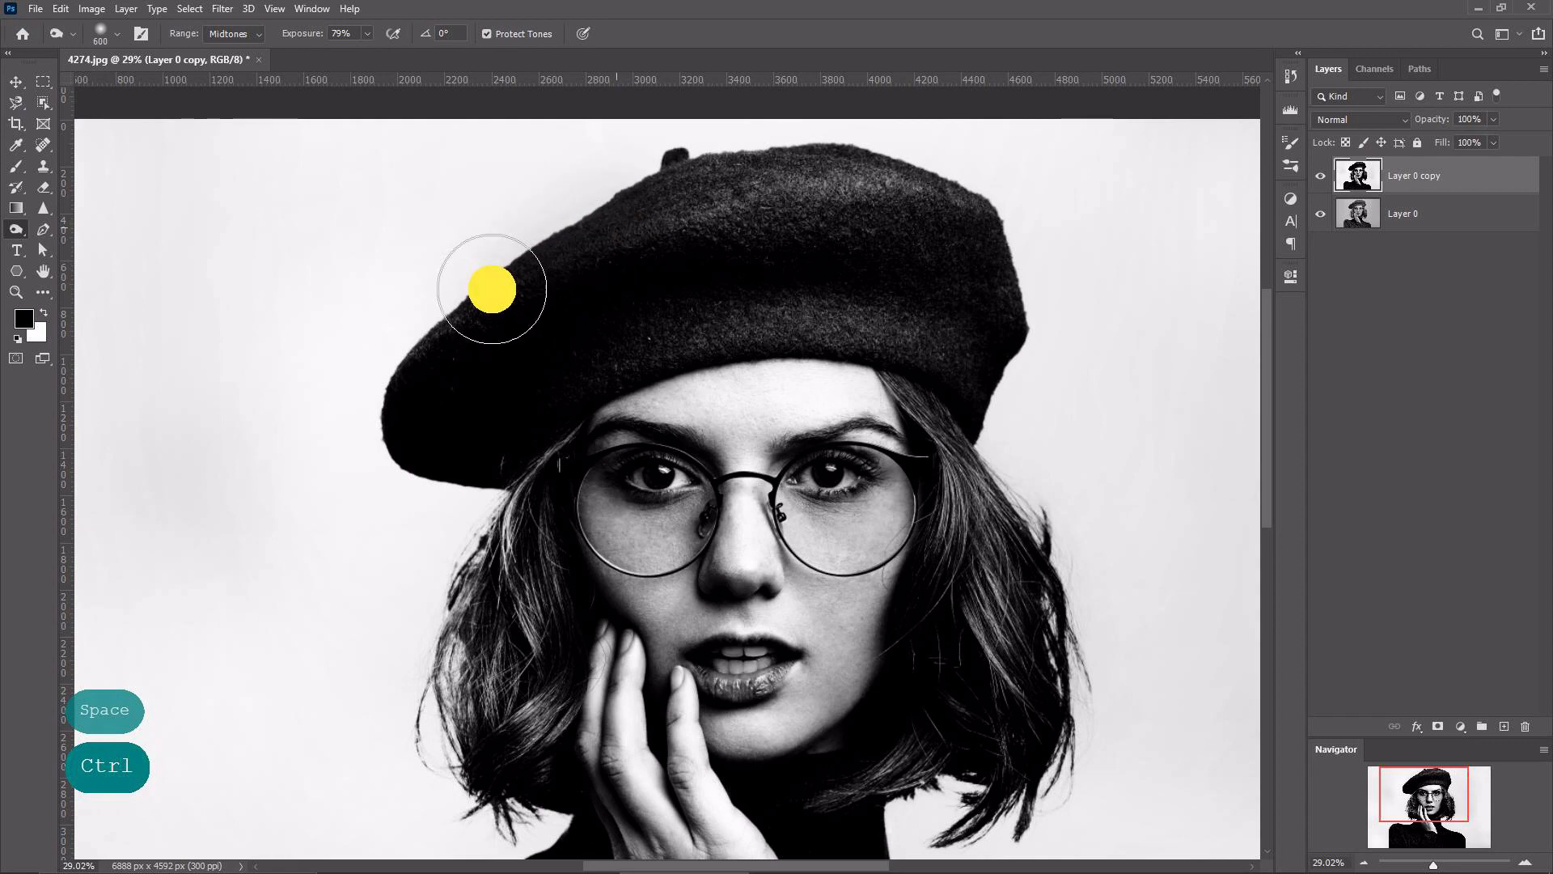
mouse_move(776, 188)
left_mouse_down()
mouse_move(648, 198)
mouse_move(811, 162)
mouse_move(964, 267)
mouse_move(944, 340)
left_mouse_up()
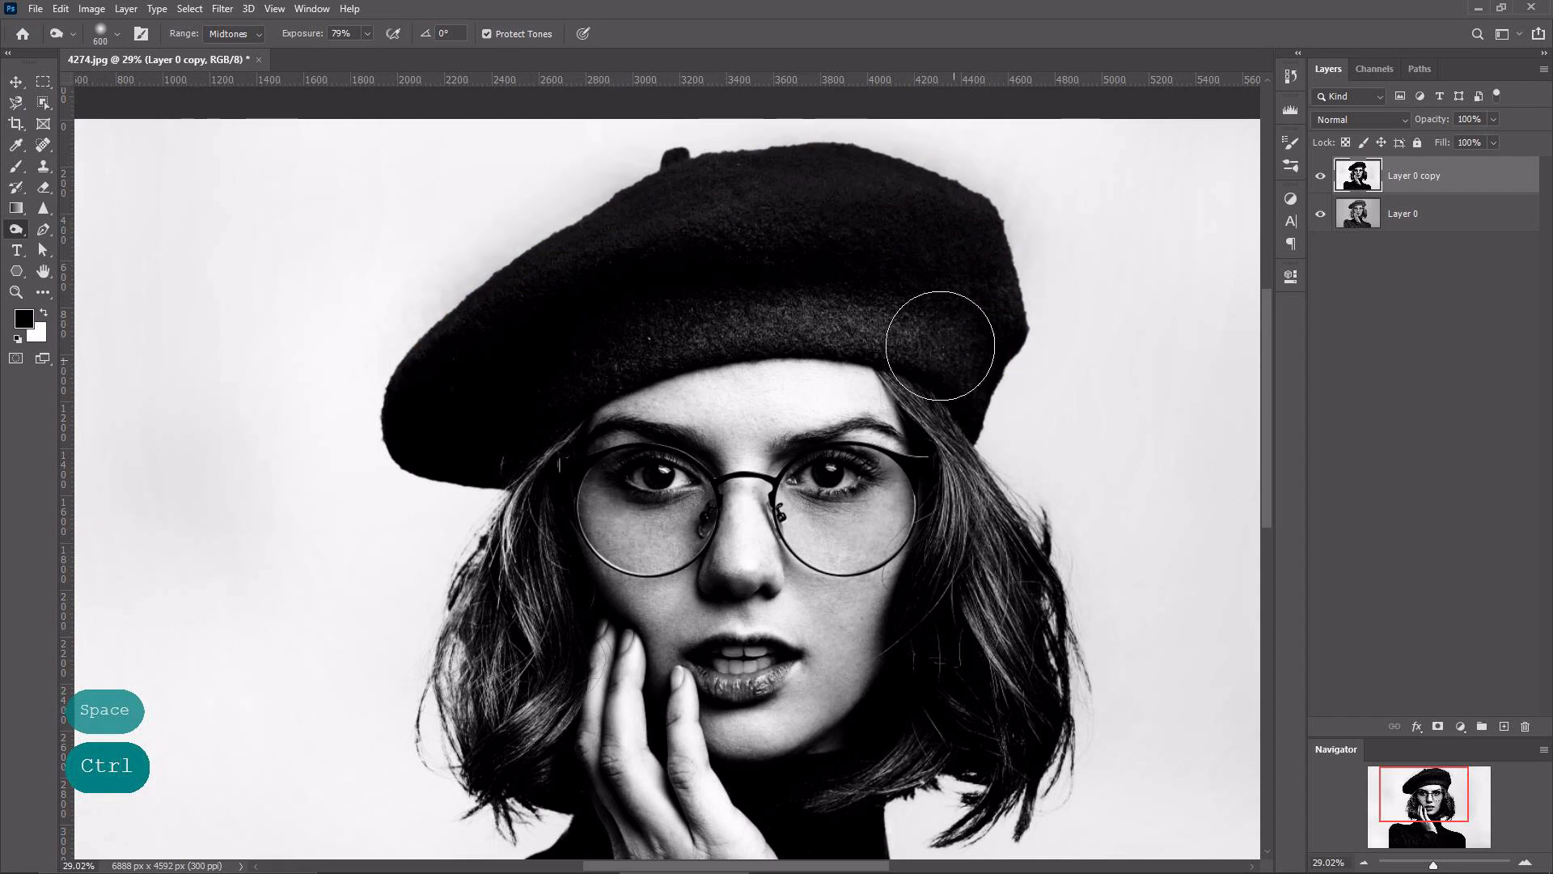
left_click_drag(692, 176, 664, 195)
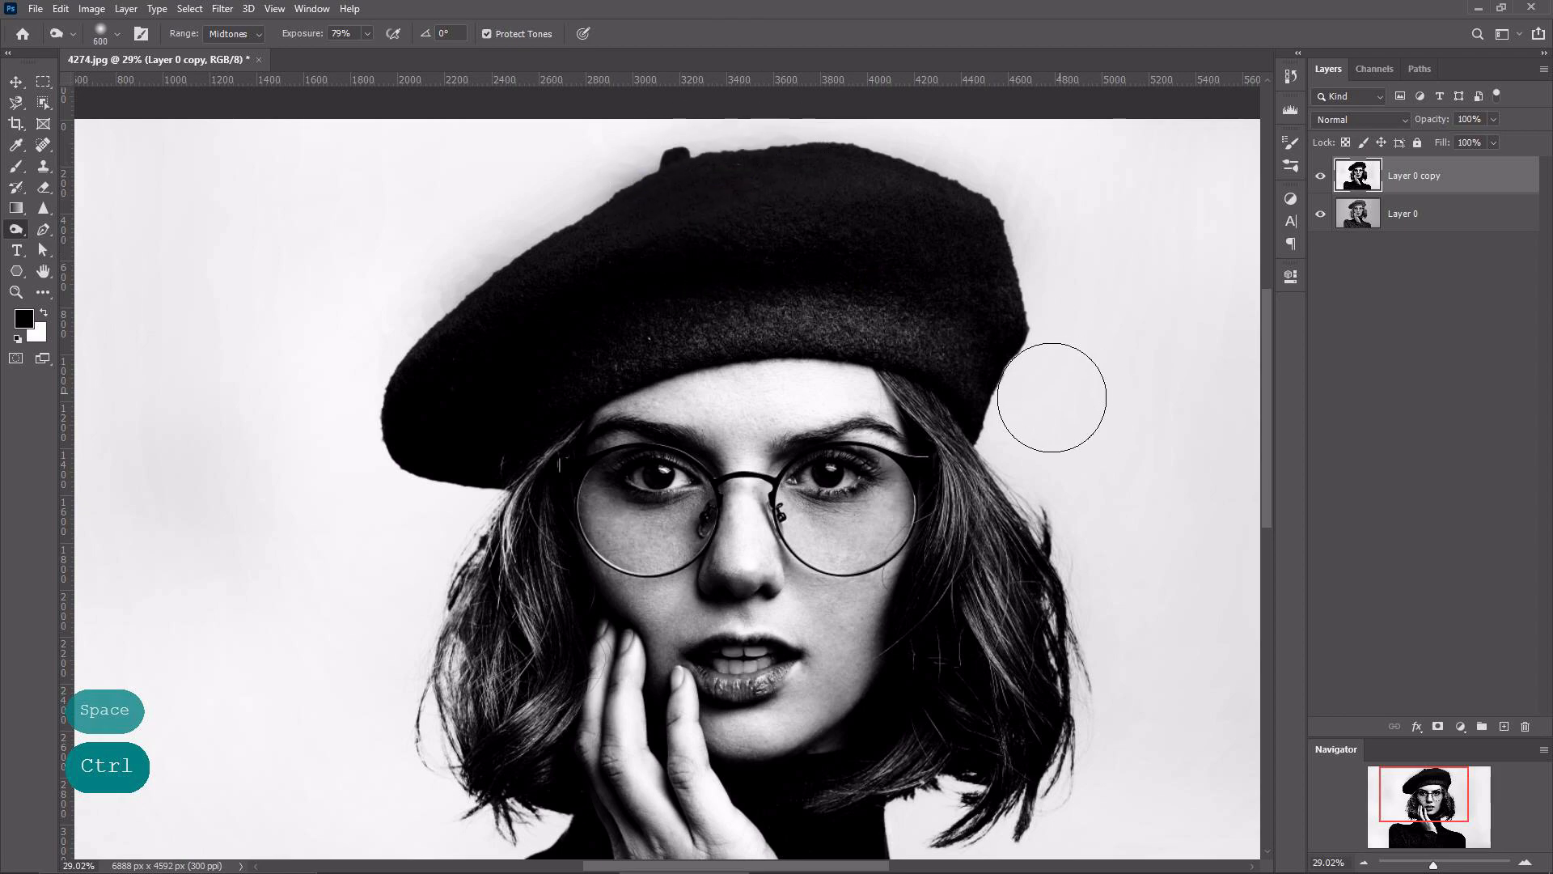
Burn the woman's hair on both sides of her face to deepen its dark tones.
mouse_move(992, 518)
left_mouse_down()
mouse_move(996, 553)
mouse_move(930, 441)
mouse_move(1027, 579)
mouse_move(1012, 704)
mouse_move(960, 675)
mouse_move(1016, 707)
mouse_move(866, 392)
mouse_move(883, 386)
left_mouse_up()
key("space")
mouse_move(887, 514)
left_mouse_down()
mouse_move(738, 540)
mouse_move(698, 584)
mouse_move(720, 639)
left_mouse_up()
mouse_move(330, 479)
left_mouse_down()
mouse_move(319, 364)
mouse_move(372, 367)
mouse_move(374, 440)
mouse_move(349, 446)
mouse_move(356, 466)
left_mouse_up()
left_click(355, 460)
Burn the turtleneck sweater, including the neck and shoulder areas, and the remaining lighter parts of the hair.
key("space")
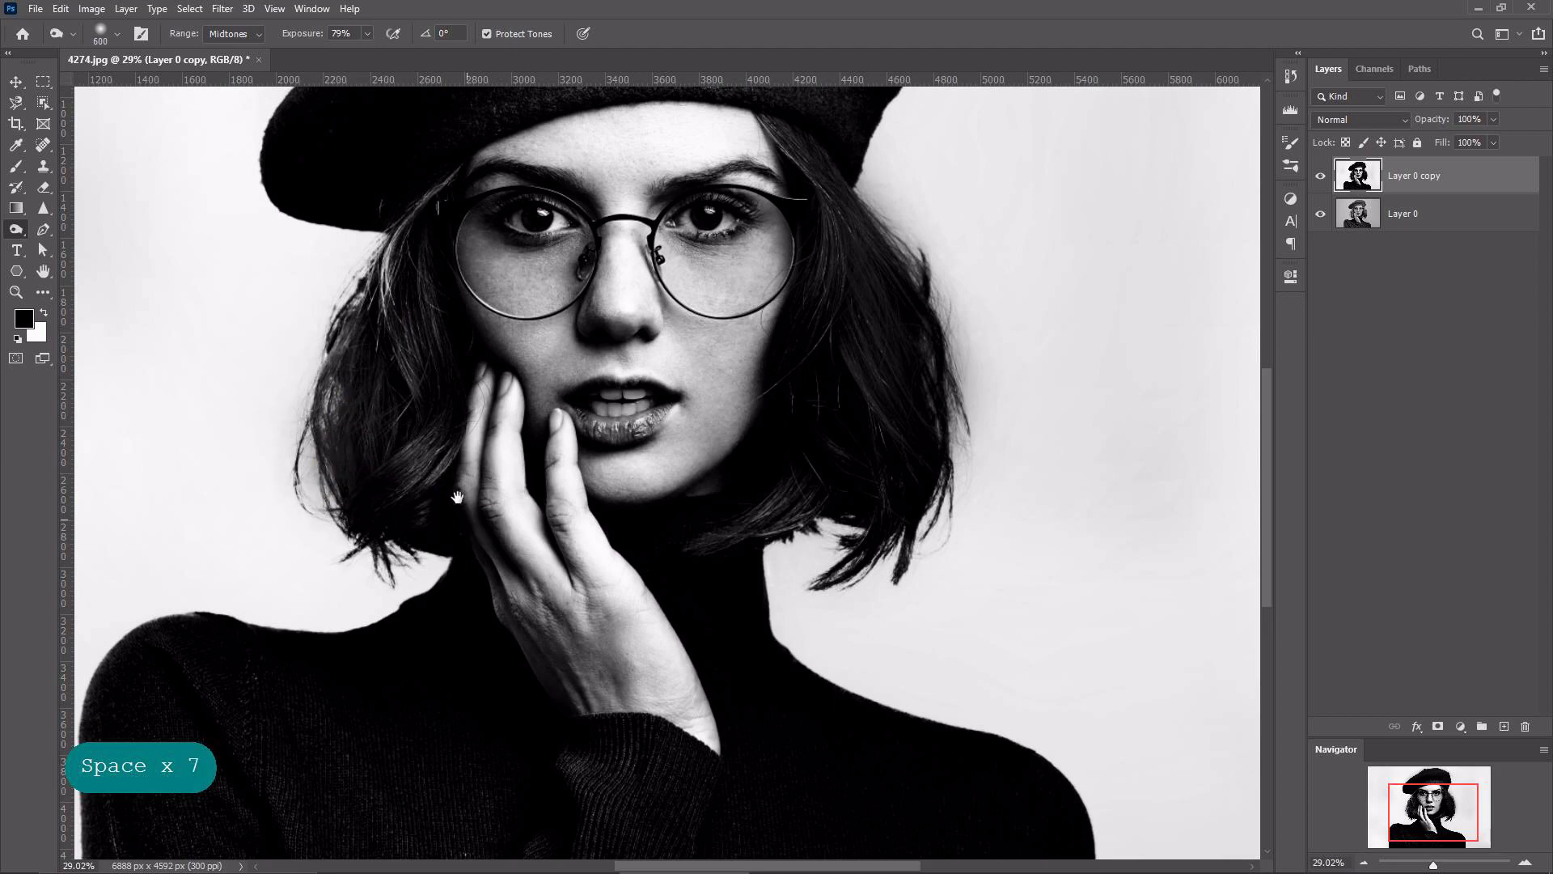
left_click_drag(457, 488, 691, 334)
left_click(711, 398)
mouse_move(401, 682)
left_mouse_down()
mouse_move(354, 755)
mouse_move(340, 713)
mouse_move(371, 538)
mouse_move(426, 520)
mouse_move(537, 718)
left_mouse_up()
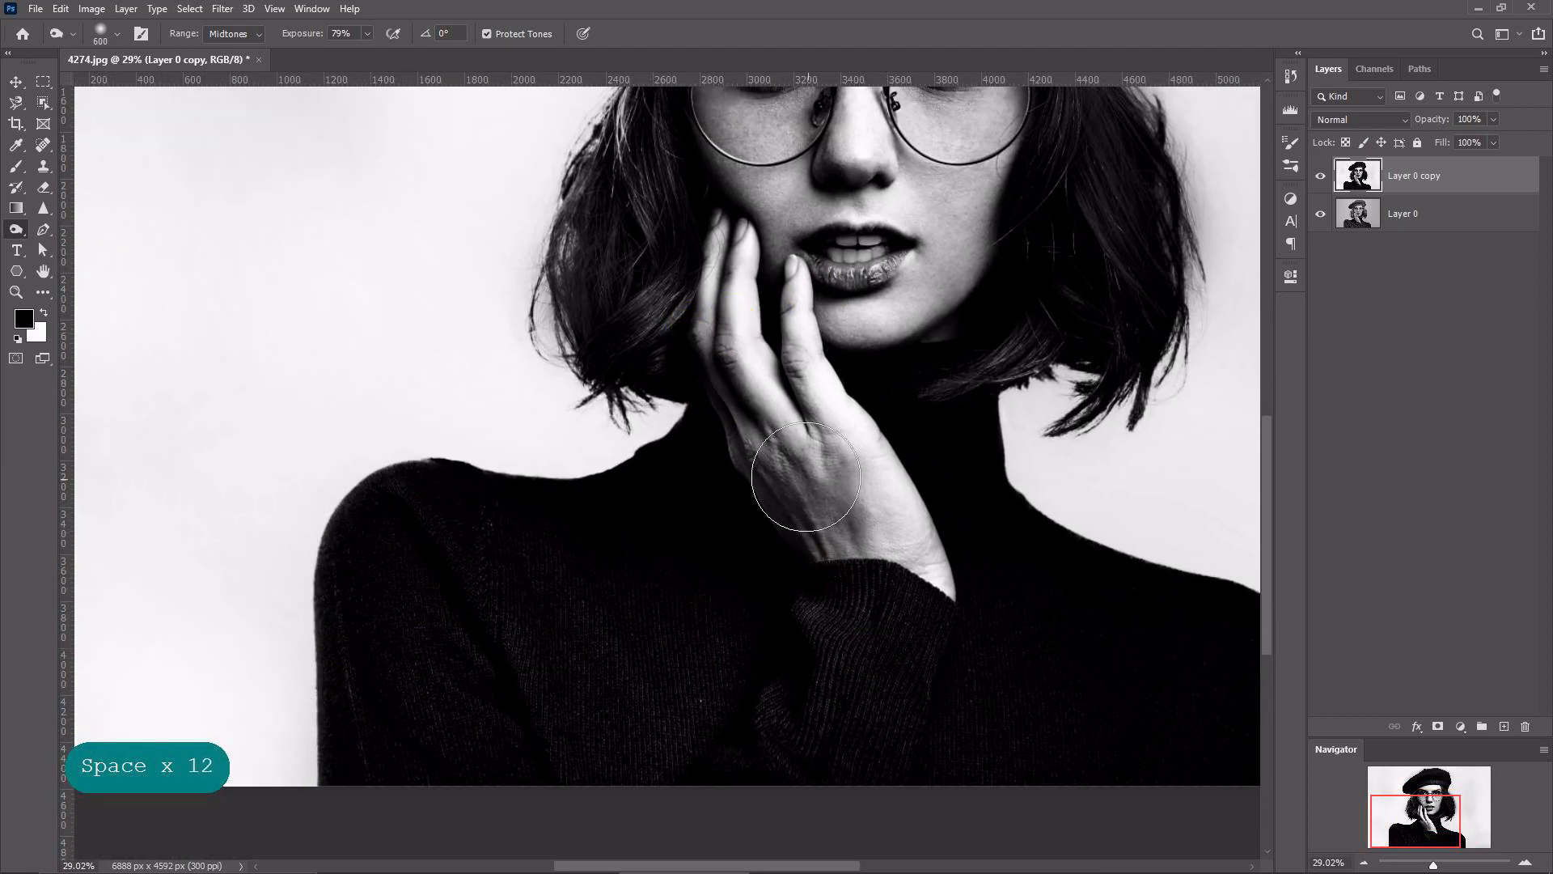
key("space")
mouse_move(634, 216)
left_mouse_down()
mouse_move(598, 375)
mouse_move(600, 343)
mouse_move(669, 348)
left_mouse_up()
mouse_move(995, 288)
left_mouse_down()
mouse_move(1030, 394)
mouse_move(995, 479)
mouse_move(949, 472)
left_mouse_up()
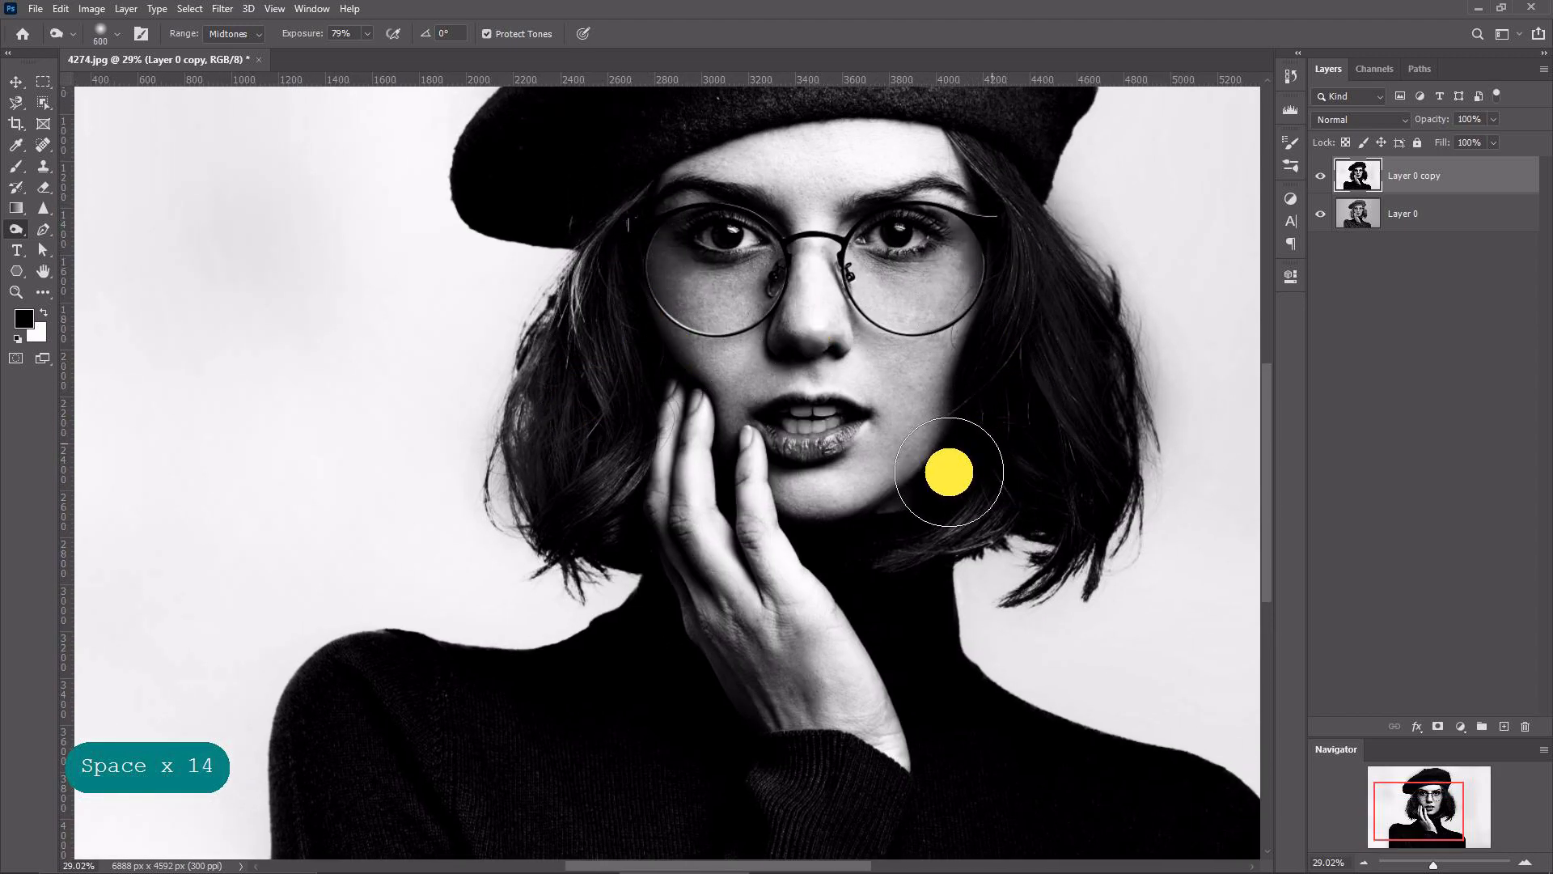
Switch to the Dodge tool at size 800 and lighten the background beside the hair on the image's left side.
left_click(17, 231)
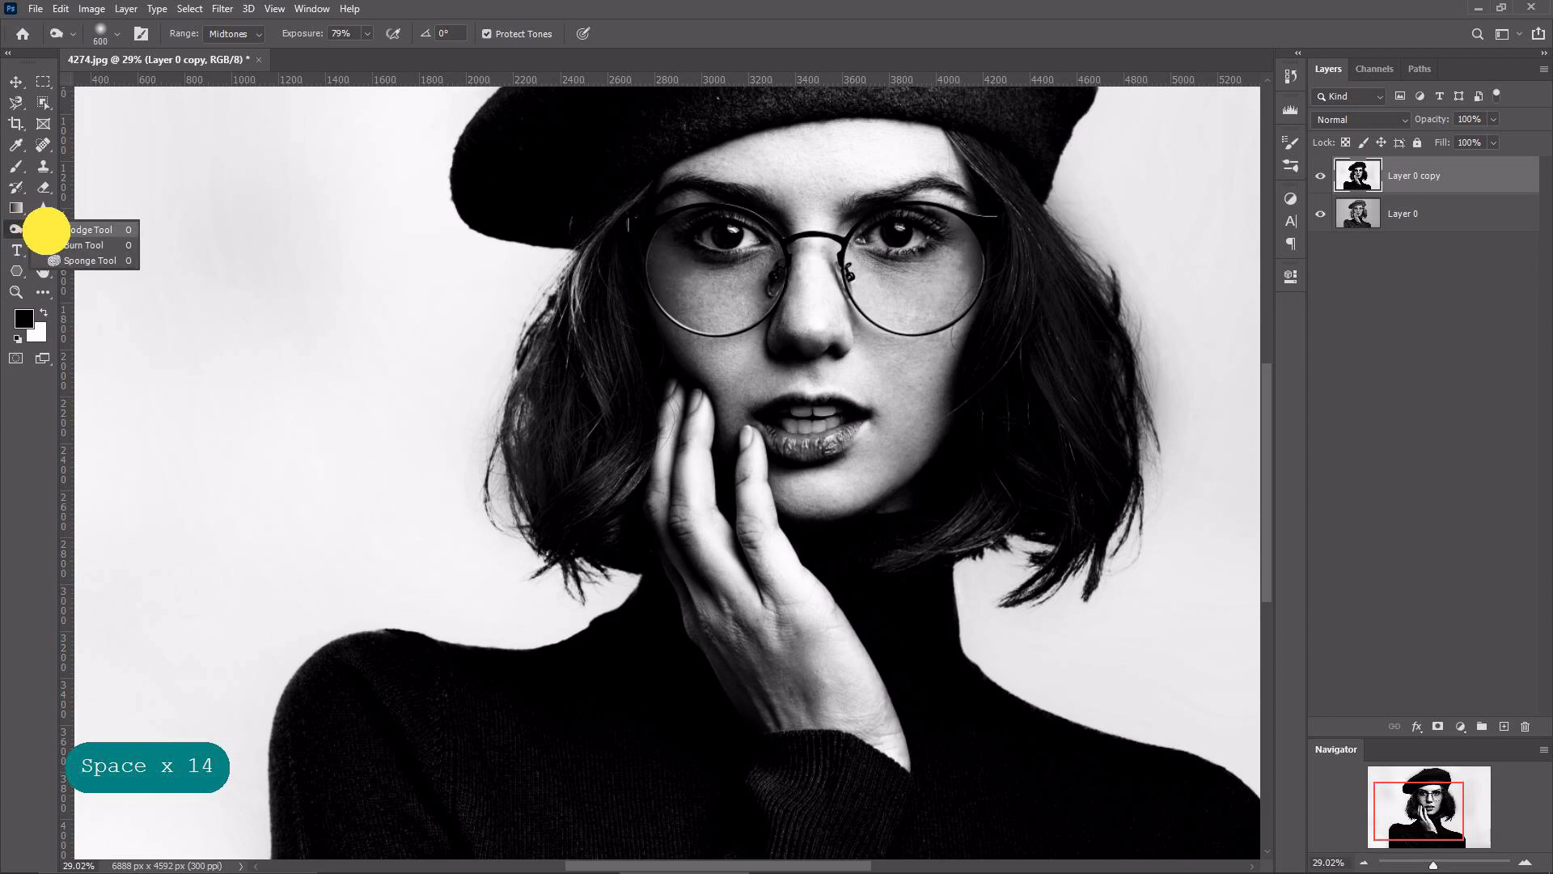
left_click(49, 230)
key("space")
mouse_move(1057, 249)
left_mouse_down()
mouse_move(849, 269)
mouse_move(861, 300)
mouse_move(852, 267)
mouse_move(895, 307)
mouse_move(947, 447)
mouse_move(930, 461)
mouse_move(886, 307)
mouse_move(936, 453)
mouse_move(935, 542)
mouse_move(916, 630)
mouse_move(816, 679)
mouse_move(759, 661)
mouse_move(763, 628)
mouse_move(786, 696)
left_mouse_up()
key("bracketleft")
key("bracketleft")
key("bracketleft")
key("bracketleft")
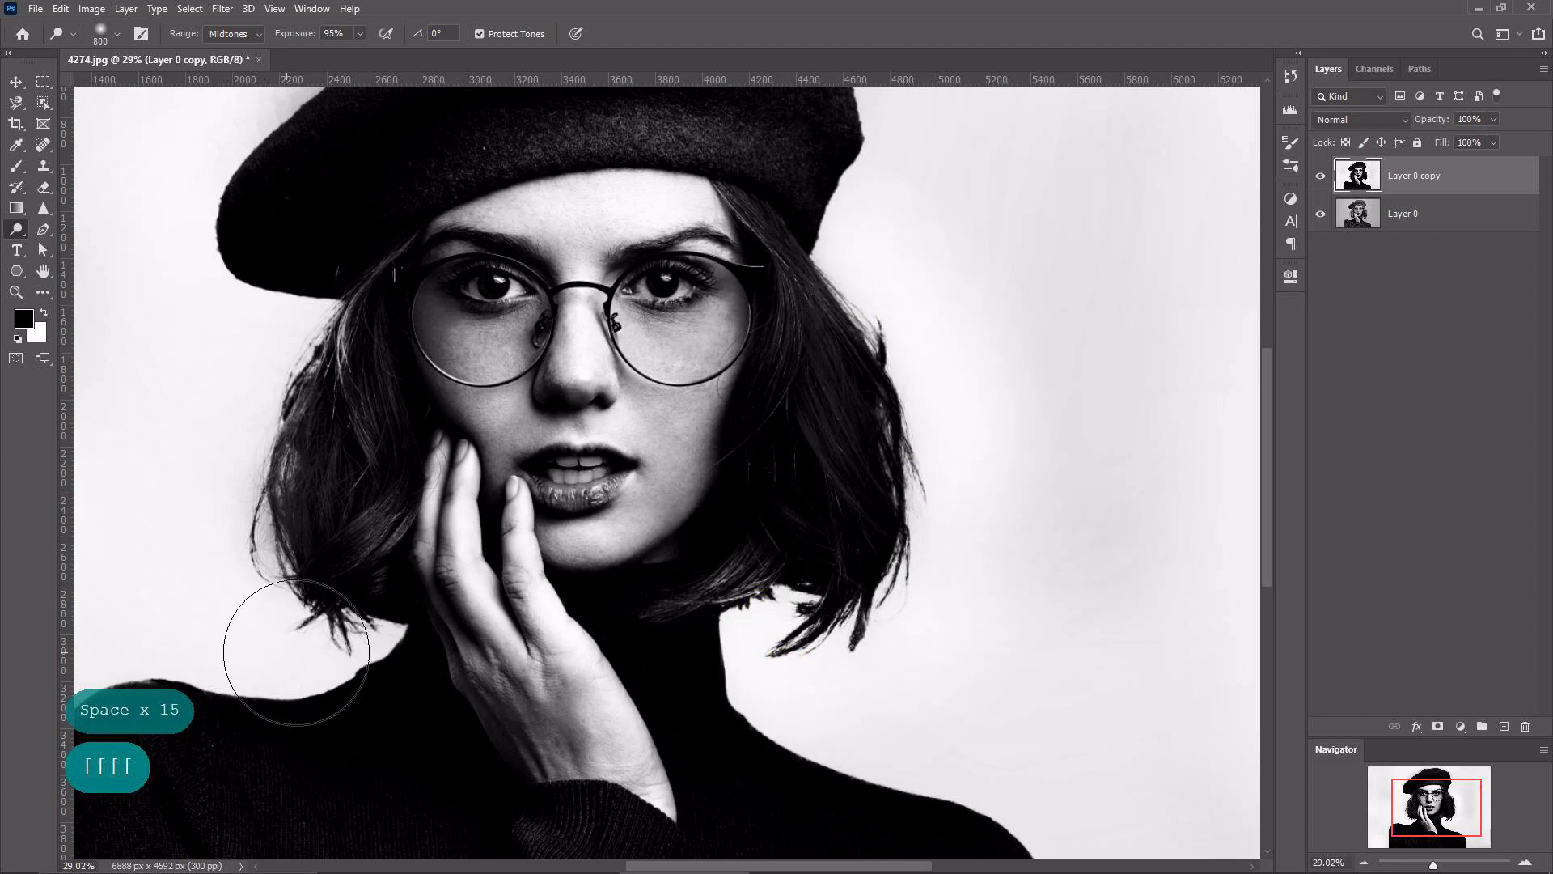
mouse_move(355, 646)
left_mouse_down()
mouse_move(203, 551)
mouse_move(234, 571)
mouse_move(234, 611)
left_mouse_up()
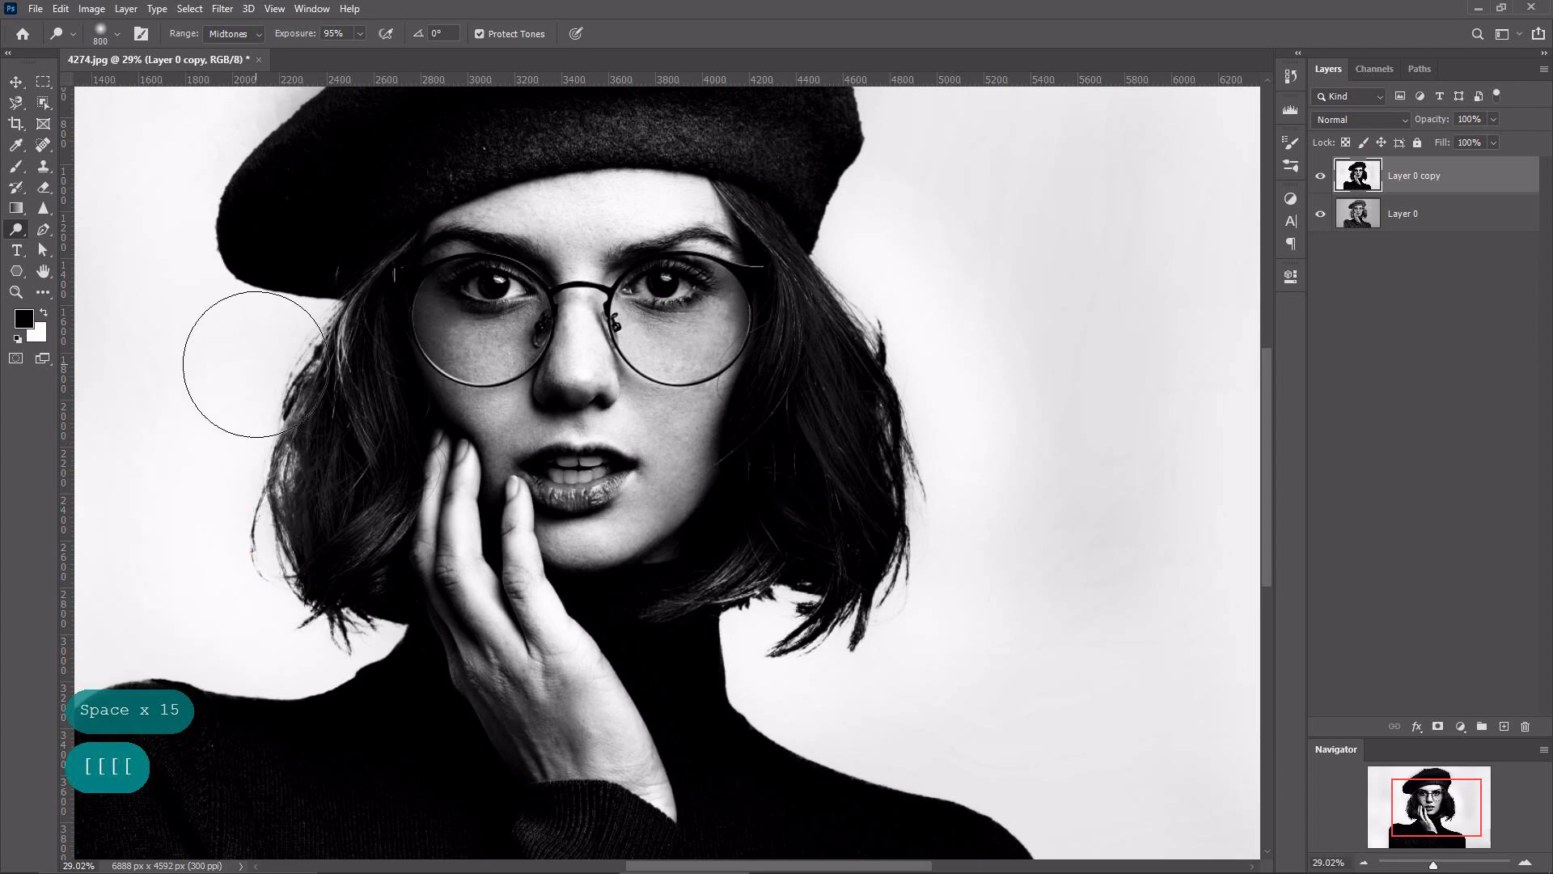
left_click_drag(273, 330, 236, 465)
key("space")
left_click_drag(219, 518, 313, 321)
mouse_move(297, 395)
left_mouse_down()
mouse_move(220, 361)
mouse_move(240, 461)
mouse_move(196, 698)
left_mouse_up()
Dodge the background around the beret's outline and down along the hair on the image's right side.
key("space")
key("space")
left_click_drag(233, 374, 229, 496)
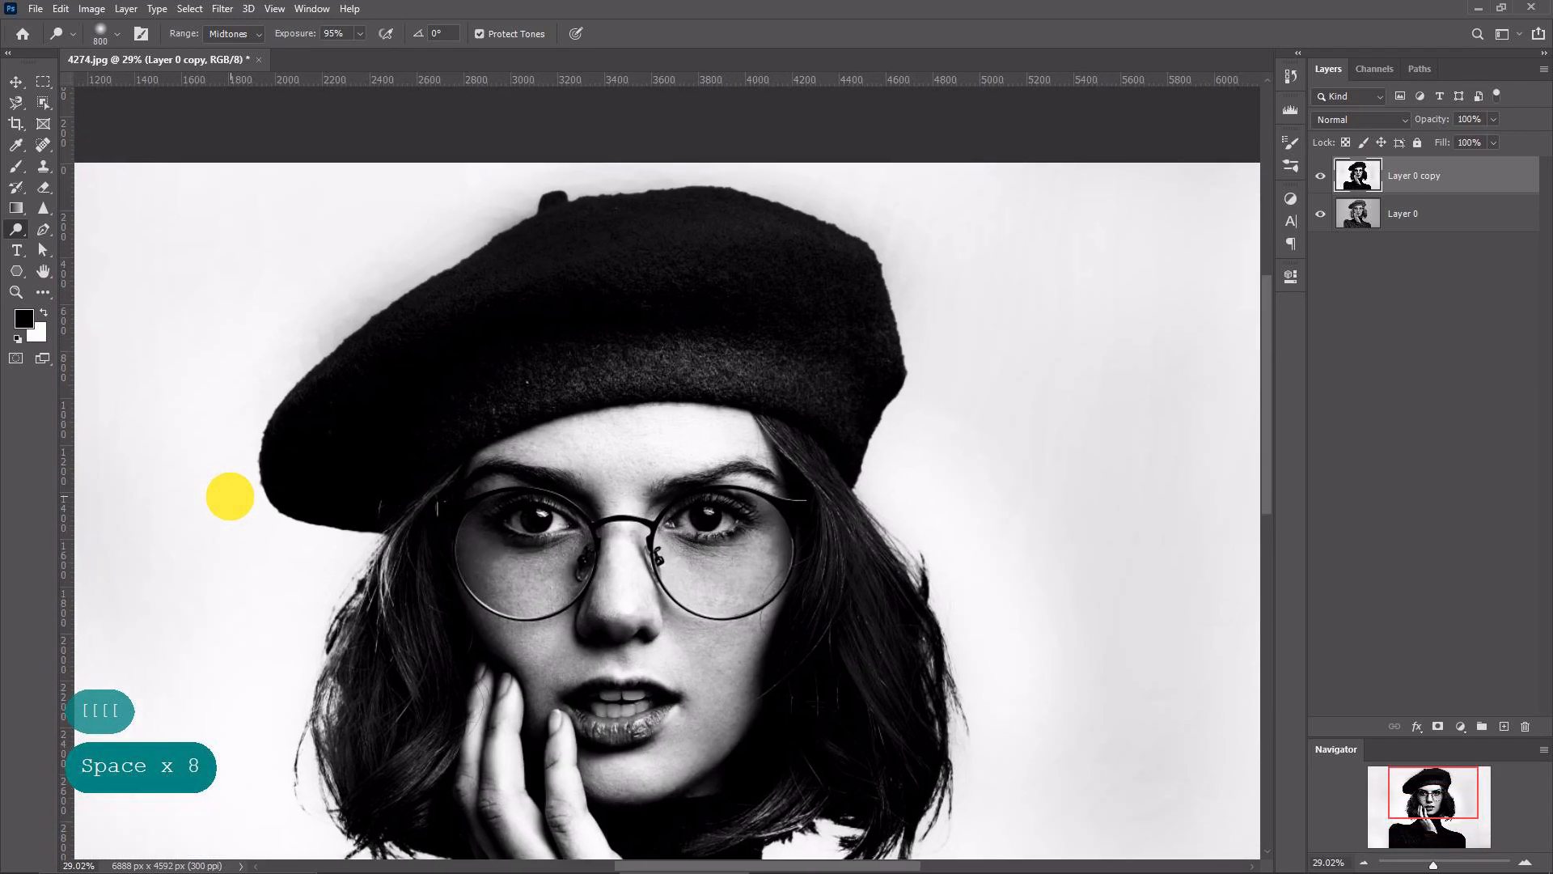
mouse_move(380, 285)
left_mouse_down()
mouse_move(561, 157)
mouse_move(496, 167)
left_mouse_up()
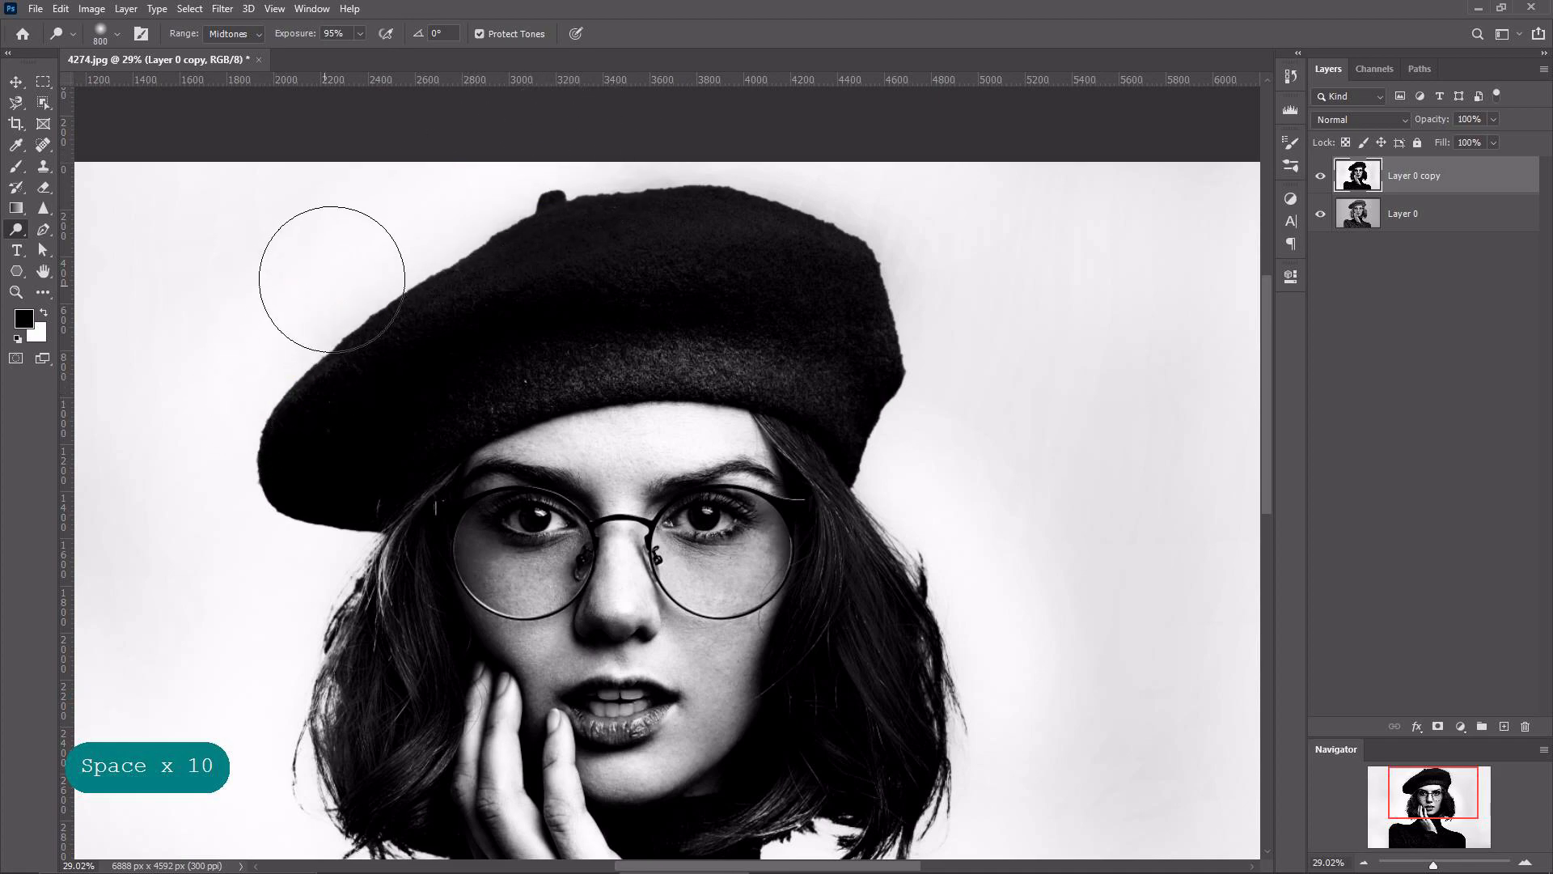
mouse_move(798, 165)
left_mouse_down()
mouse_move(877, 235)
mouse_move(953, 413)
mouse_move(960, 590)
mouse_move(979, 630)
mouse_move(960, 534)
mouse_move(932, 730)
mouse_move(965, 706)
left_mouse_up()
Dodge the grey patches in the open background to the right of the woman's hair.
key("space")
key("space")
key("space")
key("space")
left_click_drag(1053, 445, 888, 291)
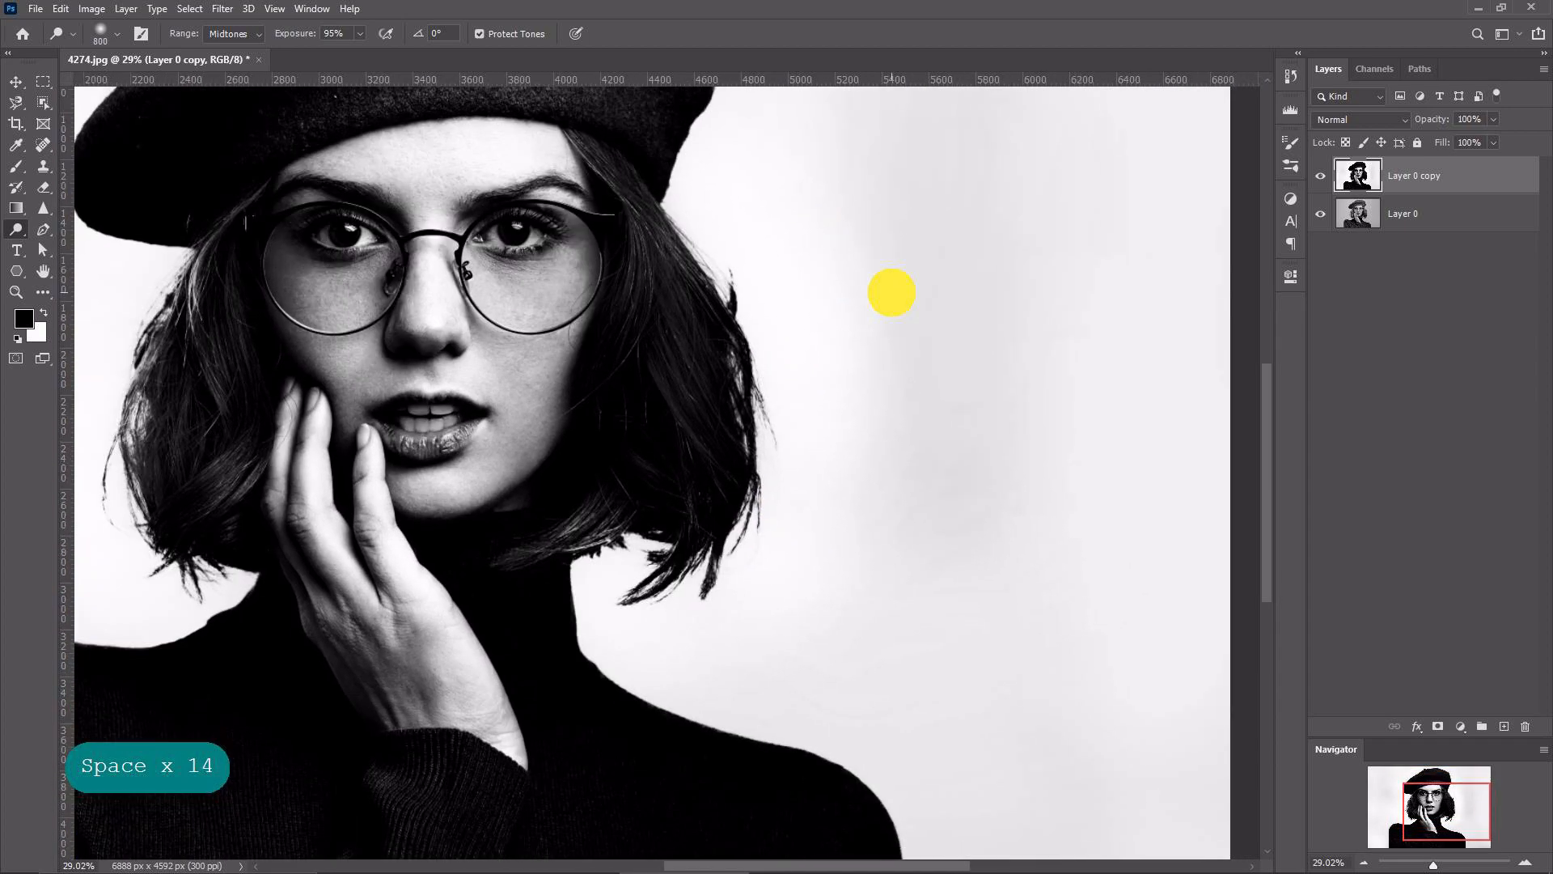
mouse_move(885, 235)
left_mouse_down()
mouse_move(960, 354)
mouse_move(885, 489)
mouse_move(991, 555)
left_mouse_up()
left_click_drag(1028, 273, 960, 270)
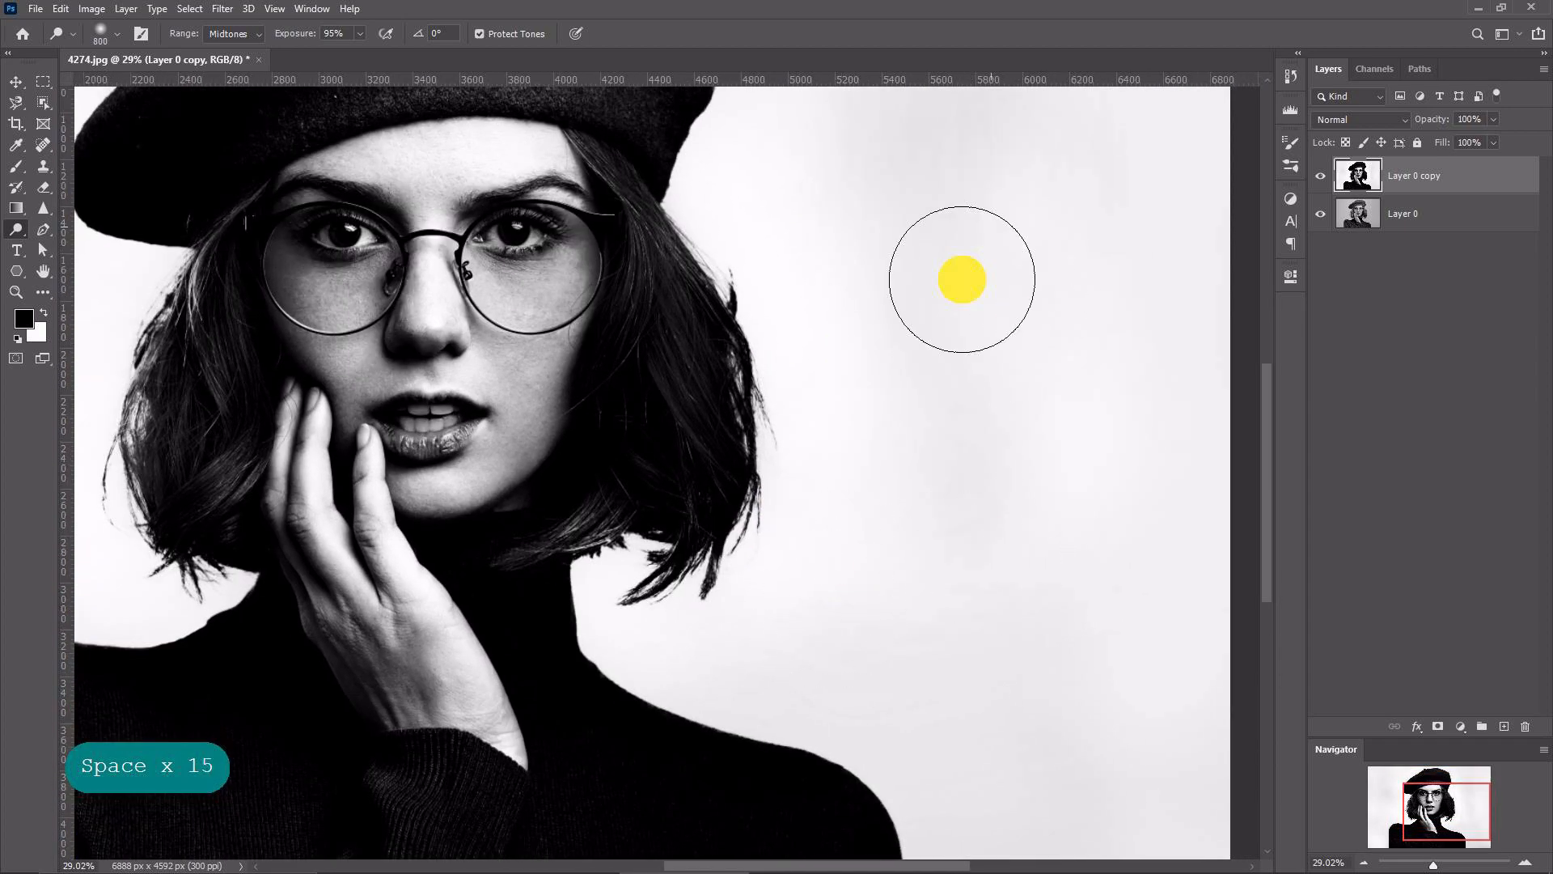
Dodge the remaining grey background above the shoulder on the image's right side and zoom out to the whole portrait.
key("space")
key("space")
mouse_move(960, 687)
left_mouse_down()
mouse_move(927, 349)
mouse_move(794, 350)
left_mouse_up()
mouse_move(993, 475)
left_mouse_down()
mouse_move(997, 581)
mouse_move(1160, 439)
mouse_move(1141, 615)
left_mouse_up()
key("space")
left_click_drag(787, 191, 868, 390)
left_click_drag(867, 315, 833, 323)
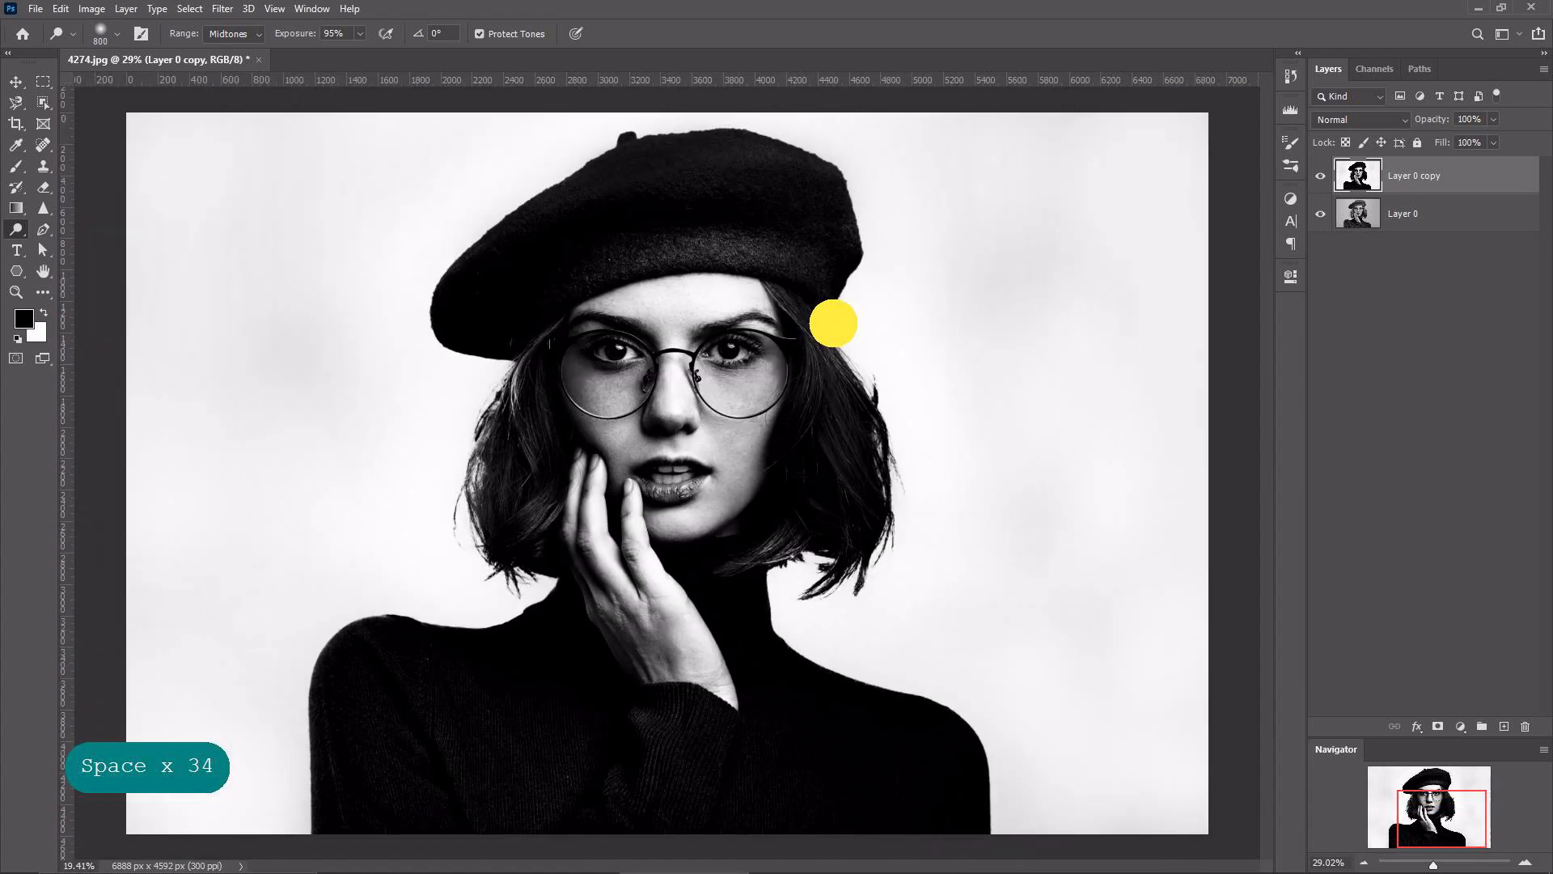
Switch to the Brush tool with the Hard Round preset at 480 px and paint black over the beret's middle and the forehead.
left_click(17, 166)
right_click(569, 271)
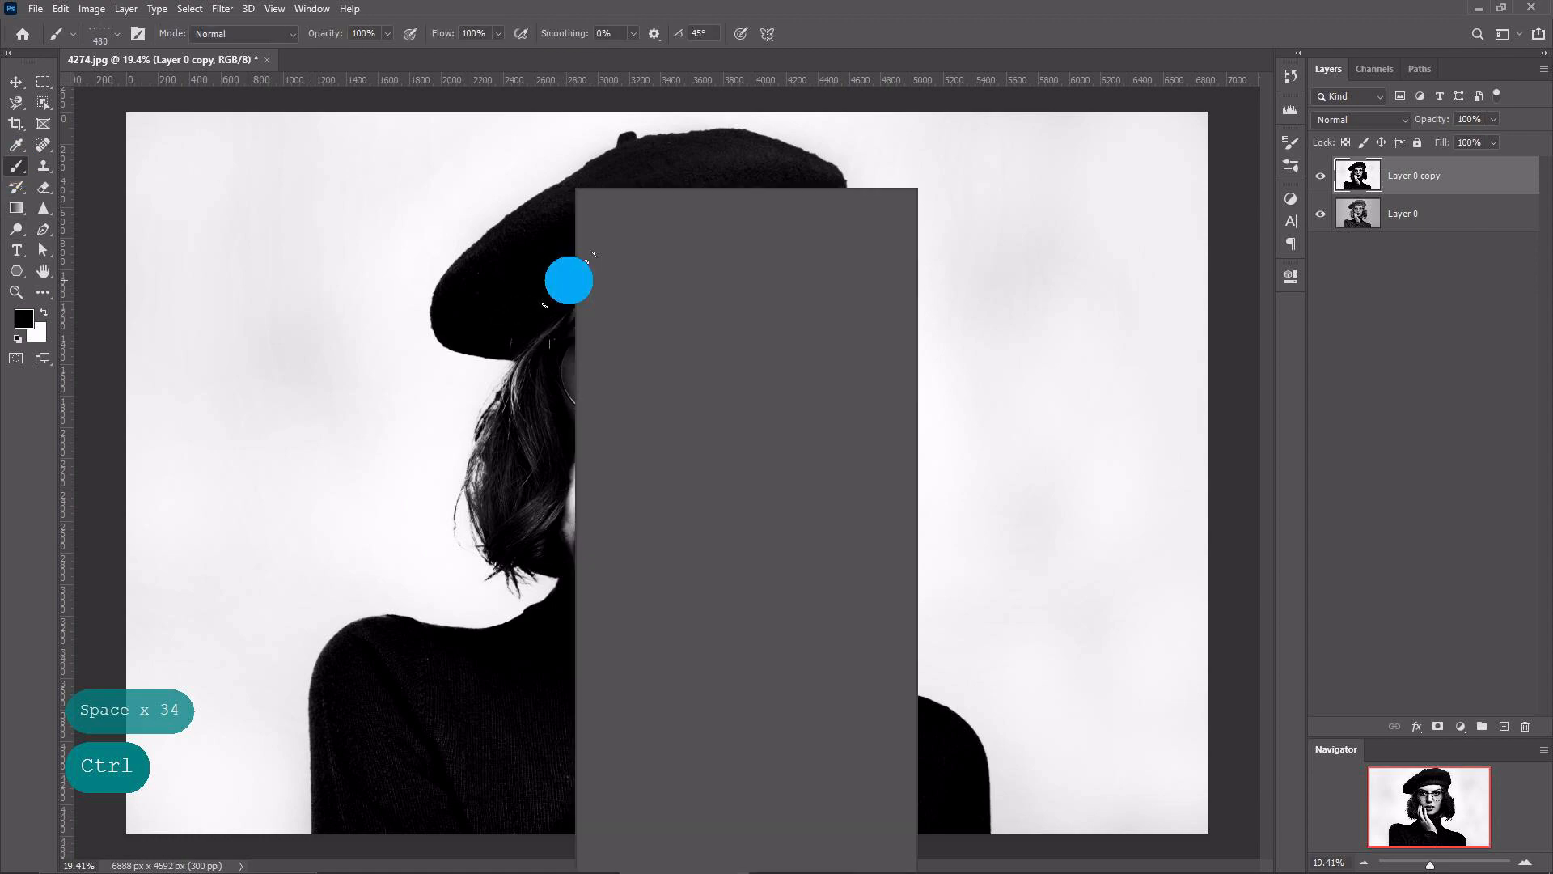
left_click_drag(878, 763, 880, 347)
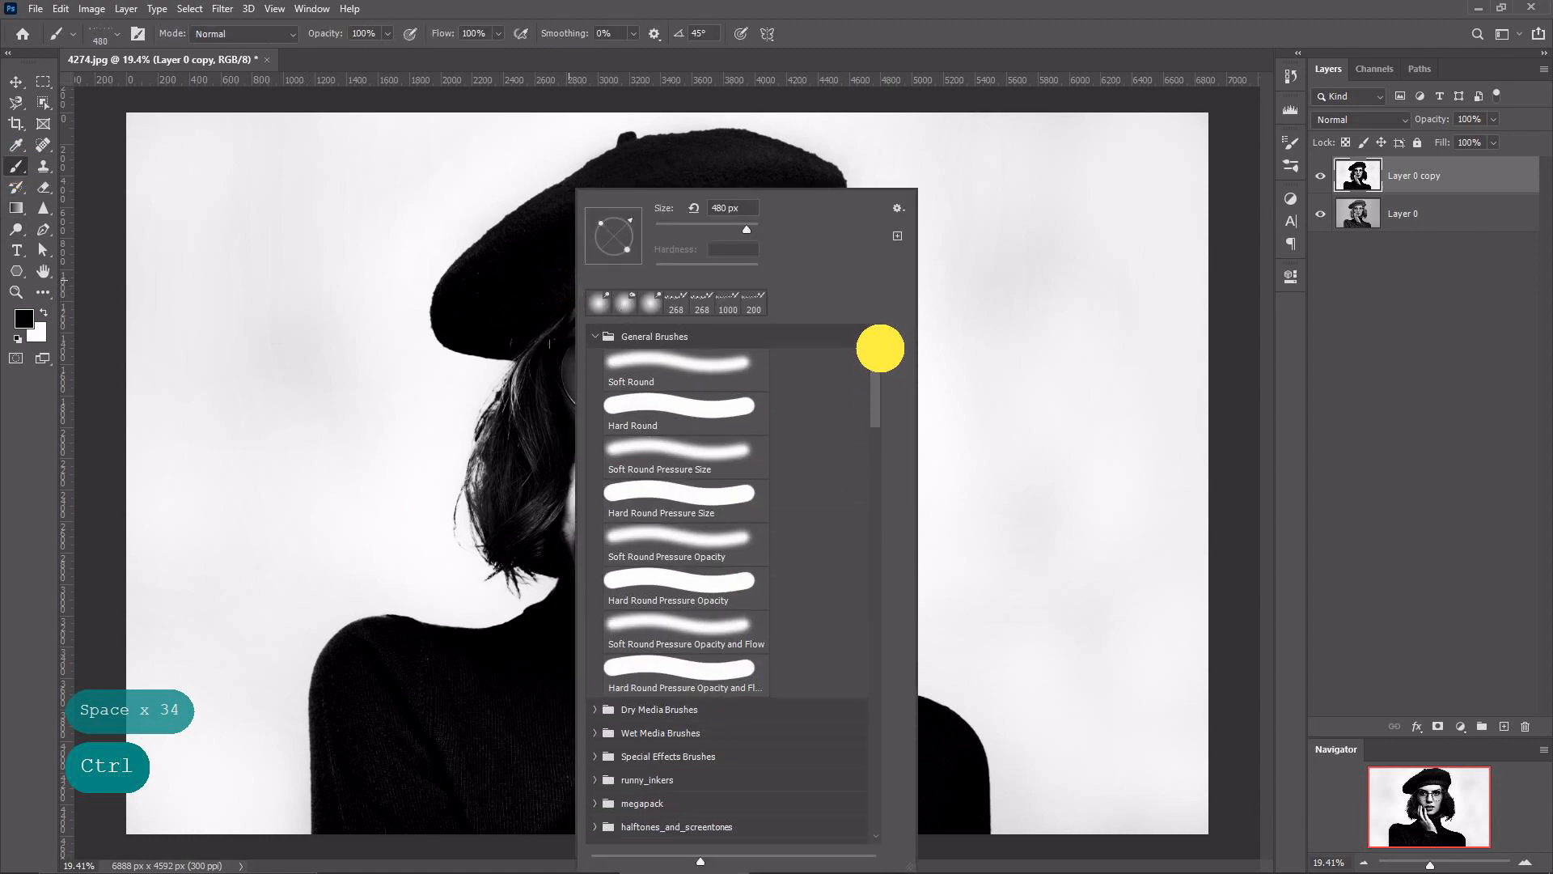
left_click(665, 398)
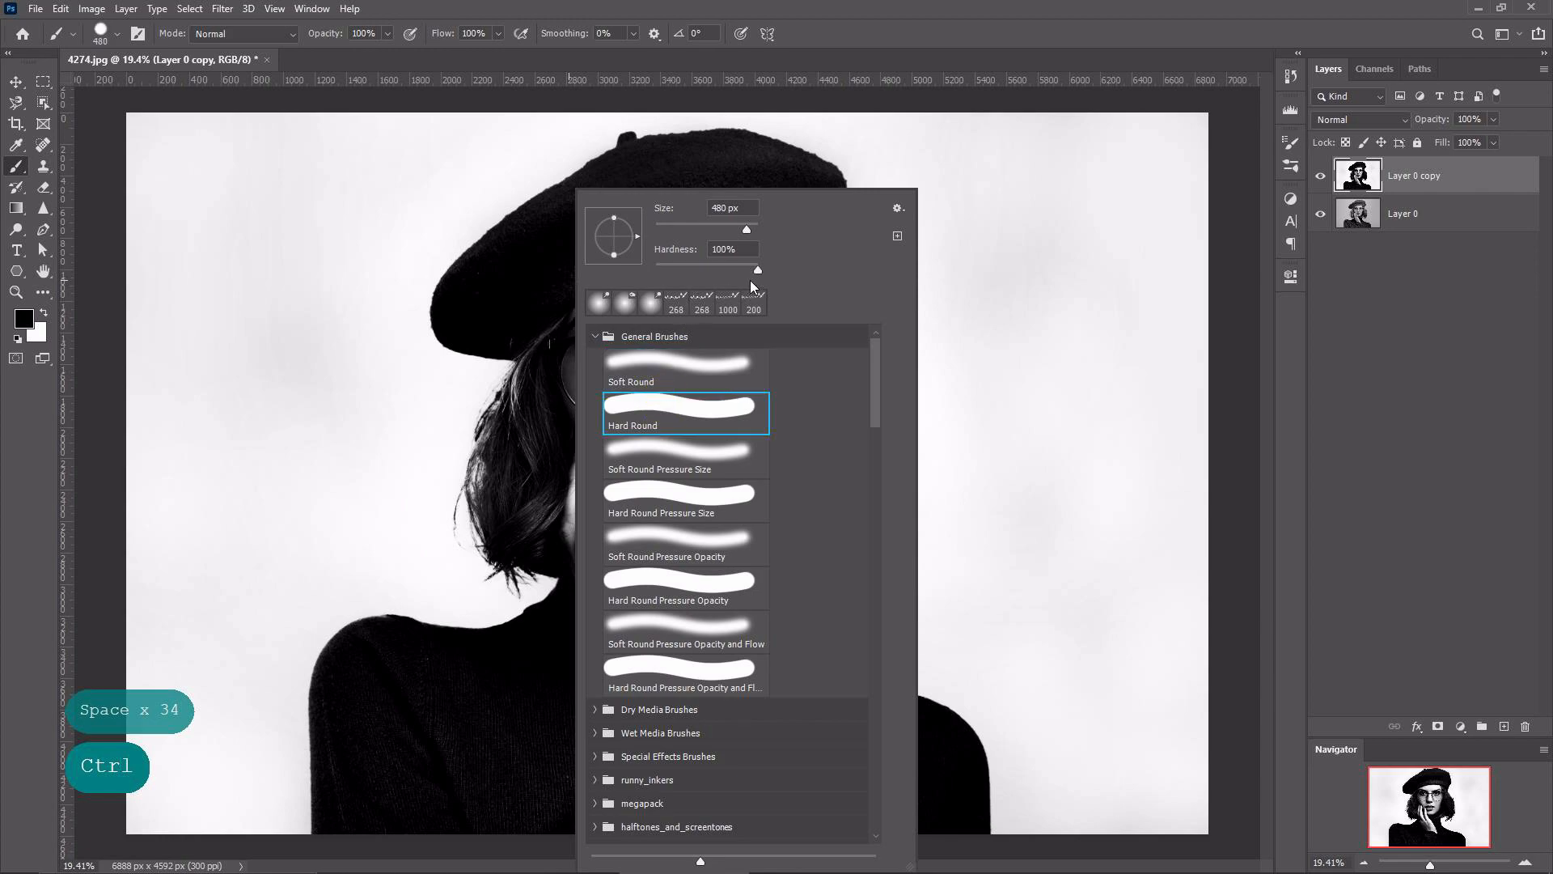
mouse_move(554, 272)
left_mouse_down()
mouse_move(604, 319)
mouse_move(687, 319)
mouse_move(638, 249)
mouse_move(659, 208)
left_mouse_up()
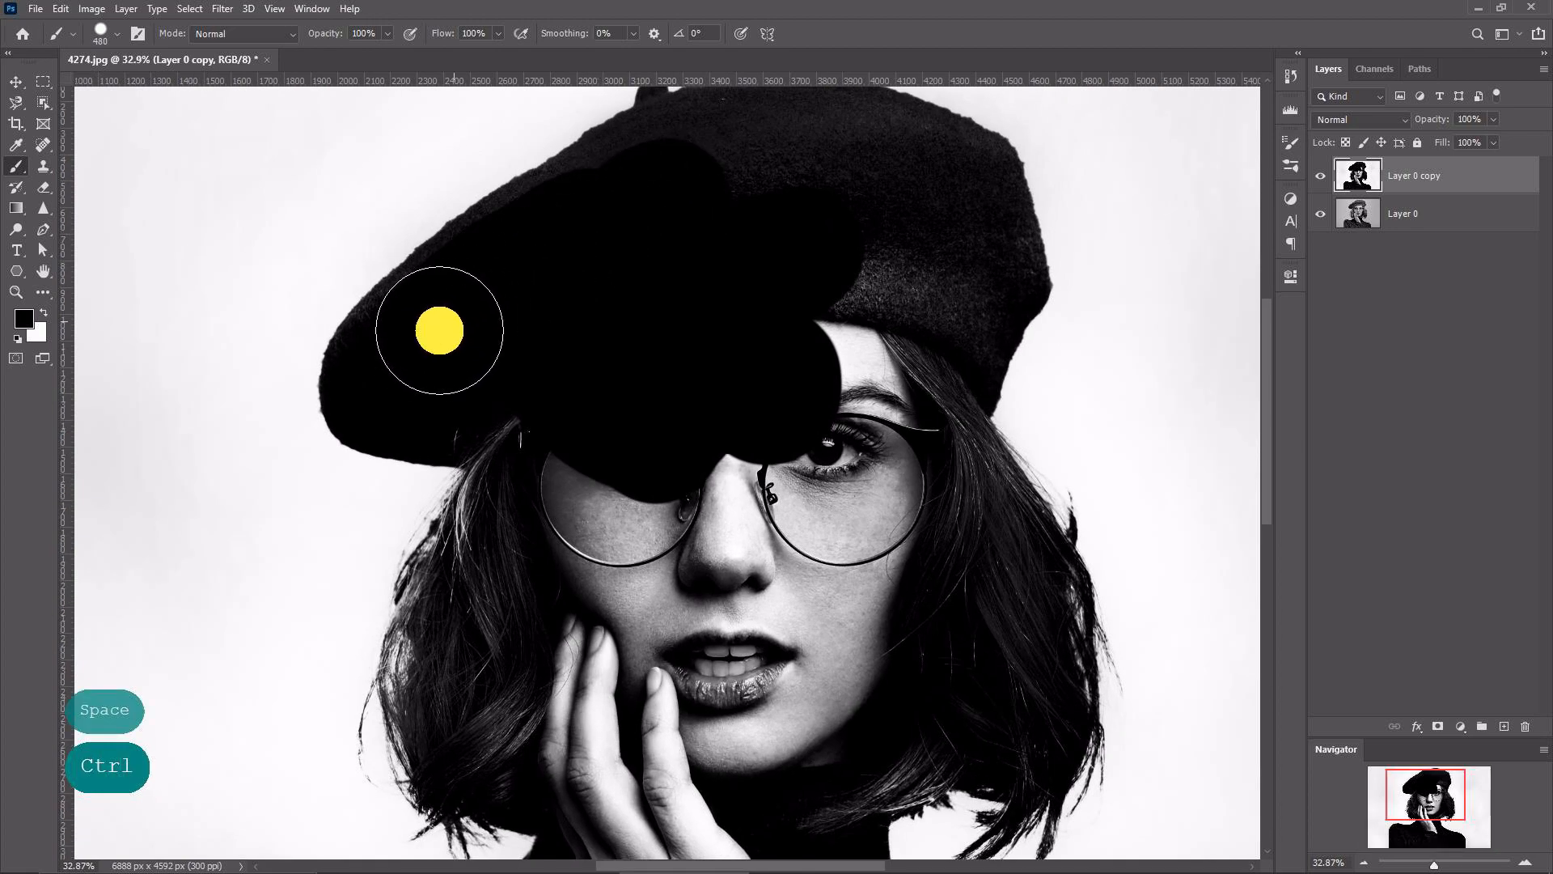
Paint black over the rest of the beret's interior and the hair on the image's right side, undoing one stray stroke.
key("space")
left_click_drag(711, 173, 672, 260)
left_click_drag(672, 260, 773, 247)
key("ctrl+z")
mouse_move(603, 266)
left_mouse_down()
mouse_move(769, 246)
mouse_move(873, 285)
mouse_move(869, 329)
mouse_move(817, 394)
mouse_move(824, 447)
mouse_move(880, 377)
mouse_move(850, 528)
mouse_move(853, 607)
left_mouse_up()
key("space")
mouse_move(839, 548)
left_mouse_down()
mouse_move(780, 249)
mouse_move(849, 388)
mouse_move(867, 485)
mouse_move(770, 526)
left_mouse_up()
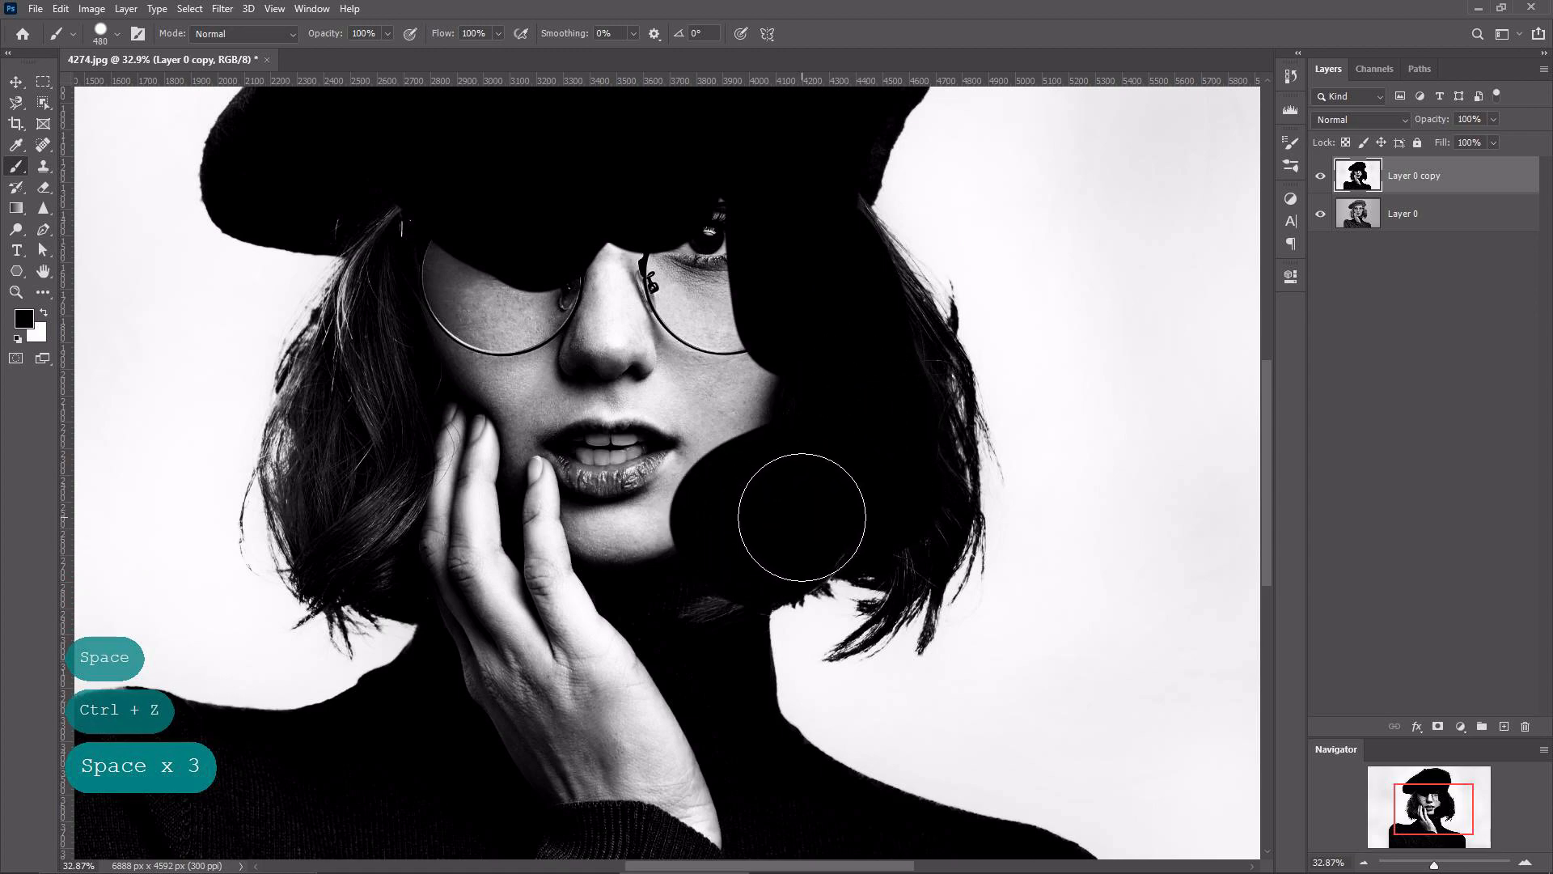
Paint black over the woman's face, hand and neck and across the sweater's interior.
mouse_move(775, 537)
left_mouse_down()
mouse_move(655, 489)
mouse_move(703, 229)
mouse_move(503, 250)
mouse_move(381, 202)
mouse_move(611, 486)
mouse_move(548, 541)
mouse_move(596, 340)
mouse_move(530, 350)
mouse_move(584, 482)
mouse_move(728, 696)
mouse_move(645, 420)
mouse_move(742, 425)
left_mouse_up()
key("space")
key("space")
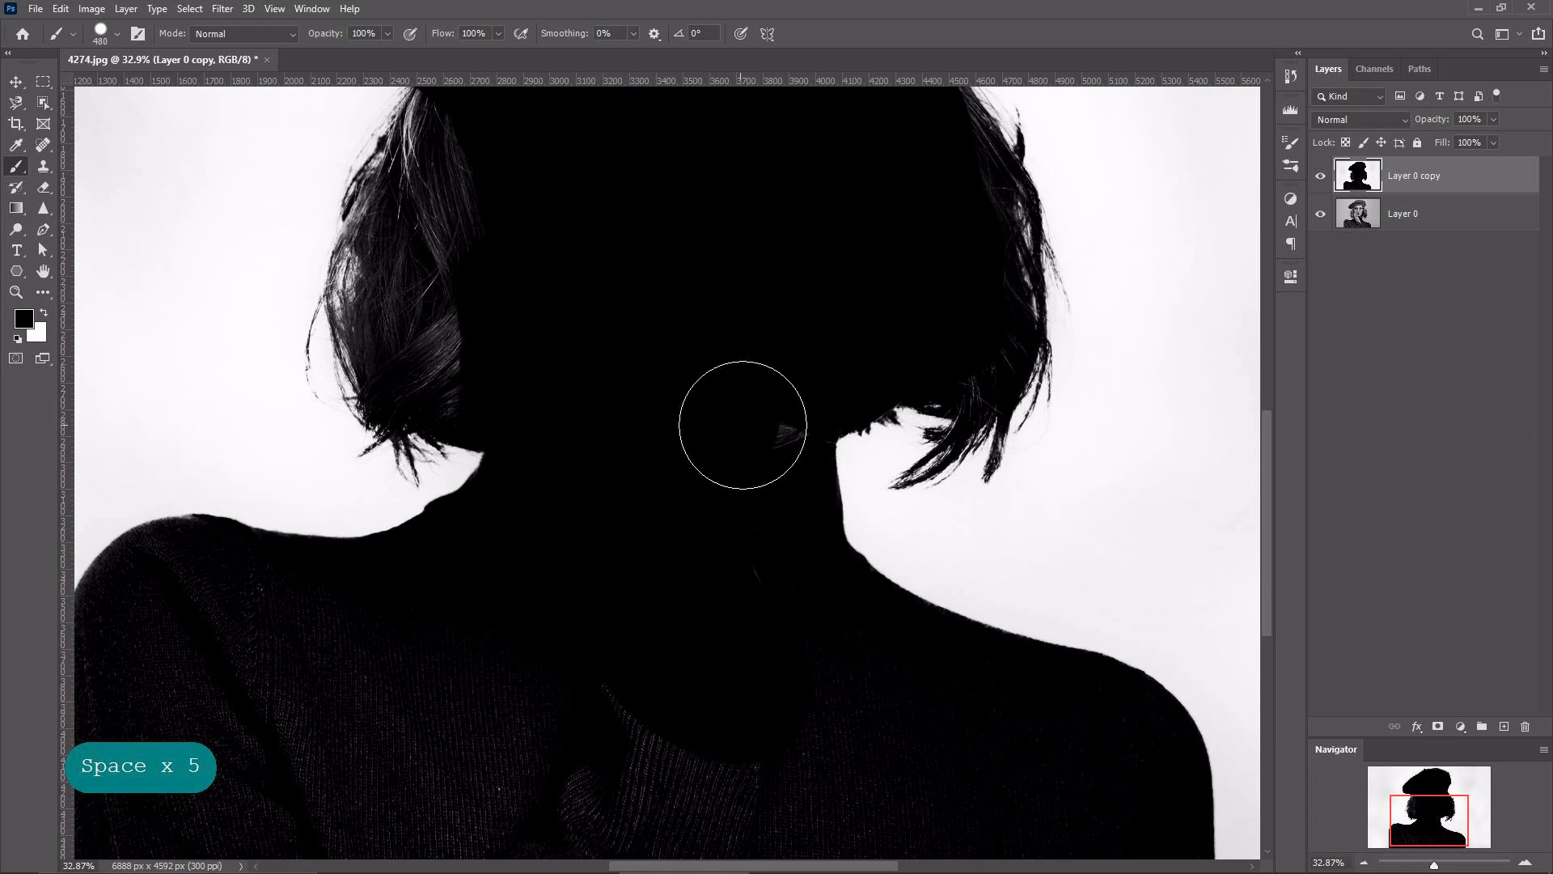
key("space")
mouse_move(726, 622)
left_mouse_down()
mouse_move(717, 409)
mouse_move(891, 680)
mouse_move(648, 597)
mouse_move(527, 670)
mouse_move(405, 645)
mouse_move(604, 596)
mouse_move(464, 458)
mouse_move(396, 458)
mouse_move(374, 559)
mouse_move(405, 728)
mouse_move(529, 564)
mouse_move(458, 537)
left_mouse_up()
key("space")
Lower the brush hardness and paint black along the shoulder's inner edge on the image's left side.
right_click(460, 534)
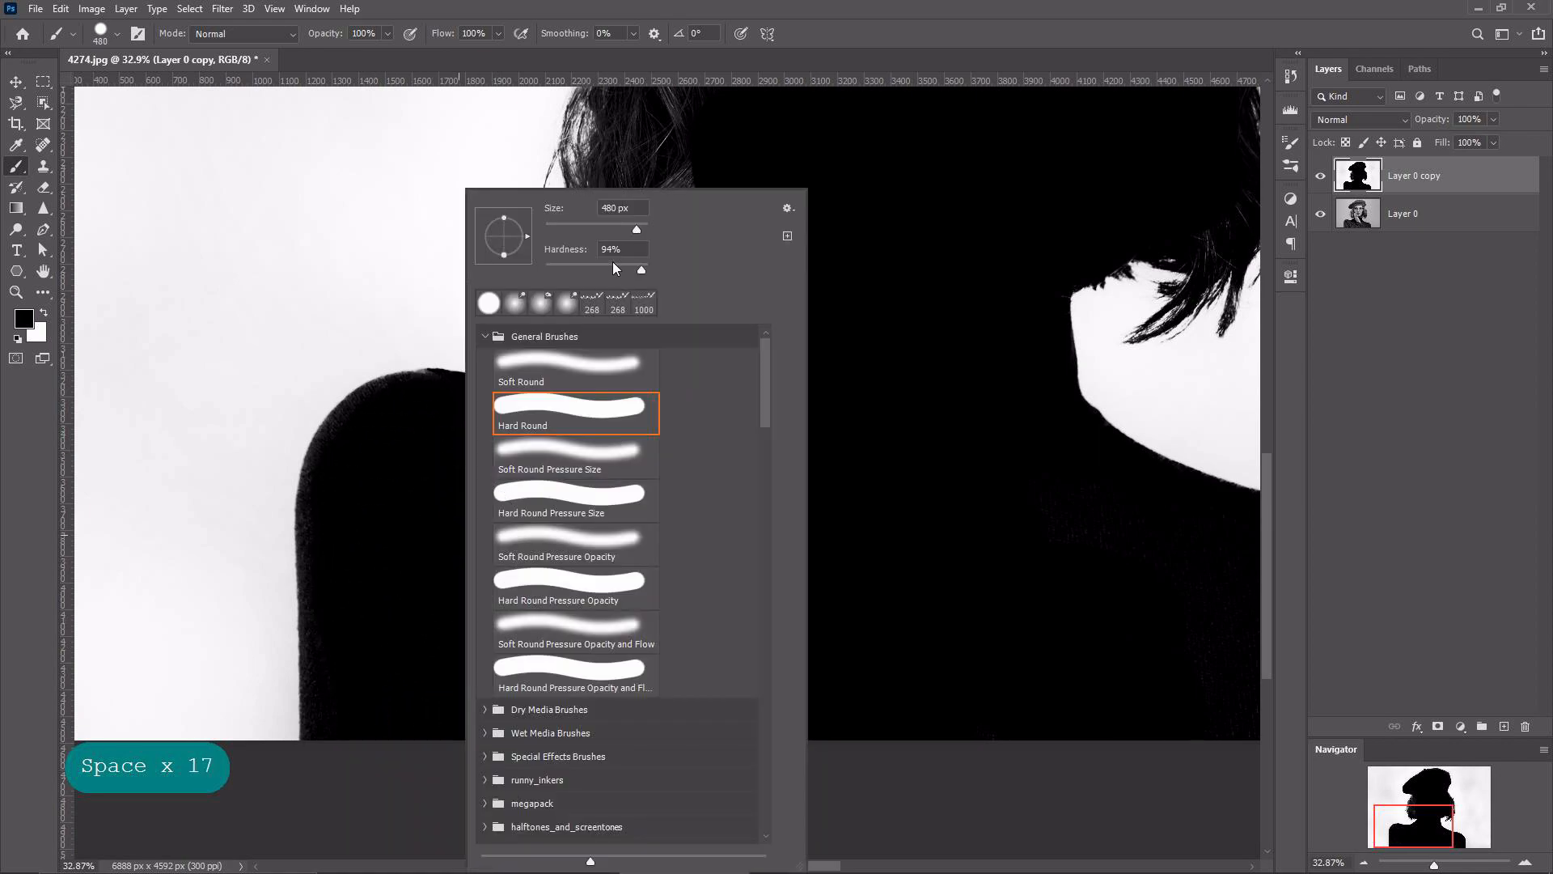
key("Return")
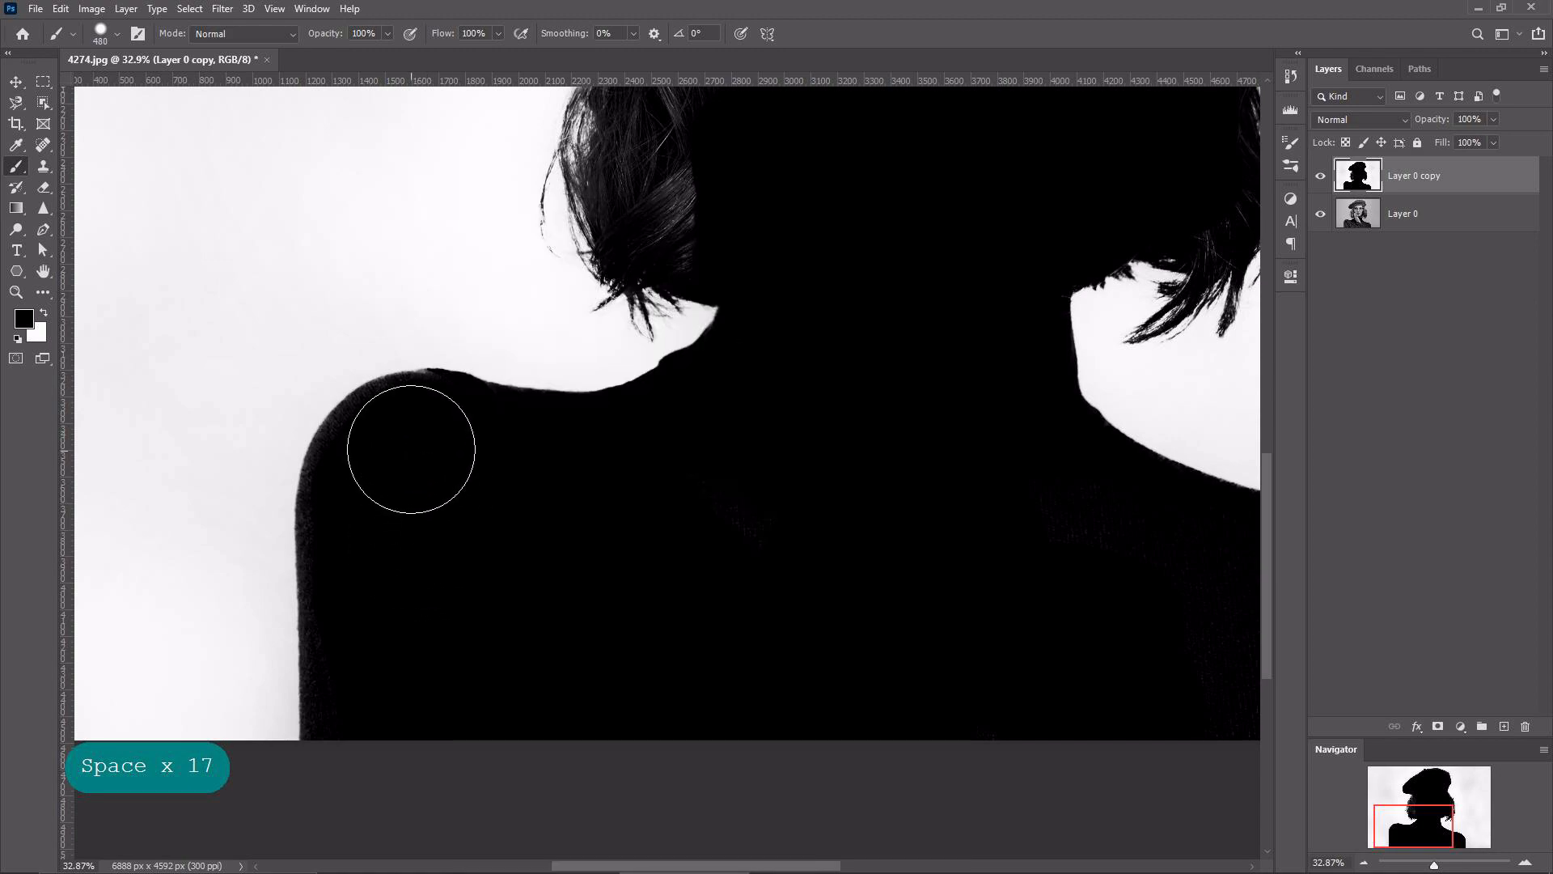
mouse_move(409, 444)
left_mouse_down()
mouse_move(381, 469)
mouse_move(372, 538)
mouse_move(400, 673)
mouse_move(648, 666)
mouse_move(520, 513)
mouse_move(711, 492)
mouse_move(726, 629)
mouse_move(648, 295)
mouse_move(641, 184)
mouse_move(599, 375)
mouse_move(652, 426)
mouse_move(607, 390)
left_mouse_up()
key("space")
key("space")
key("space")
Paint black over the remaining inner hair areas on both sides of the head.
left_click_drag(646, 405, 690, 405)
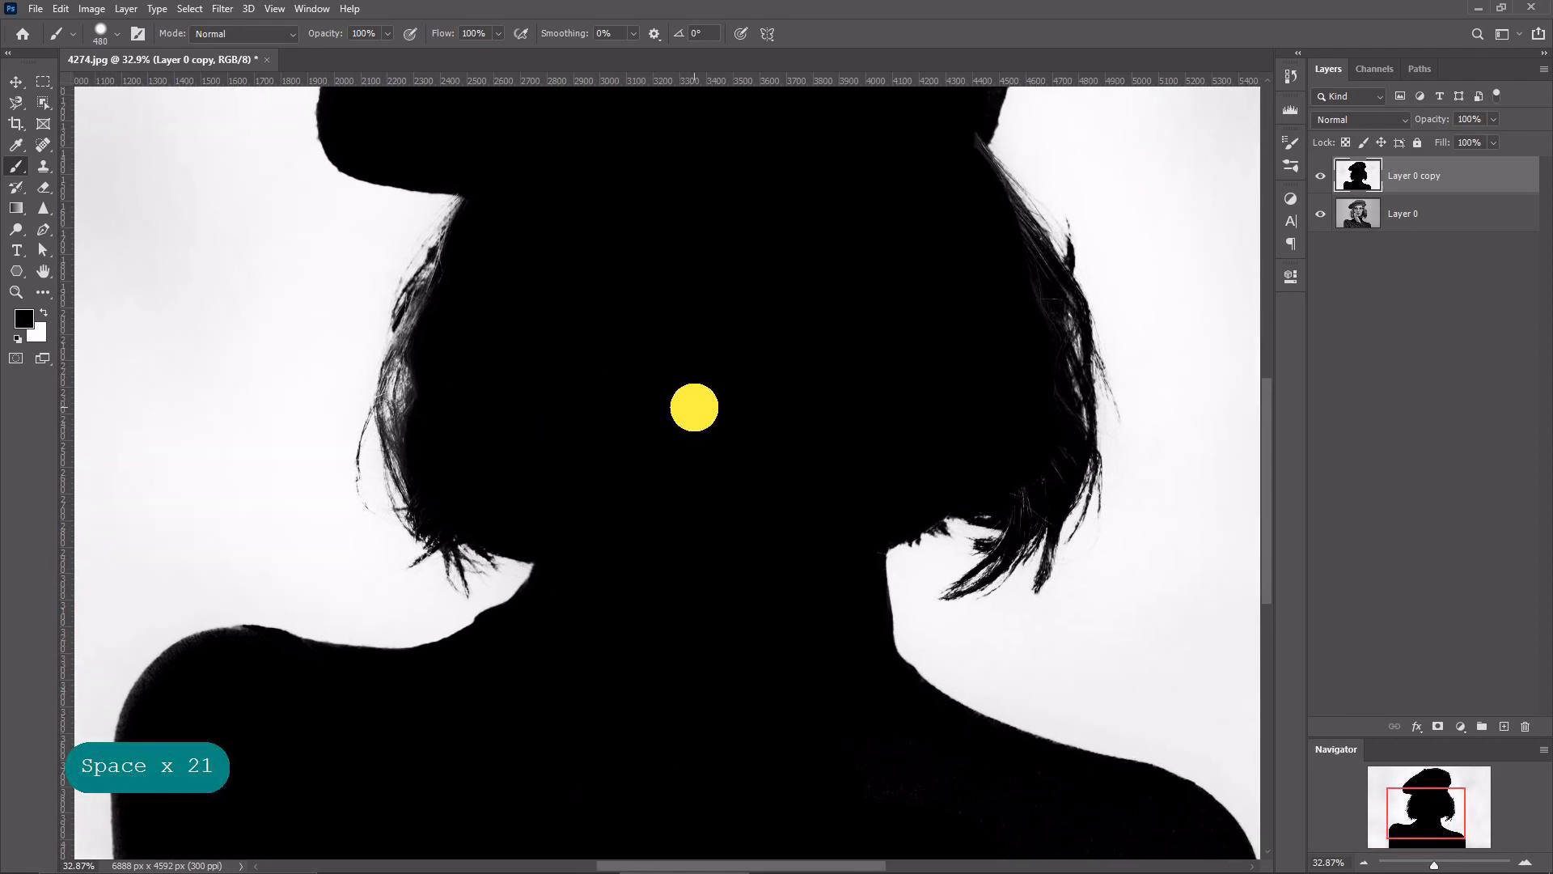
mouse_move(988, 276)
left_mouse_down()
mouse_move(925, 173)
mouse_move(913, 184)
left_mouse_up()
mouse_move(994, 439)
left_mouse_down()
mouse_move(1013, 449)
mouse_move(992, 361)
mouse_move(950, 413)
mouse_move(780, 485)
left_mouse_up()
left_click_drag(714, 341, 677, 633)
left_click(675, 408)
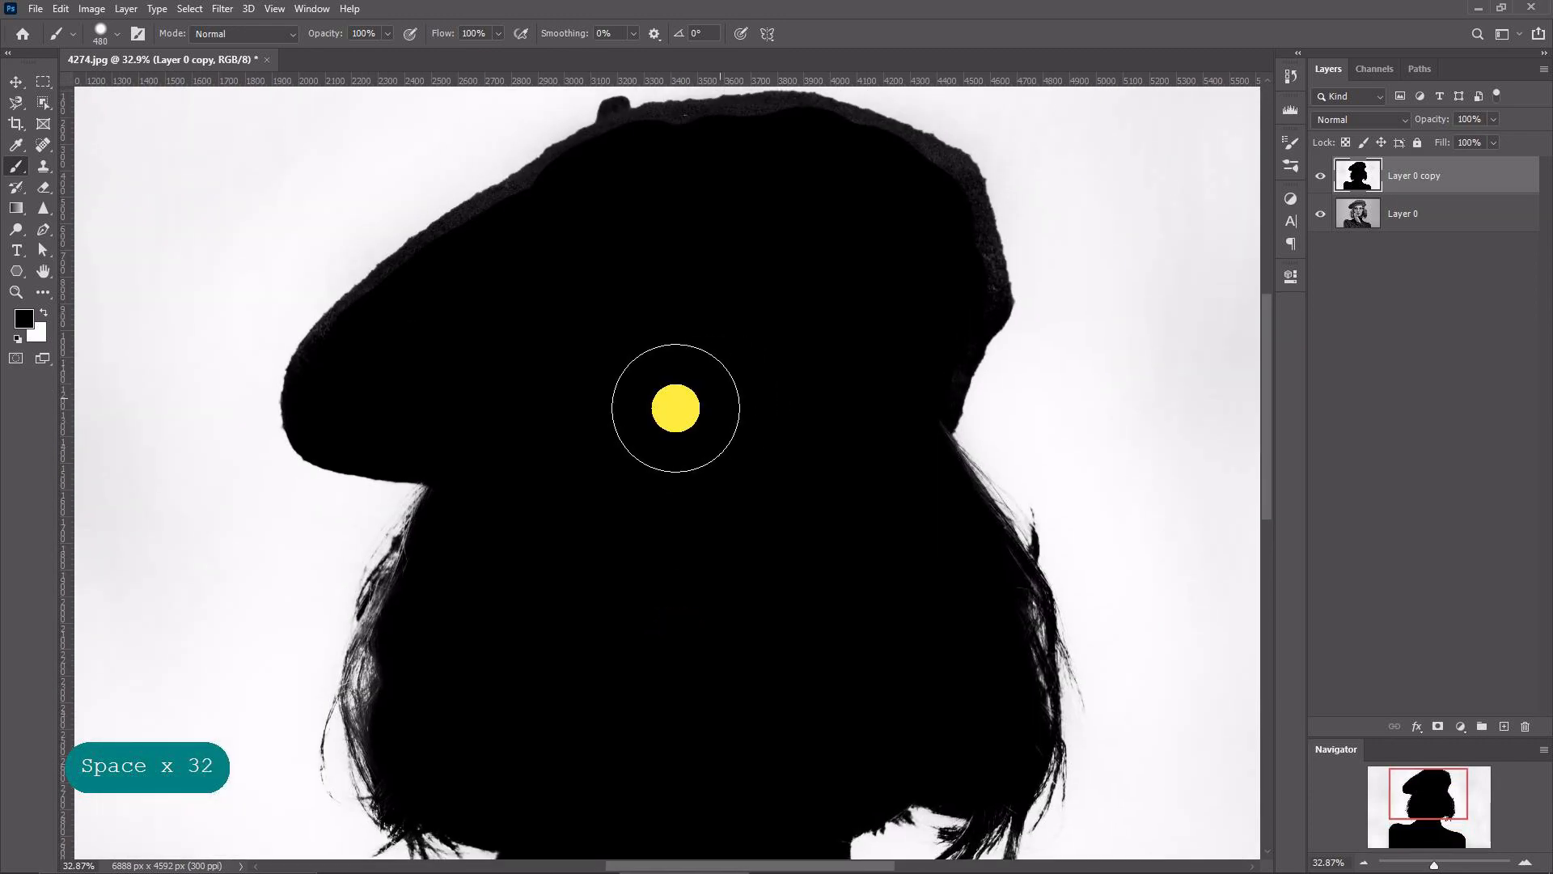
Paint black along the beret's grey upper edge and undo the last stroke.
mouse_move(758, 172)
left_mouse_down()
mouse_move(639, 180)
mouse_move(485, 267)
mouse_move(437, 322)
mouse_move(381, 347)
mouse_move(437, 384)
left_mouse_up()
mouse_move(919, 295)
left_mouse_down()
mouse_move(934, 273)
mouse_move(916, 209)
mouse_move(861, 173)
mouse_move(821, 173)
left_mouse_up()
key("space")
mouse_move(821, 243)
left_mouse_down()
mouse_move(797, 284)
mouse_move(808, 257)
mouse_move(740, 243)
left_mouse_up()
key("ctrl+z")
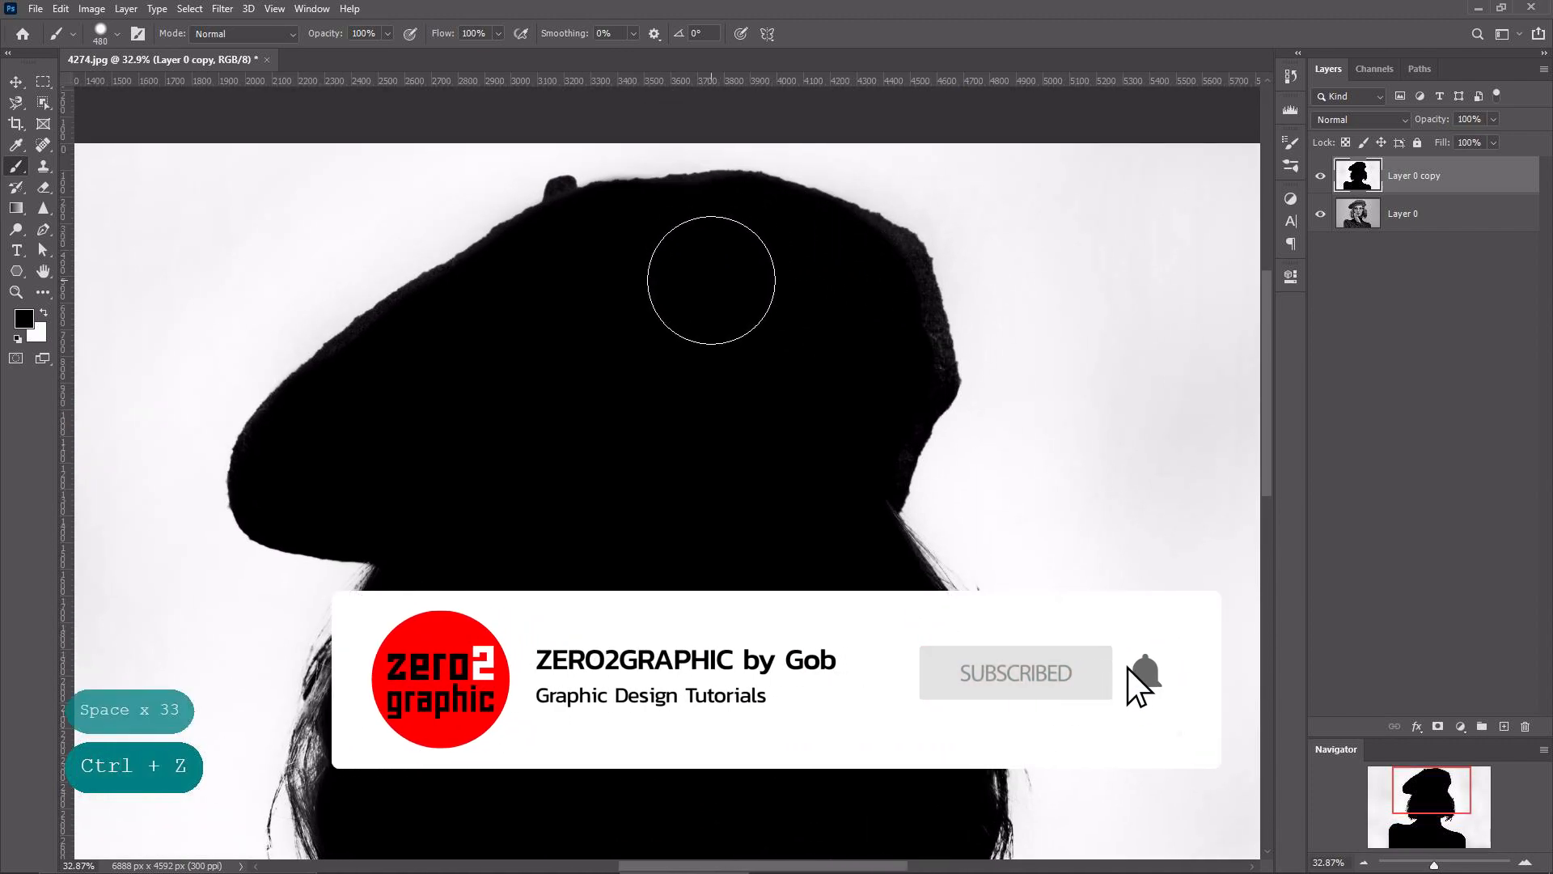
Switch to the Burn tool at size 250 and darken the beret's grey outline.
left_click(17, 229)
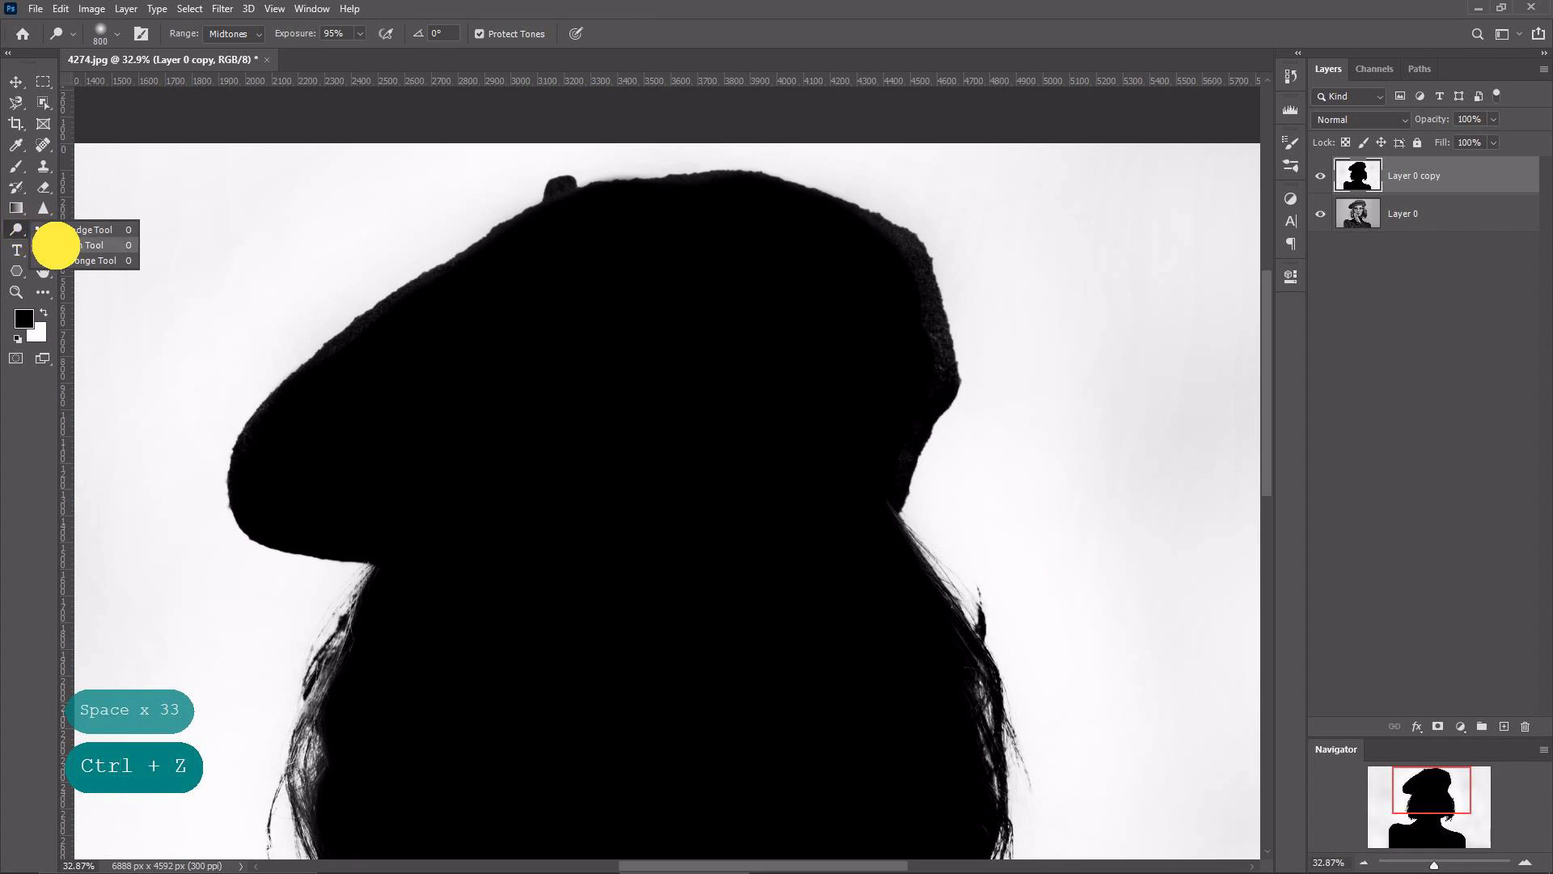
left_click(55, 246)
key("[")
key("[")
key("[")
key("[")
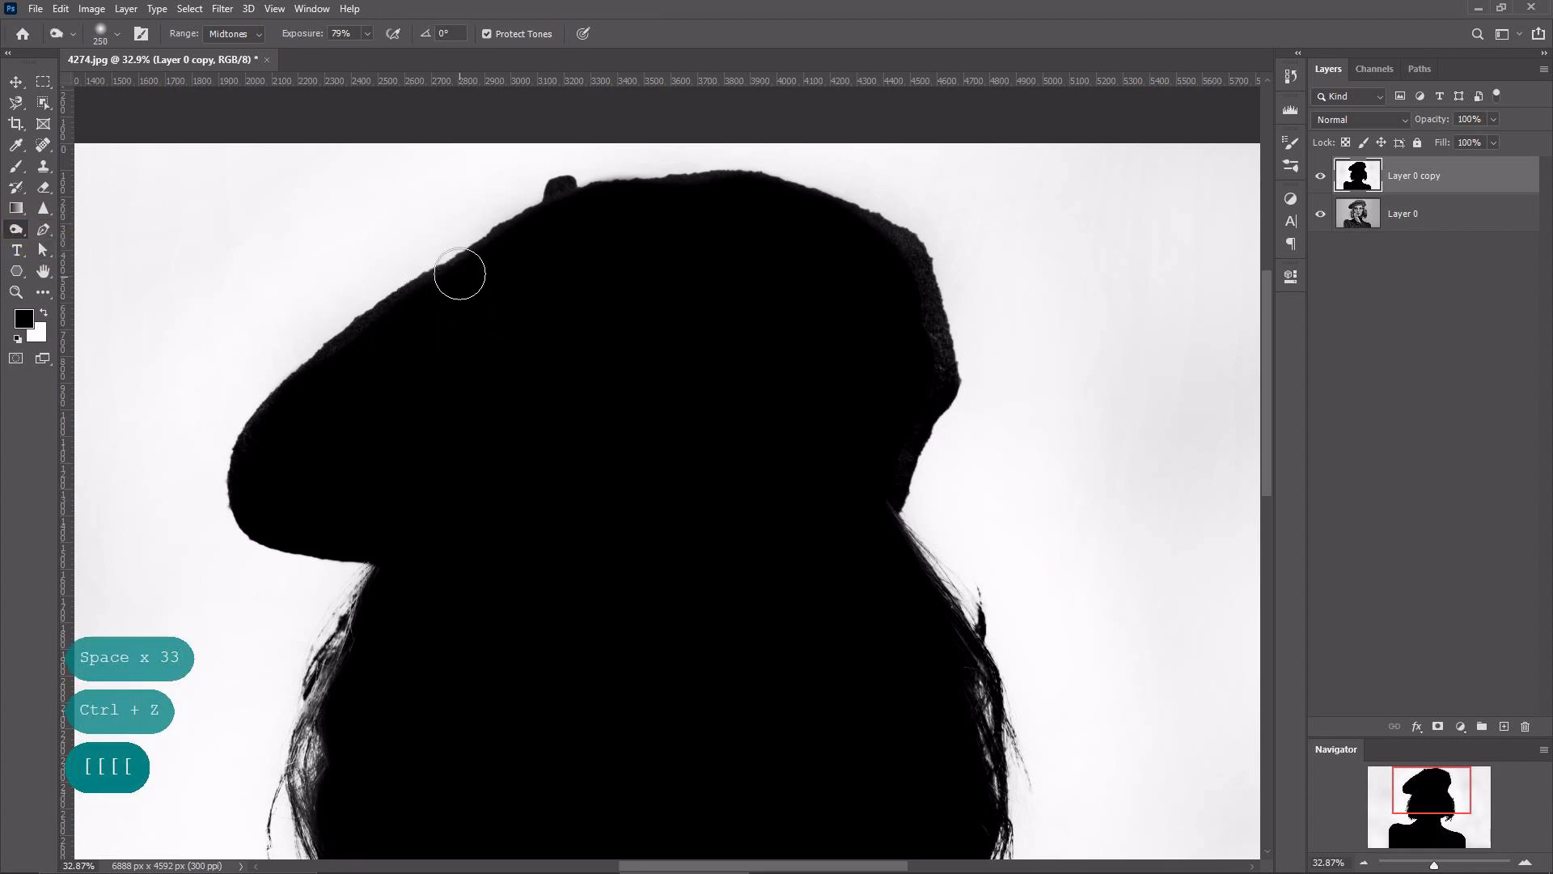
mouse_move(315, 365)
left_mouse_down()
mouse_move(578, 245)
mouse_move(511, 220)
mouse_move(617, 174)
mouse_move(722, 201)
mouse_move(668, 203)
mouse_move(733, 189)
mouse_move(864, 224)
mouse_move(924, 258)
mouse_move(913, 303)
mouse_move(900, 278)
mouse_move(937, 340)
mouse_move(941, 395)
mouse_move(911, 331)
mouse_move(906, 263)
mouse_move(858, 259)
mouse_move(743, 207)
mouse_move(622, 215)
mouse_move(727, 214)
mouse_move(909, 304)
mouse_move(933, 396)
mouse_move(883, 484)
mouse_move(856, 610)
left_mouse_up()
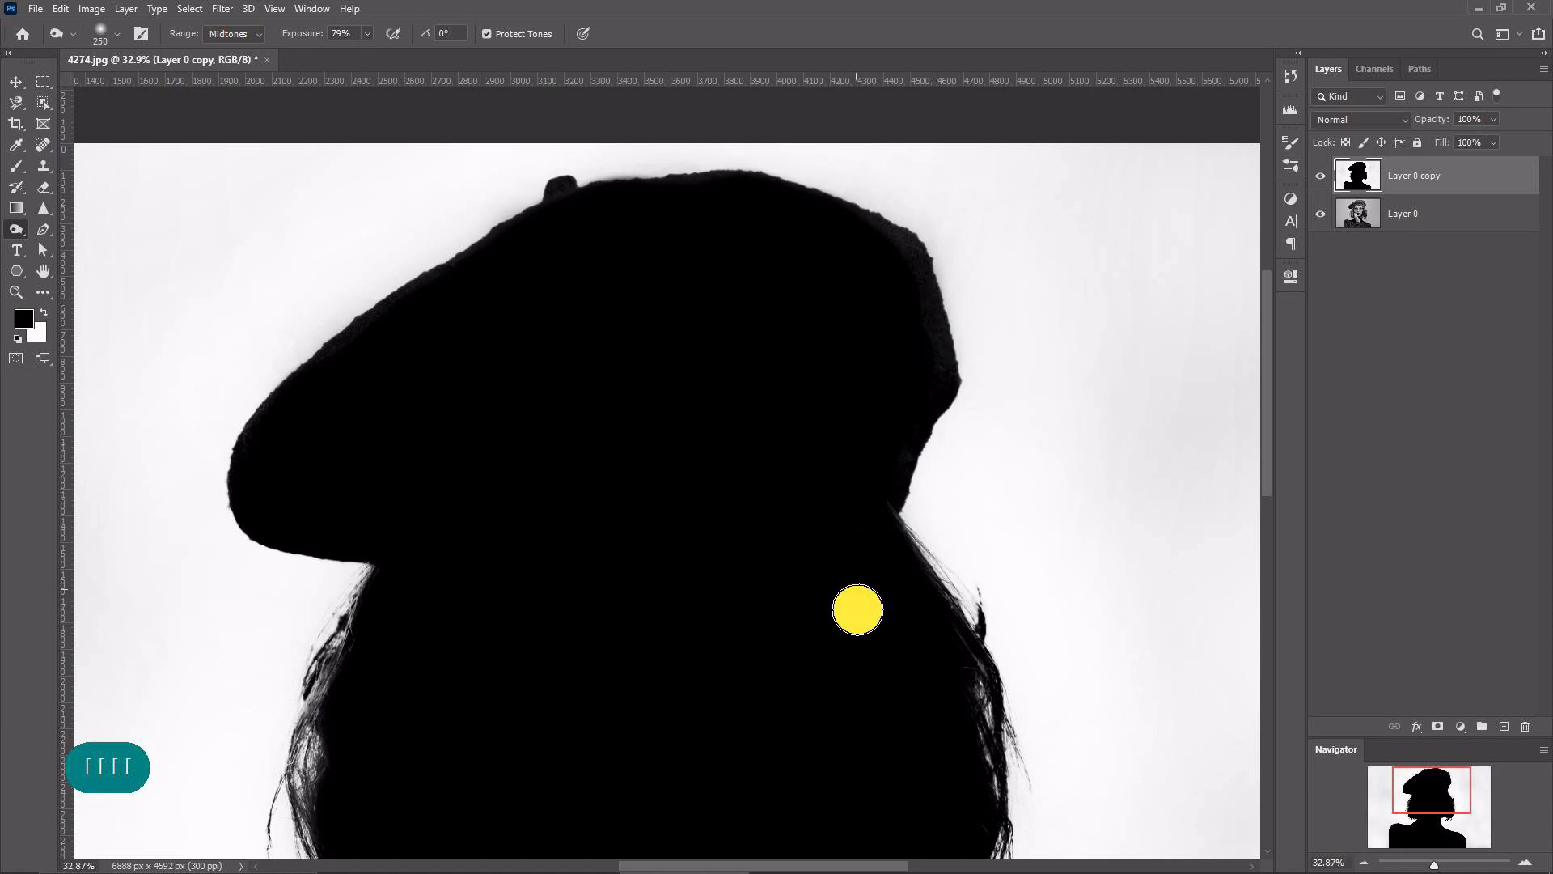
Burn the beret's lower brim and the grey hair strands along both sides of the head.
key("space")
key("space")
key("space")
left_click_drag(531, 513, 551, 501)
key("space")
key("space")
key("space")
key("space")
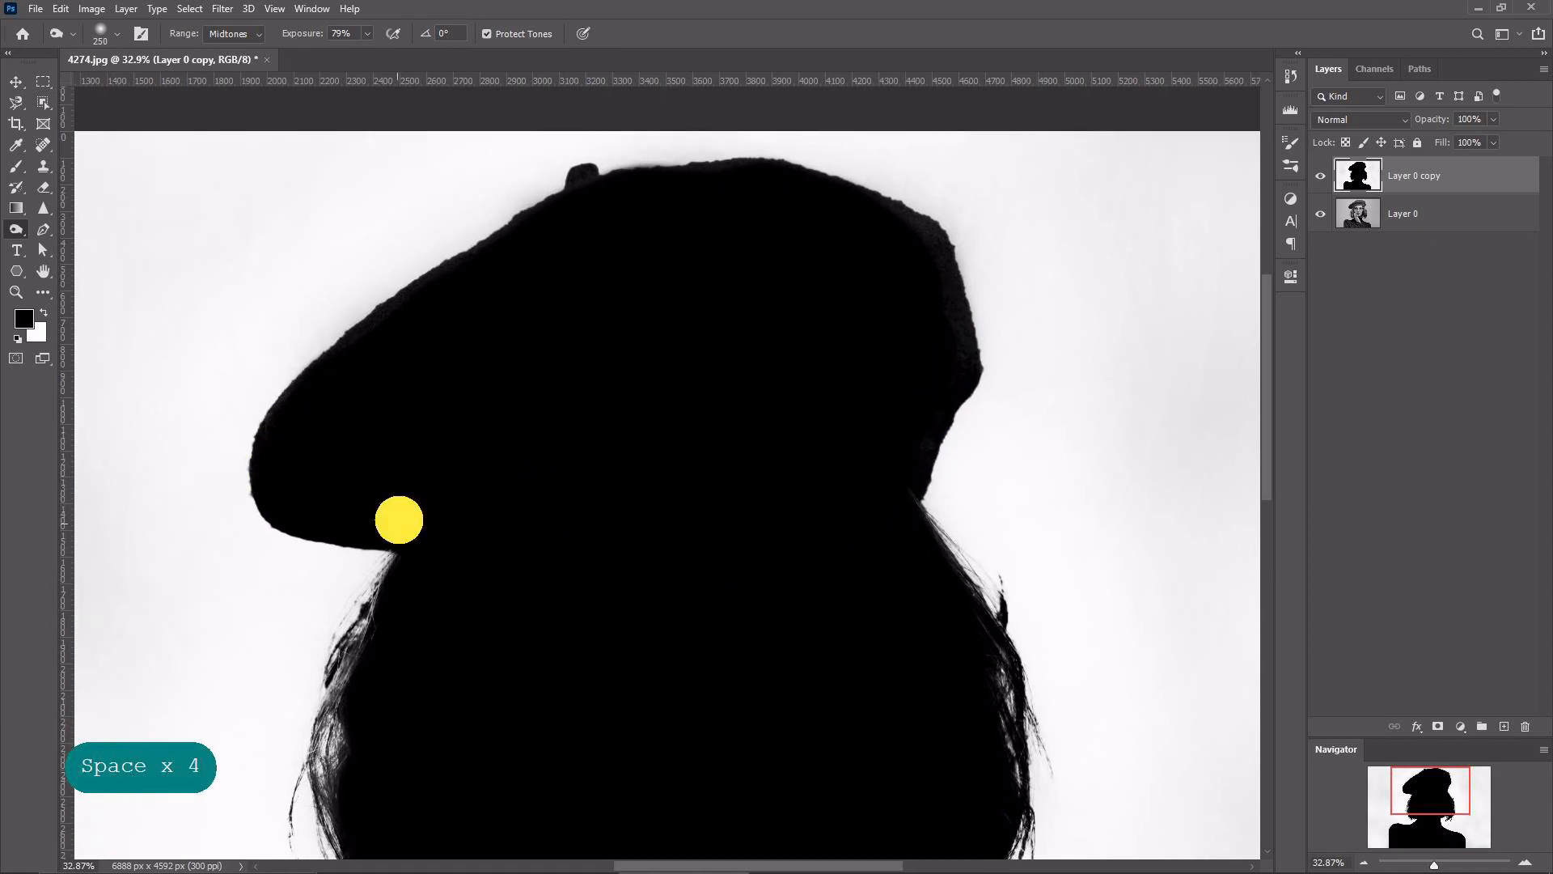
left_click_drag(399, 520, 433, 409)
mouse_move(391, 520)
left_mouse_down()
mouse_move(381, 496)
mouse_move(409, 443)
mouse_move(381, 628)
mouse_move(409, 704)
mouse_move(405, 645)
mouse_move(518, 655)
left_mouse_up()
mouse_move(959, 563)
left_mouse_down()
mouse_move(1011, 525)
mouse_move(1040, 537)
mouse_move(1033, 496)
mouse_move(953, 406)
mouse_move(1034, 539)
mouse_move(1041, 639)
mouse_move(1002, 715)
mouse_move(979, 723)
mouse_move(957, 652)
mouse_move(922, 652)
mouse_move(989, 567)
mouse_move(952, 547)
mouse_move(906, 454)
mouse_move(889, 504)
mouse_move(924, 475)
mouse_move(939, 486)
mouse_move(905, 444)
left_mouse_up()
Burn the beret's remaining grey rim along its top and the image's right side.
key("space")
key("space")
left_click_drag(804, 166, 755, 267)
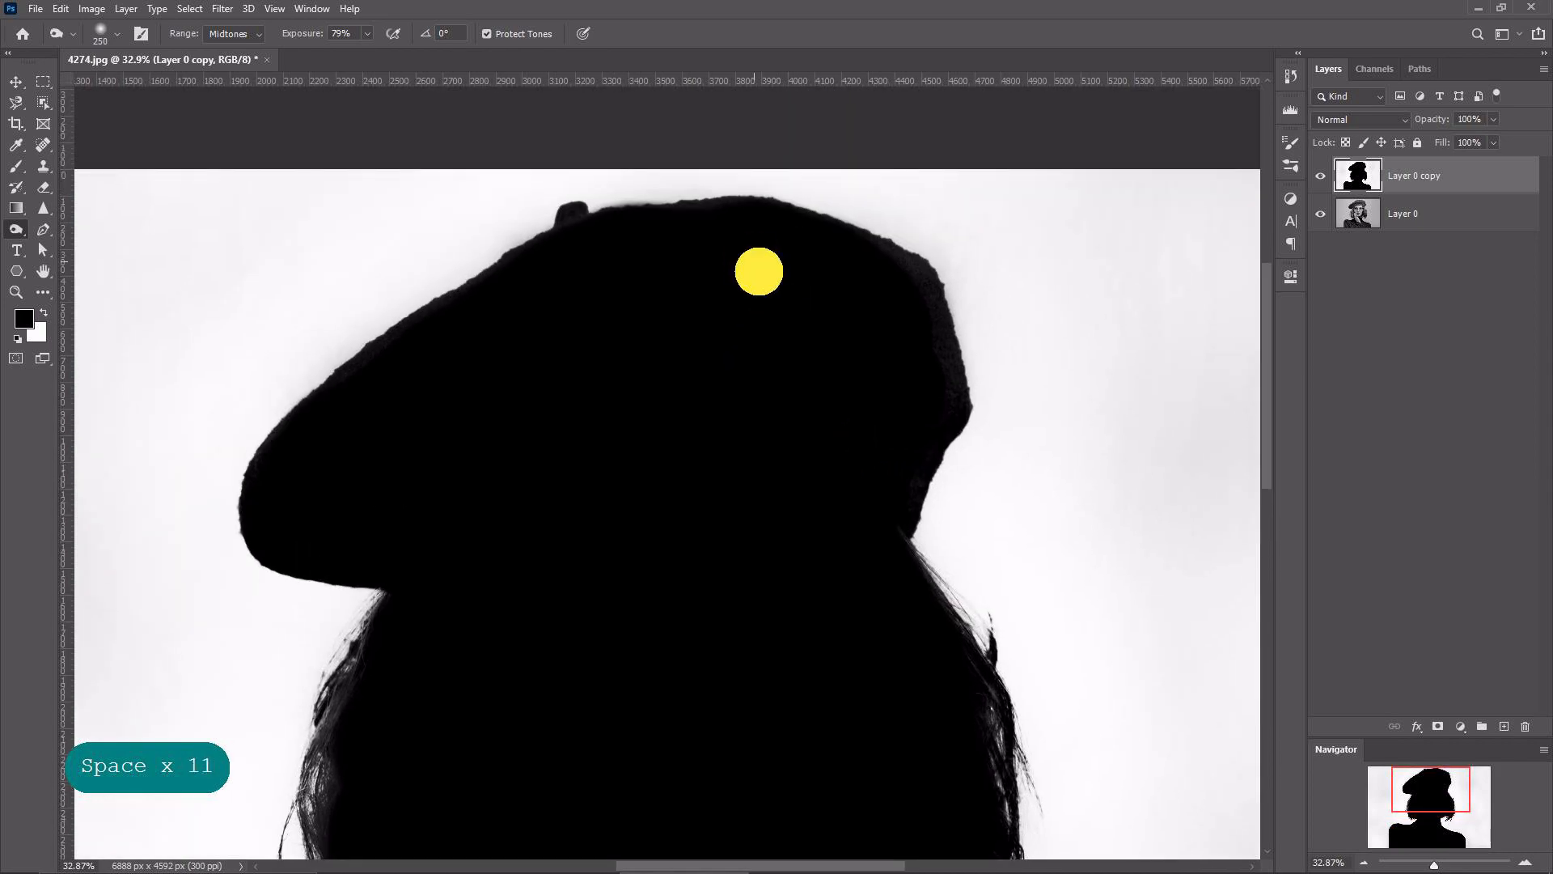
left_click(909, 288, "ctrl")
mouse_move(908, 271)
left_mouse_down()
mouse_move(946, 304)
mouse_move(974, 392)
left_mouse_up()
mouse_move(484, 275)
left_mouse_down()
mouse_move(317, 379)
mouse_move(574, 299)
mouse_move(590, 263)
mouse_move(348, 269)
left_mouse_up()
Switch to the Dodge tool with a smaller brush, lighten the background along the beret's top edge, and return to the Move tool.
left_click_drag(17, 232, 73, 225)
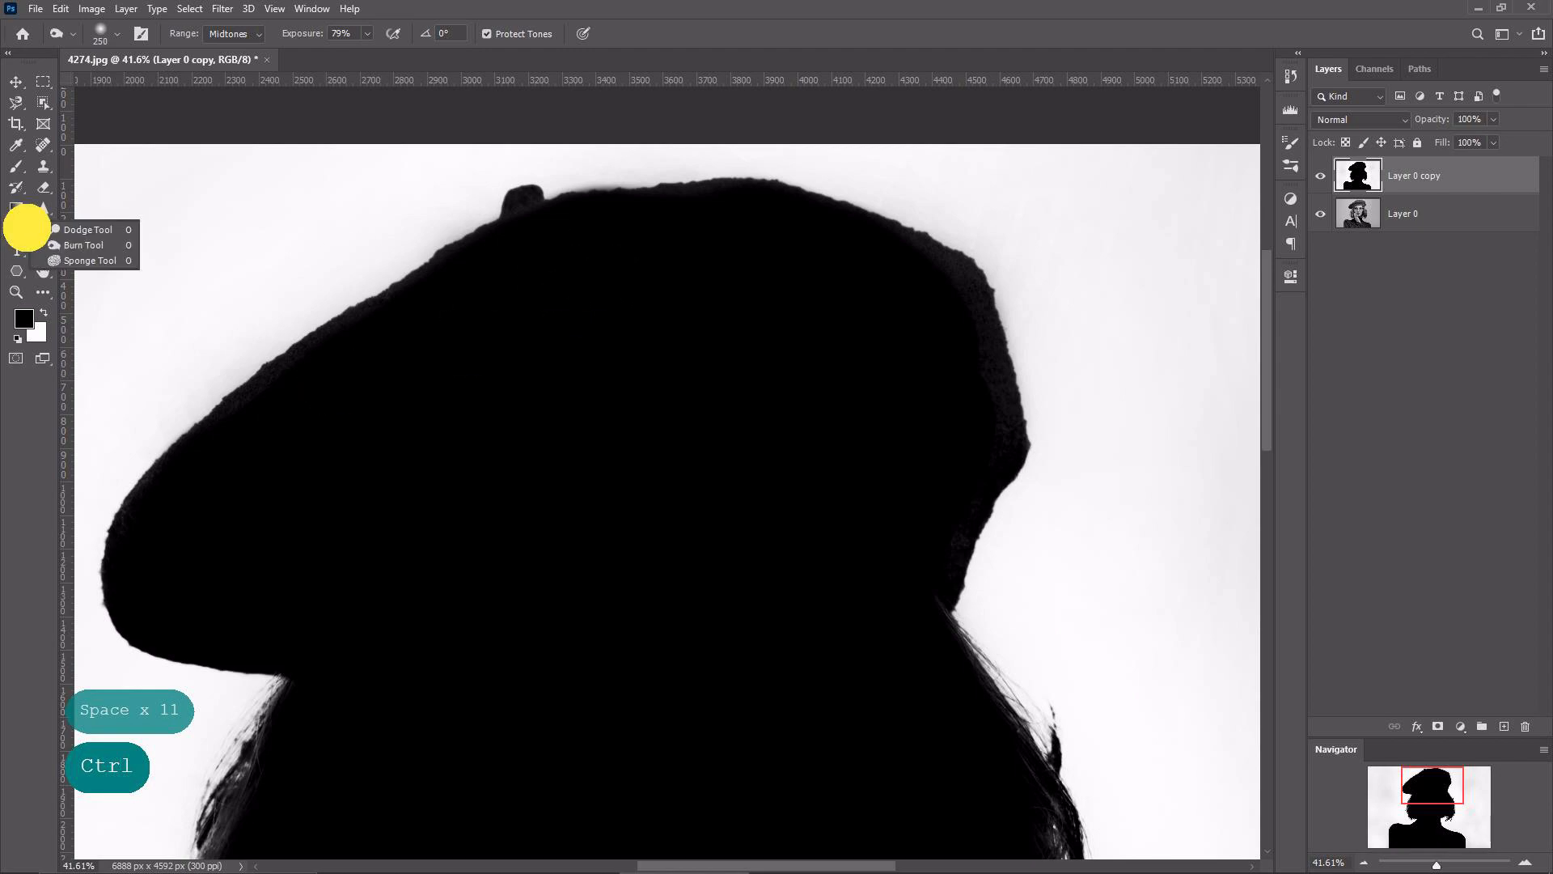
key("bracketleft")
key("bracketleft")
key("bracketleft")
key("bracketleft")
key("bracketleft")
key("bracketleft")
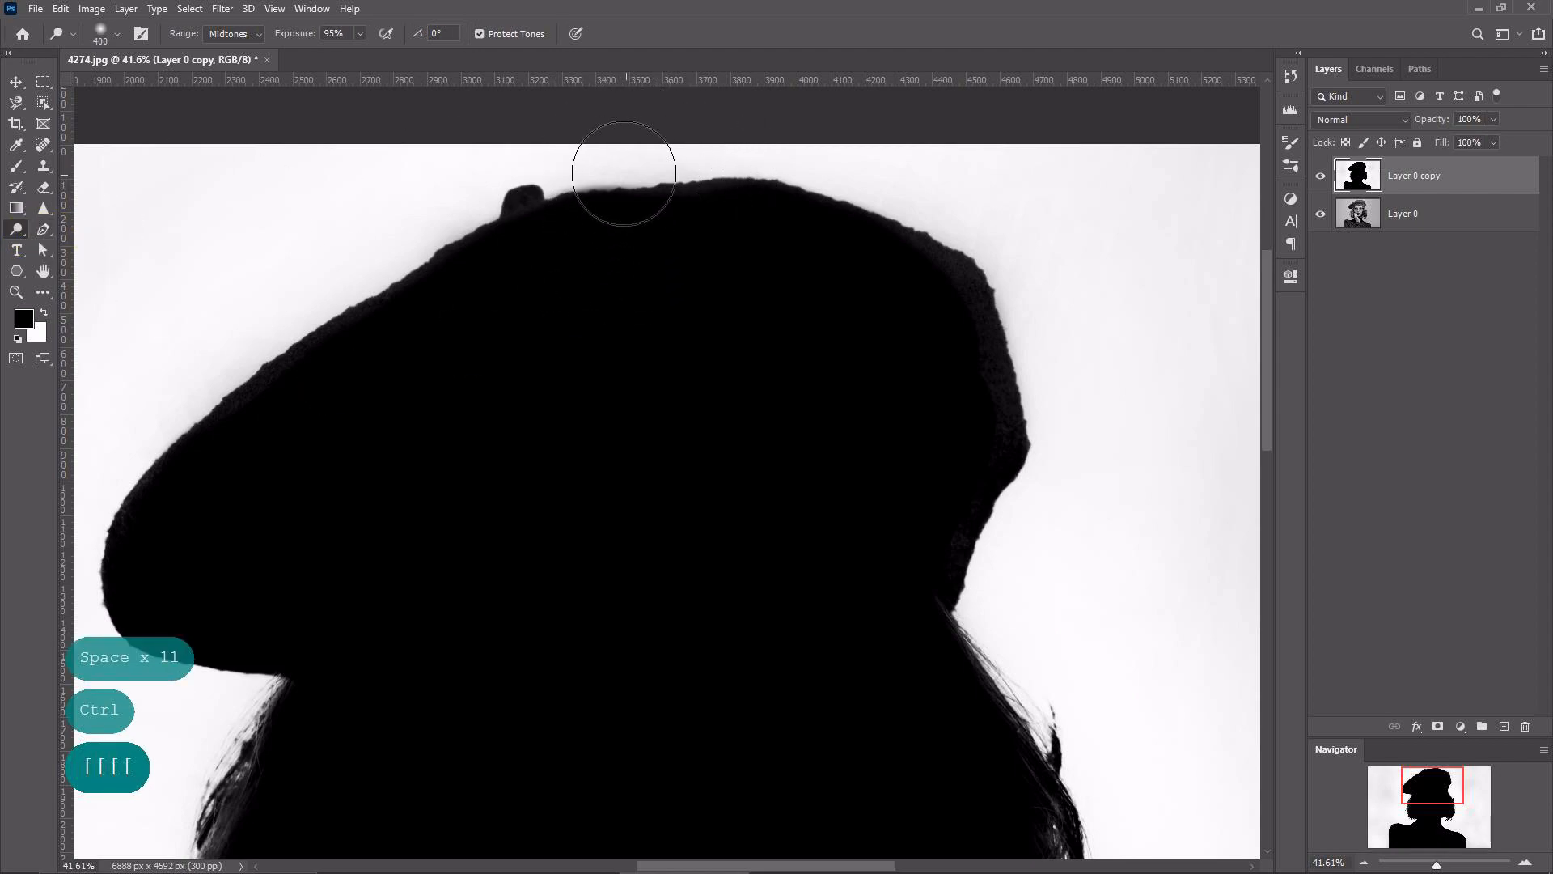
mouse_move(617, 167)
left_mouse_down()
mouse_move(577, 168)
mouse_move(670, 169)
mouse_move(547, 185)
mouse_move(916, 170)
mouse_move(768, 186)
mouse_move(990, 289)
mouse_move(1061, 470)
mouse_move(1004, 541)
mouse_move(806, 490)
mouse_move(763, 496)
left_mouse_up()
key("v")
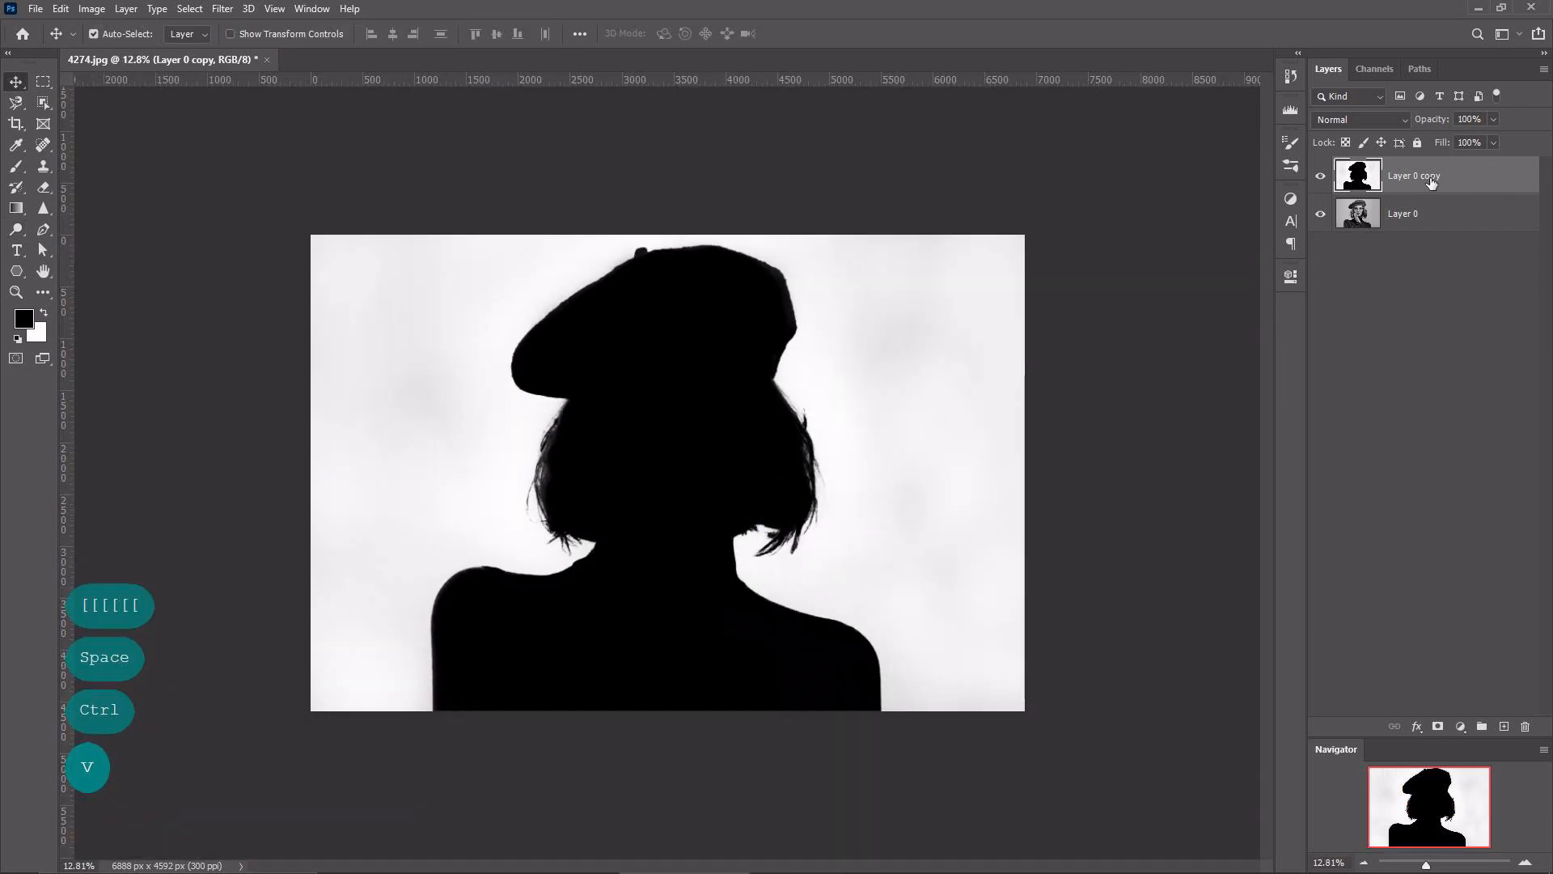
Apply Curves to Layer 0 copy with points at input 191, output 242 and input 54, output 23.
left_click(91, 8)
mouse_move(121, 50)
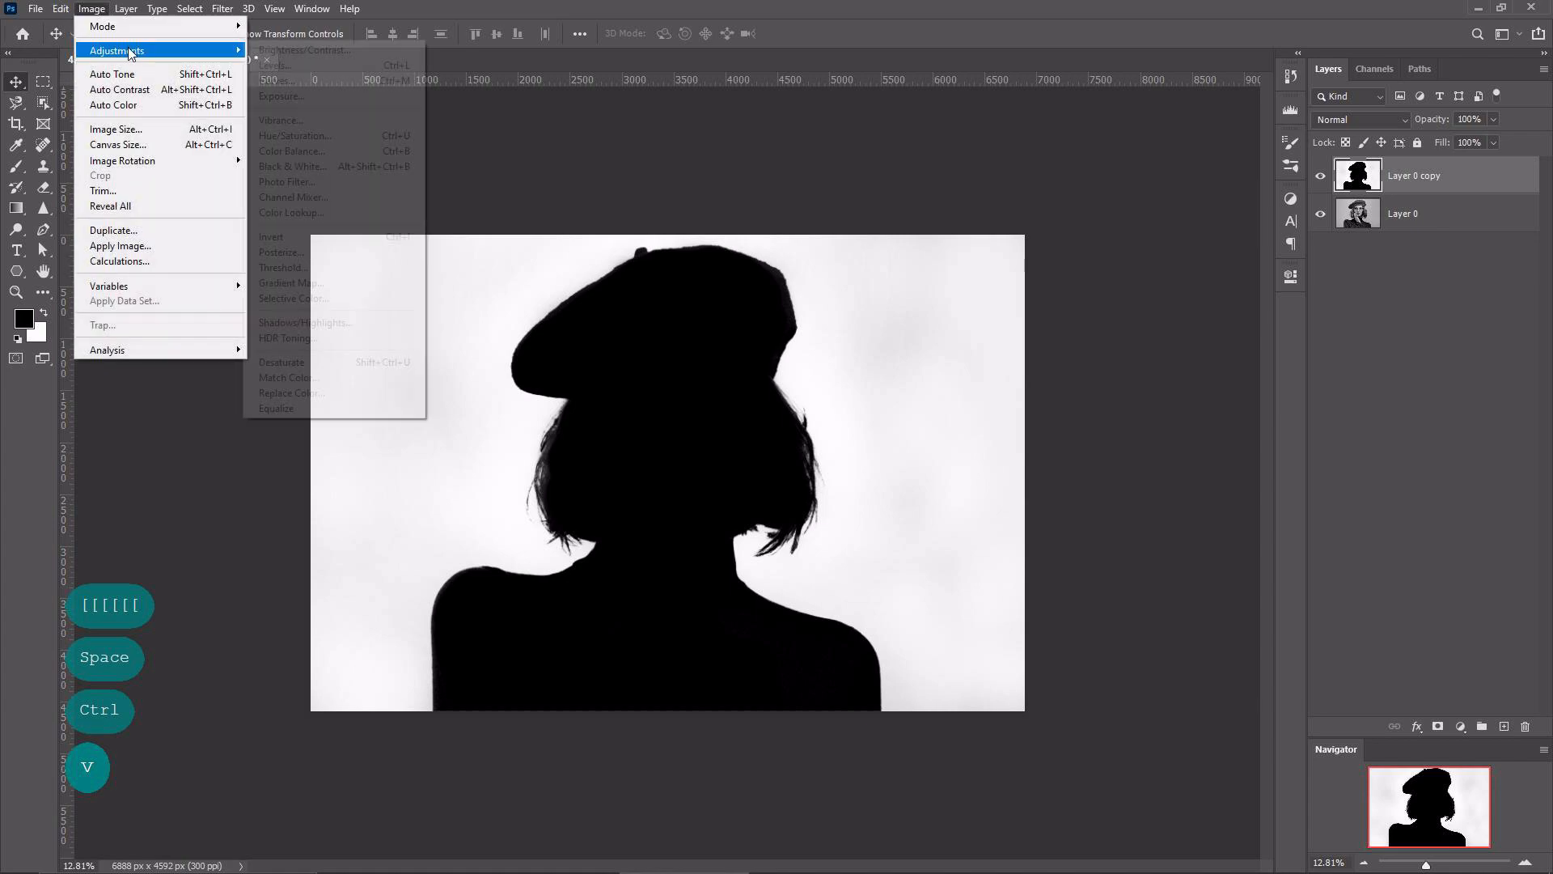
left_click(277, 80)
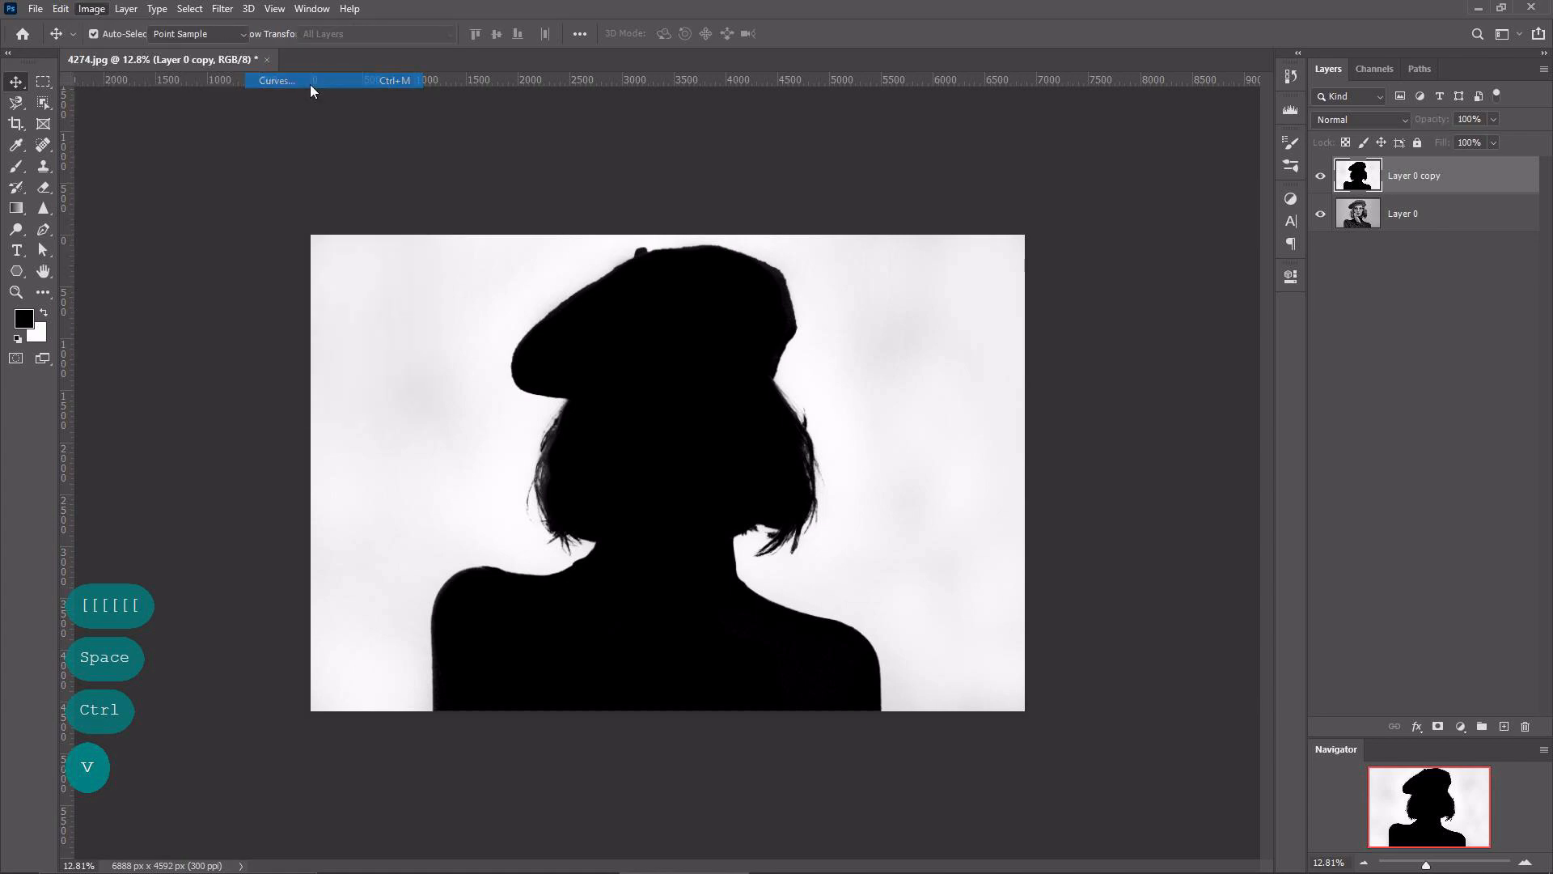
left_click_drag(1135, 340, 1130, 328)
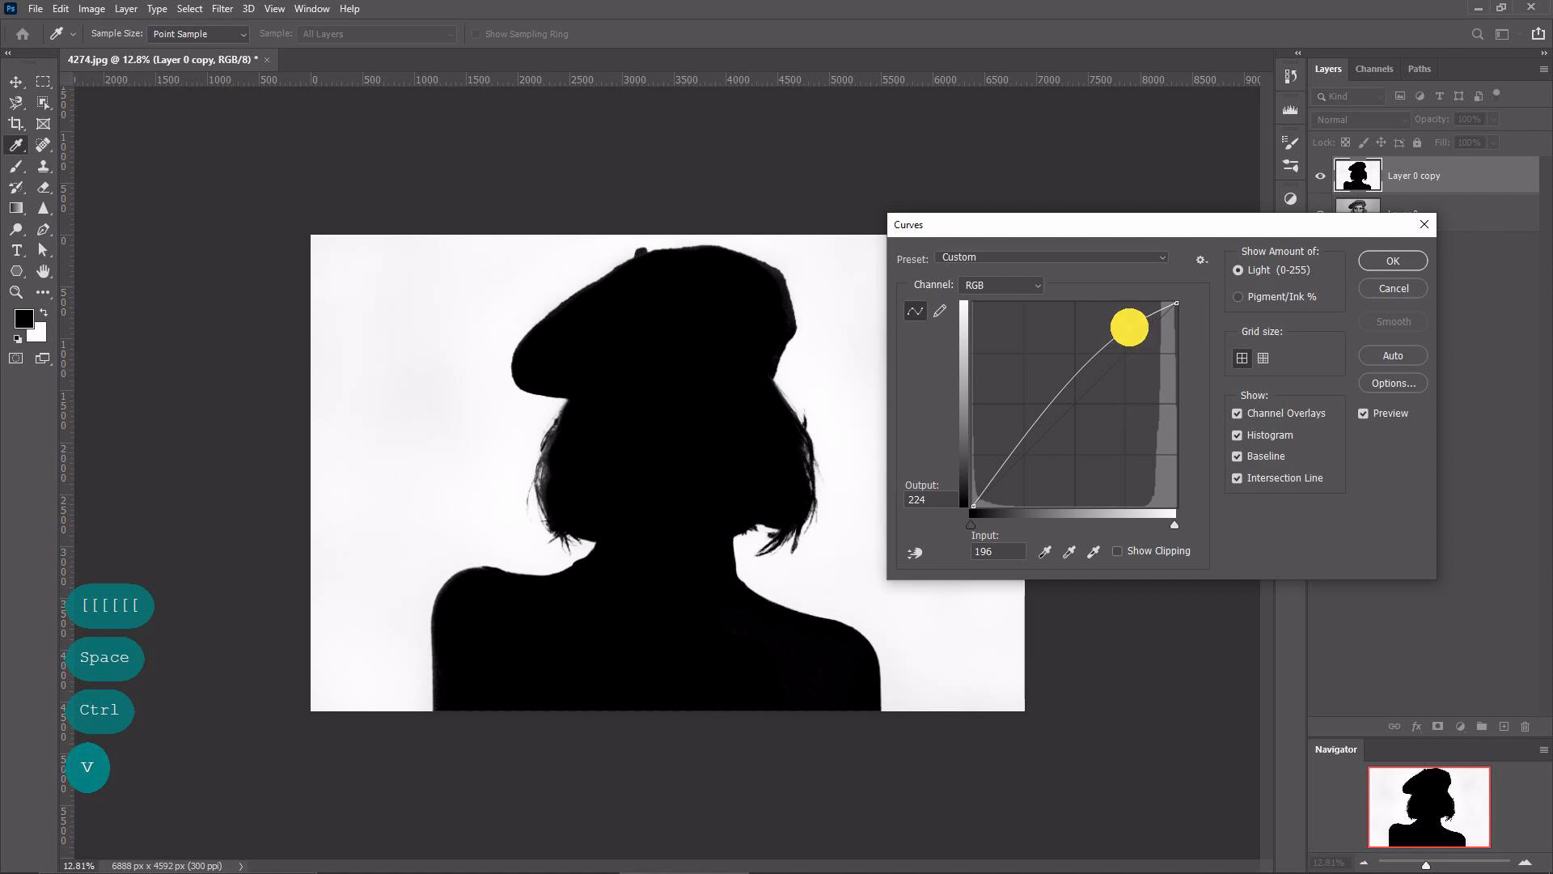
left_click_drag(1016, 450, 1016, 487)
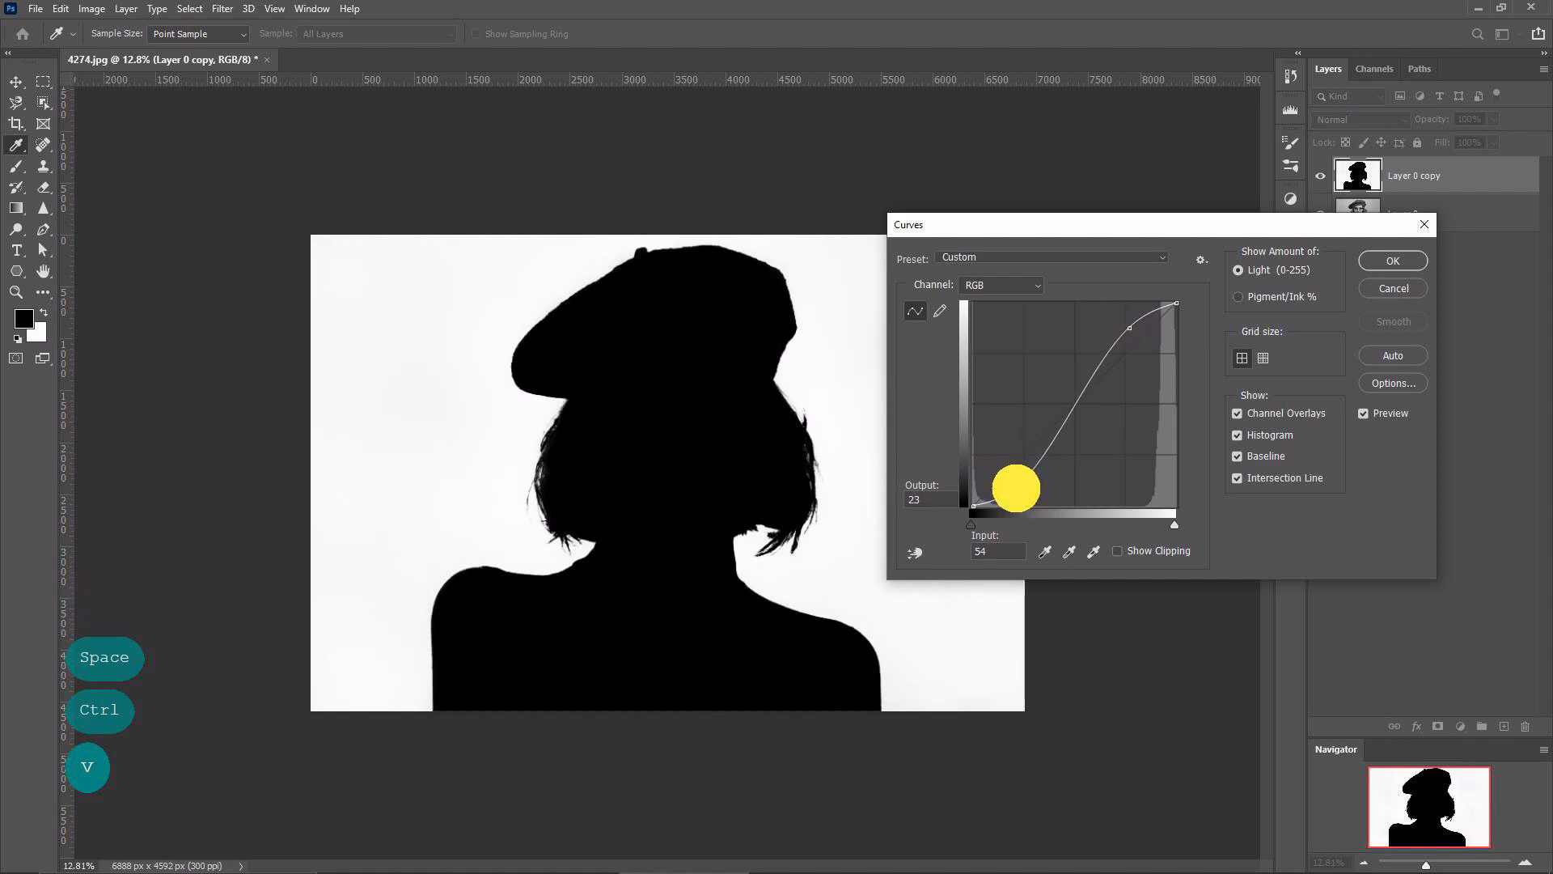
left_click_drag(1130, 328, 1126, 313)
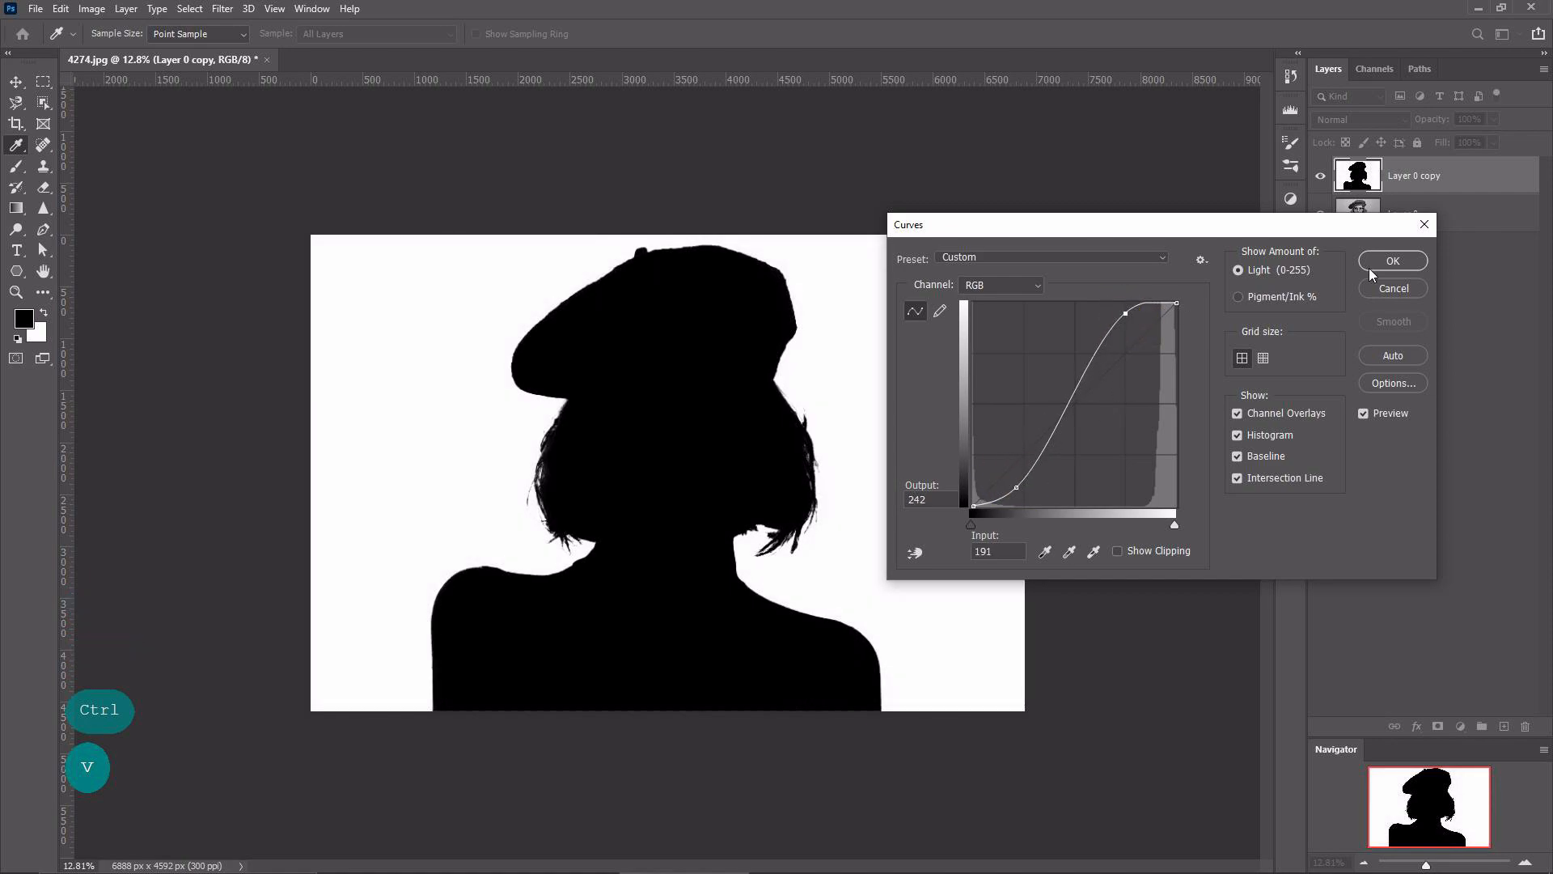
left_click(1394, 260)
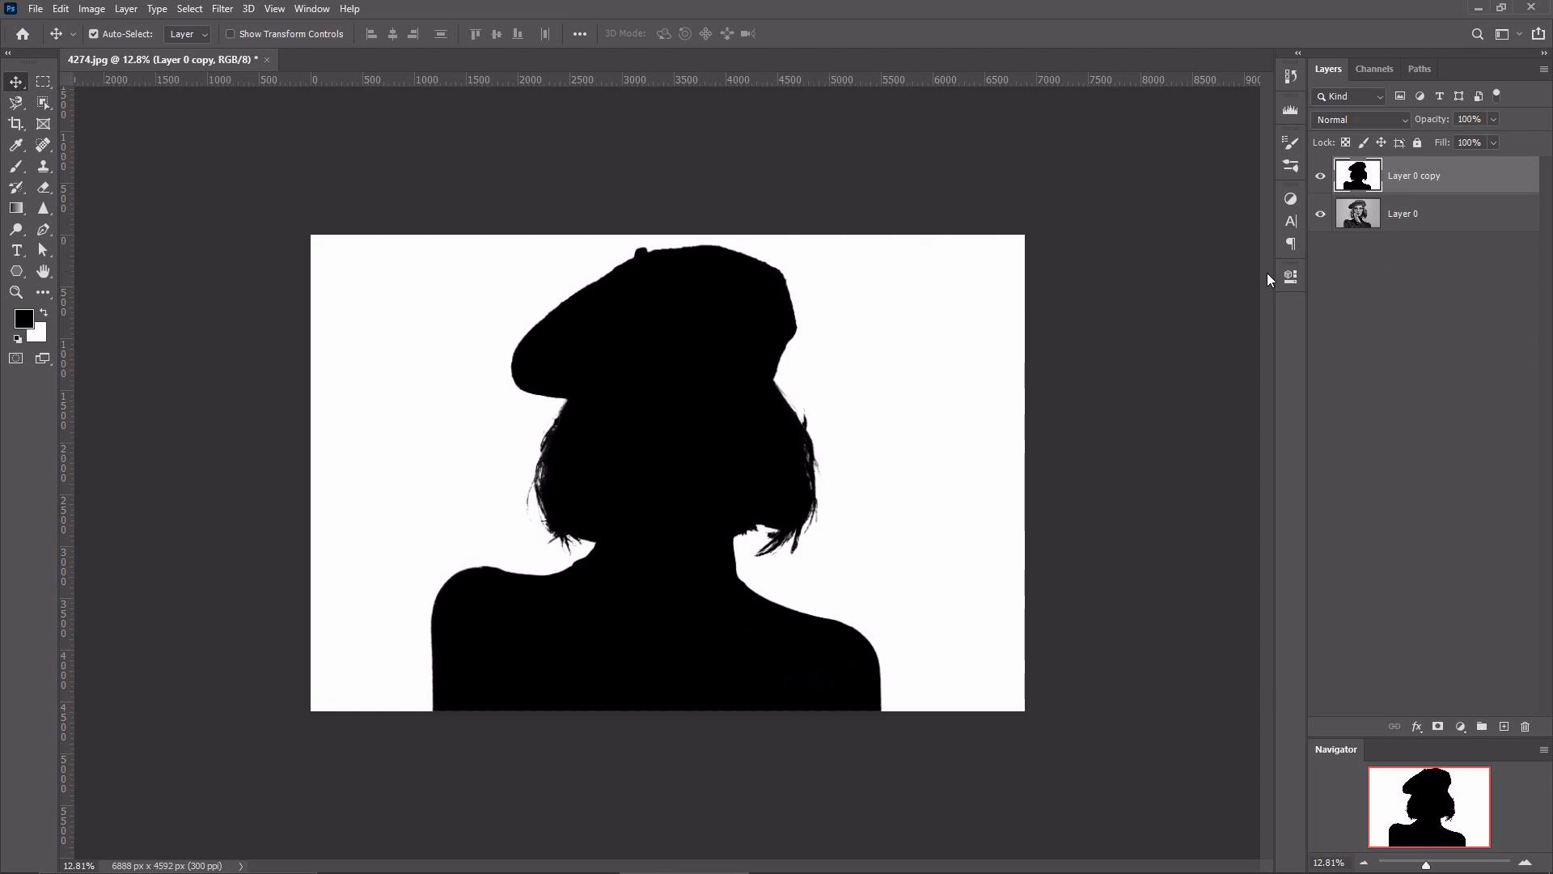
Hide Layer 0 copy and apply Curves to Layer 0 with points near input 182, output 224 and input 53, output 40.
left_click(1321, 176)
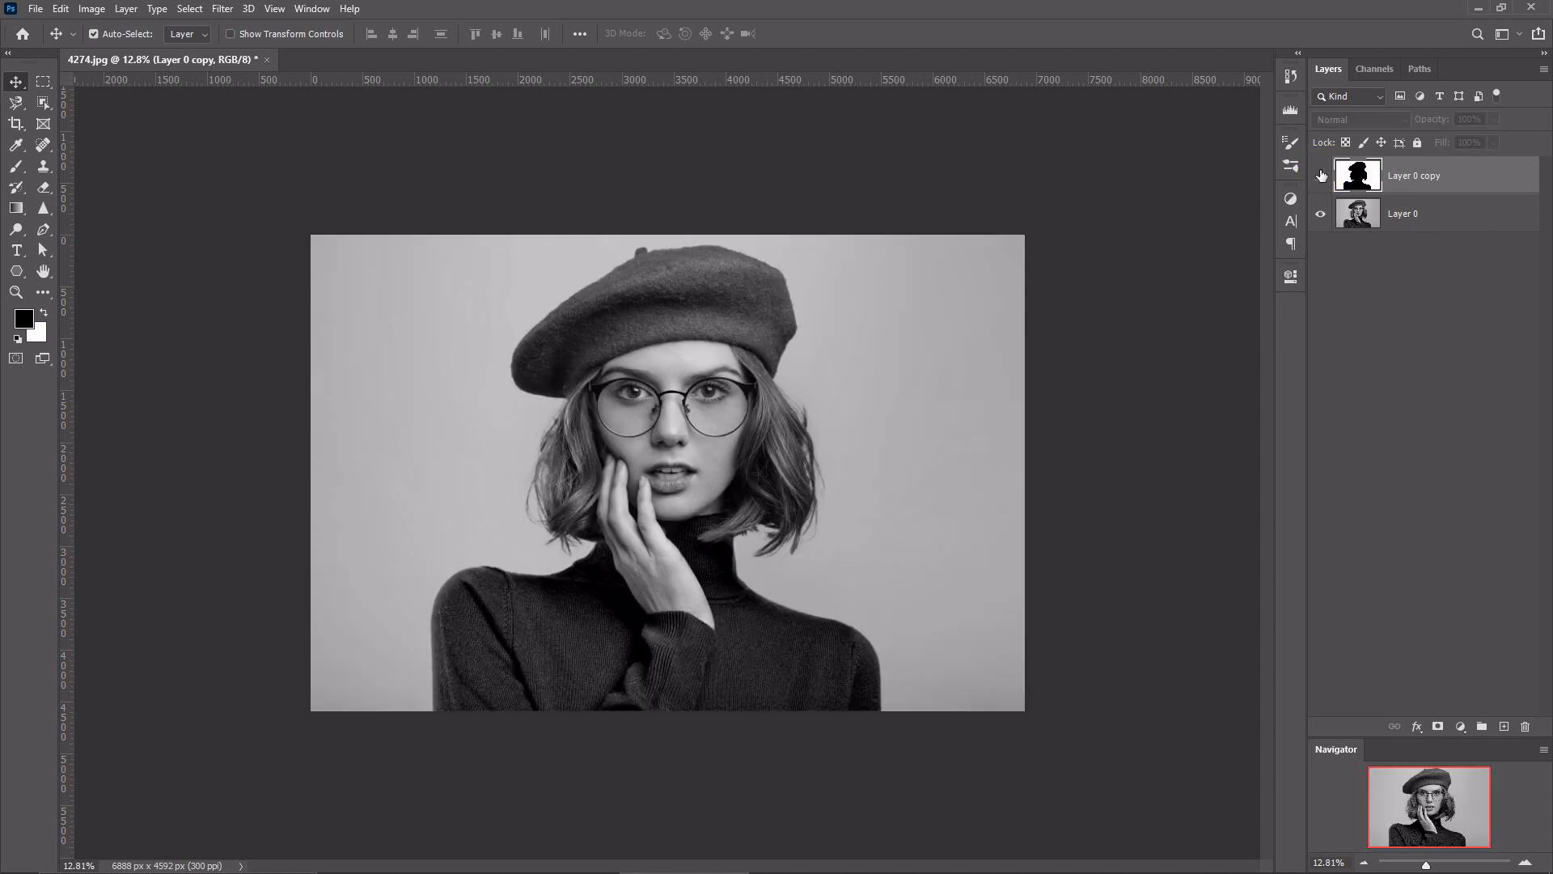
left_click(1417, 211)
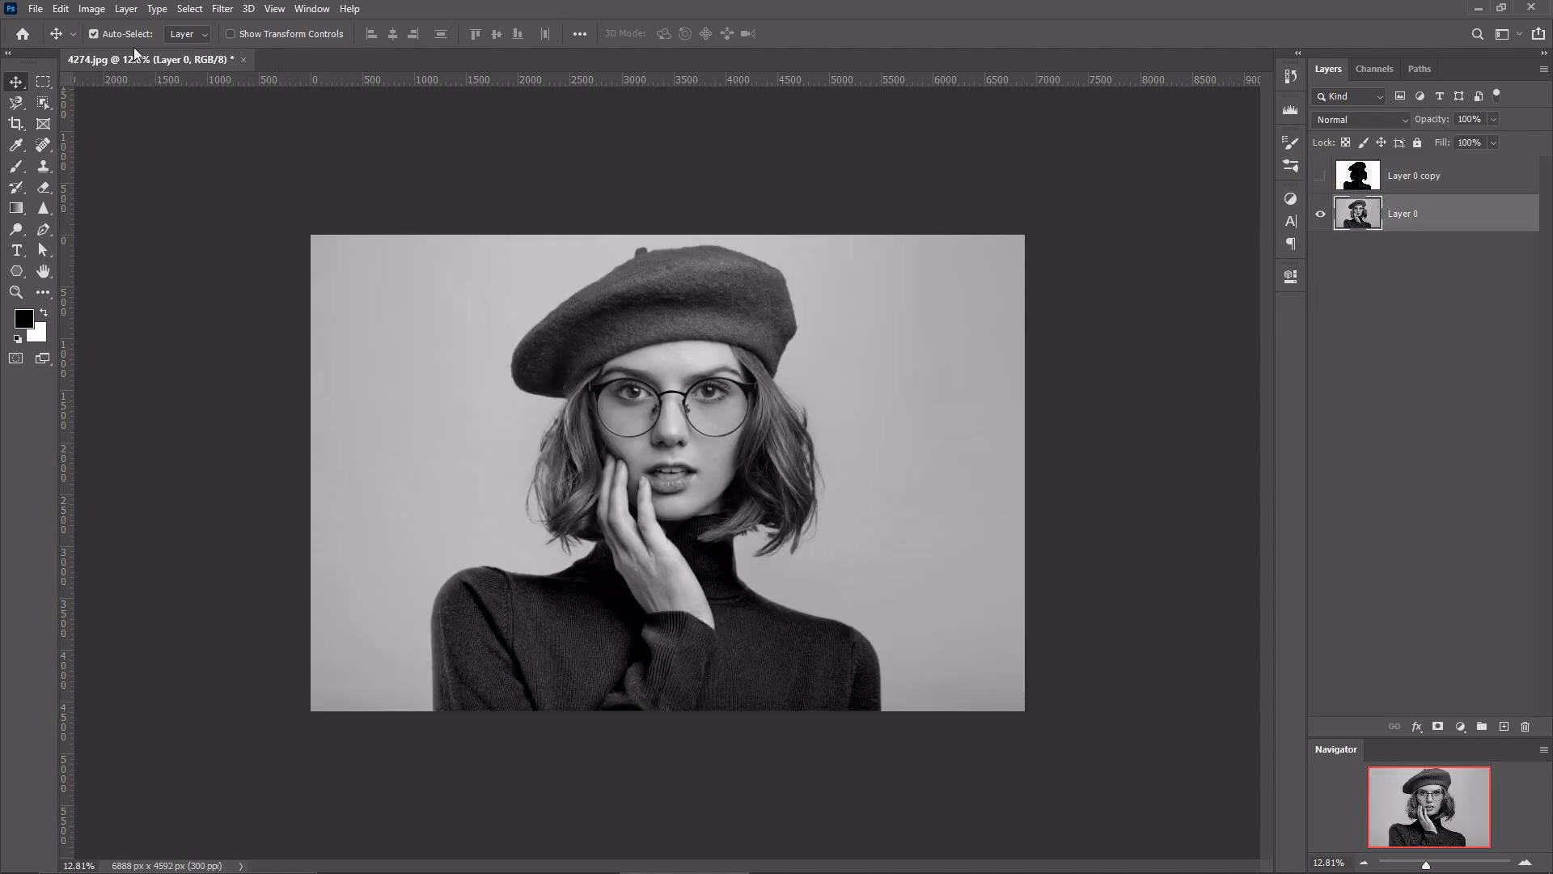
left_click(92, 9)
mouse_move(121, 51)
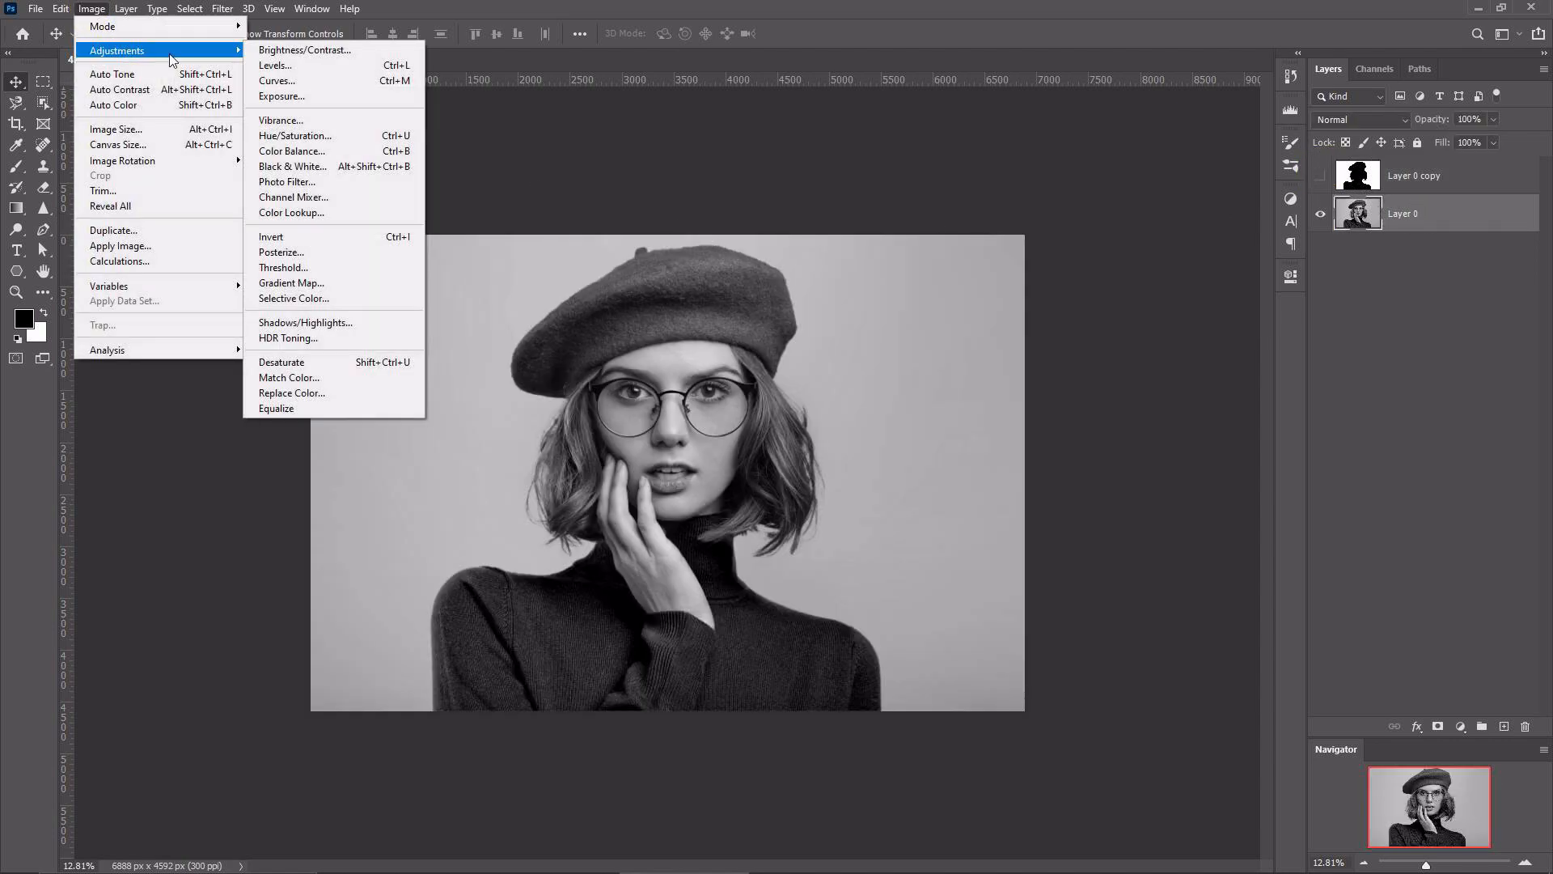
left_click(284, 80)
left_click_drag(1129, 345, 1125, 334)
left_click_drag(1014, 464, 1022, 476)
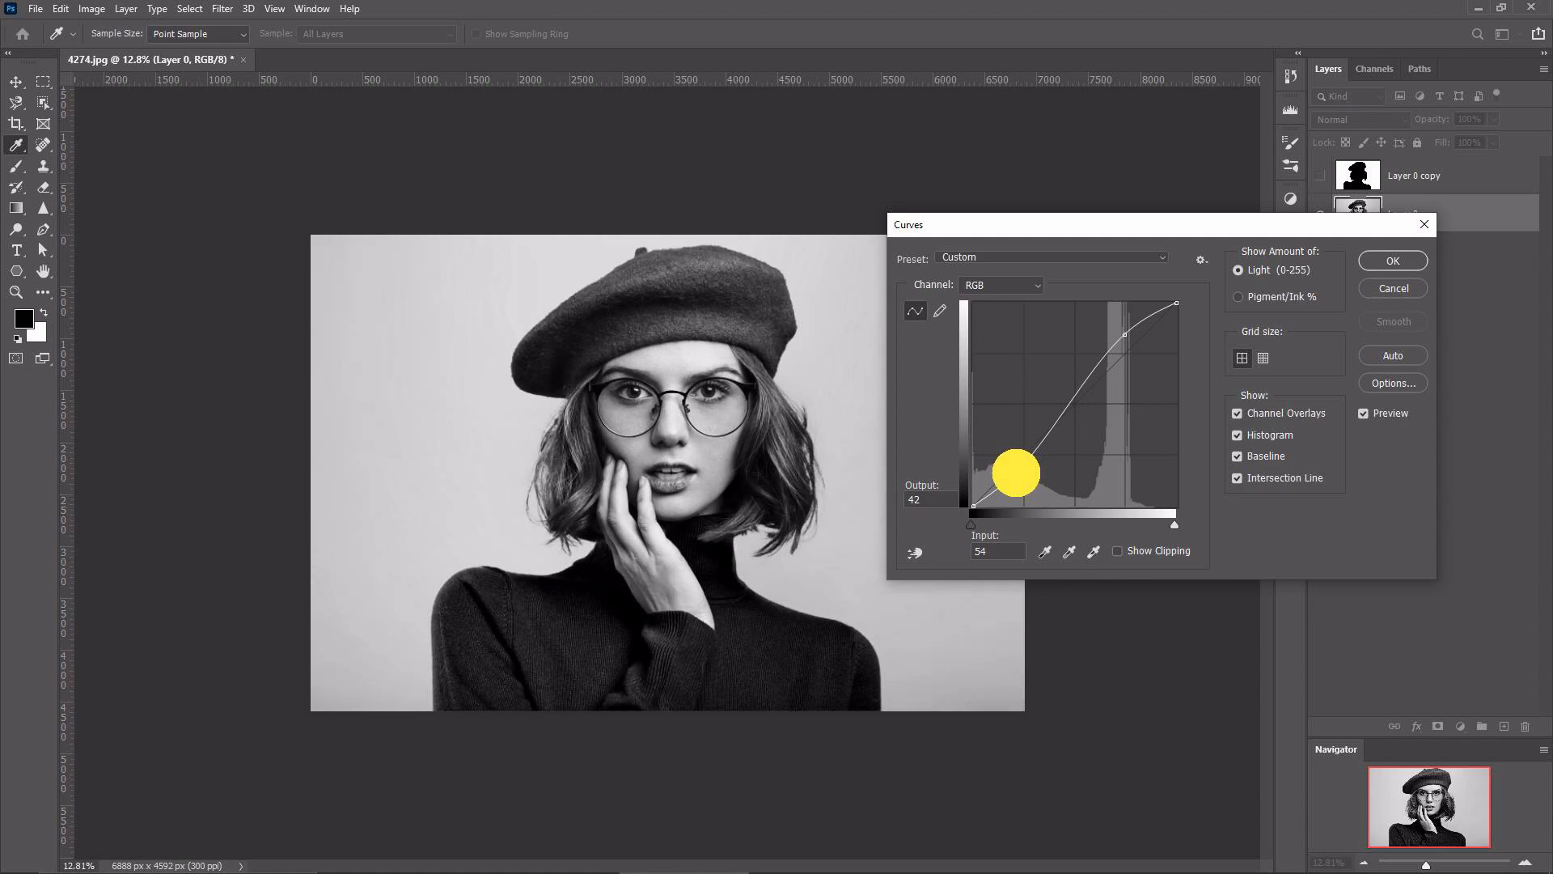
left_click_drag(1122, 334, 1115, 326)
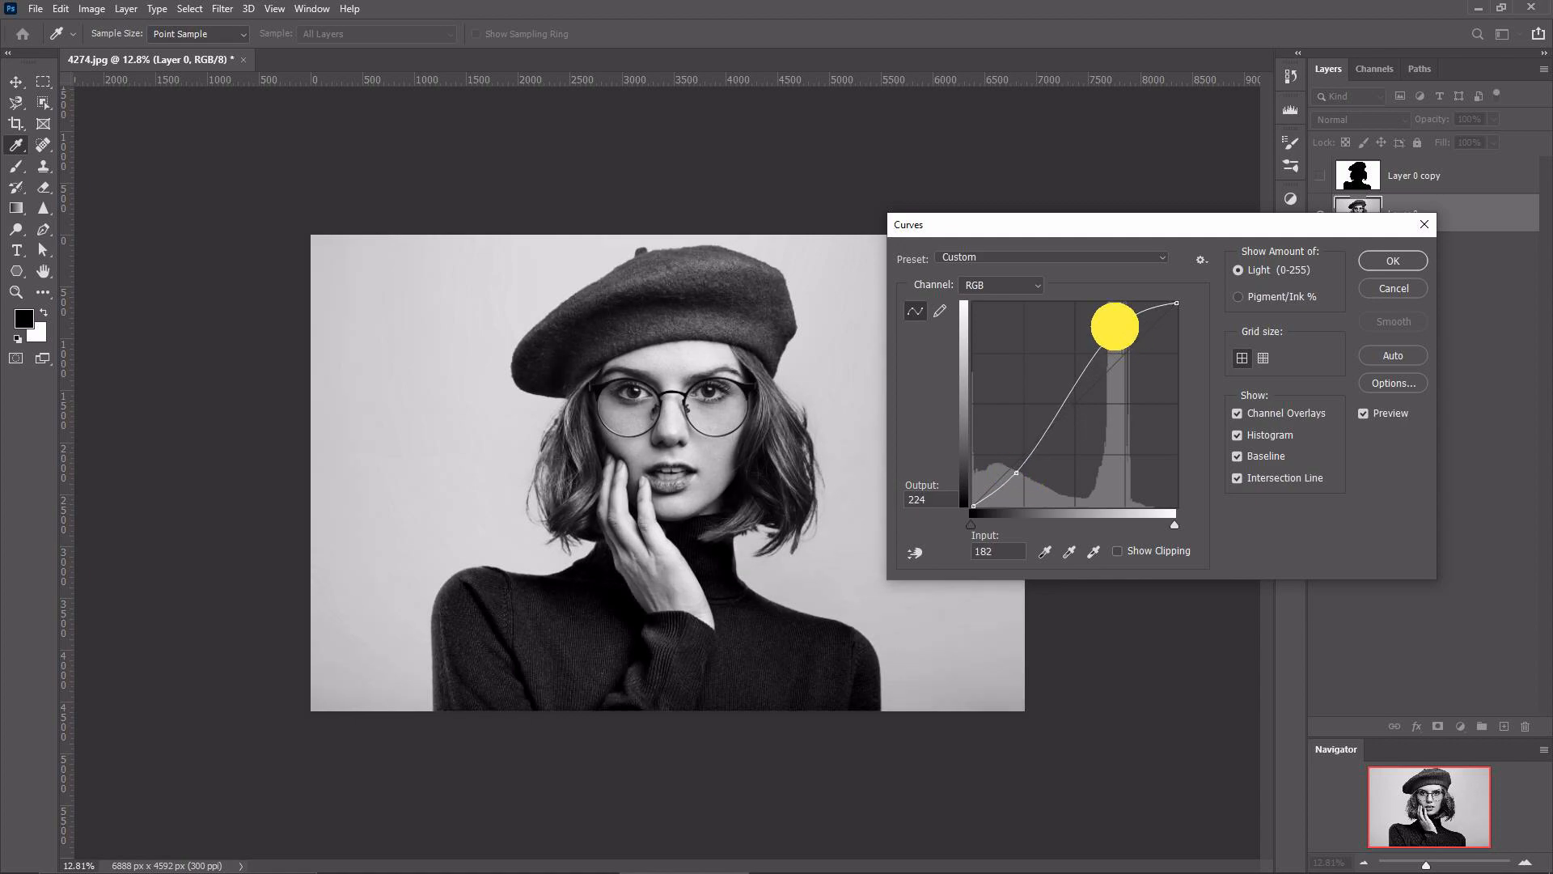
left_click(1018, 471)
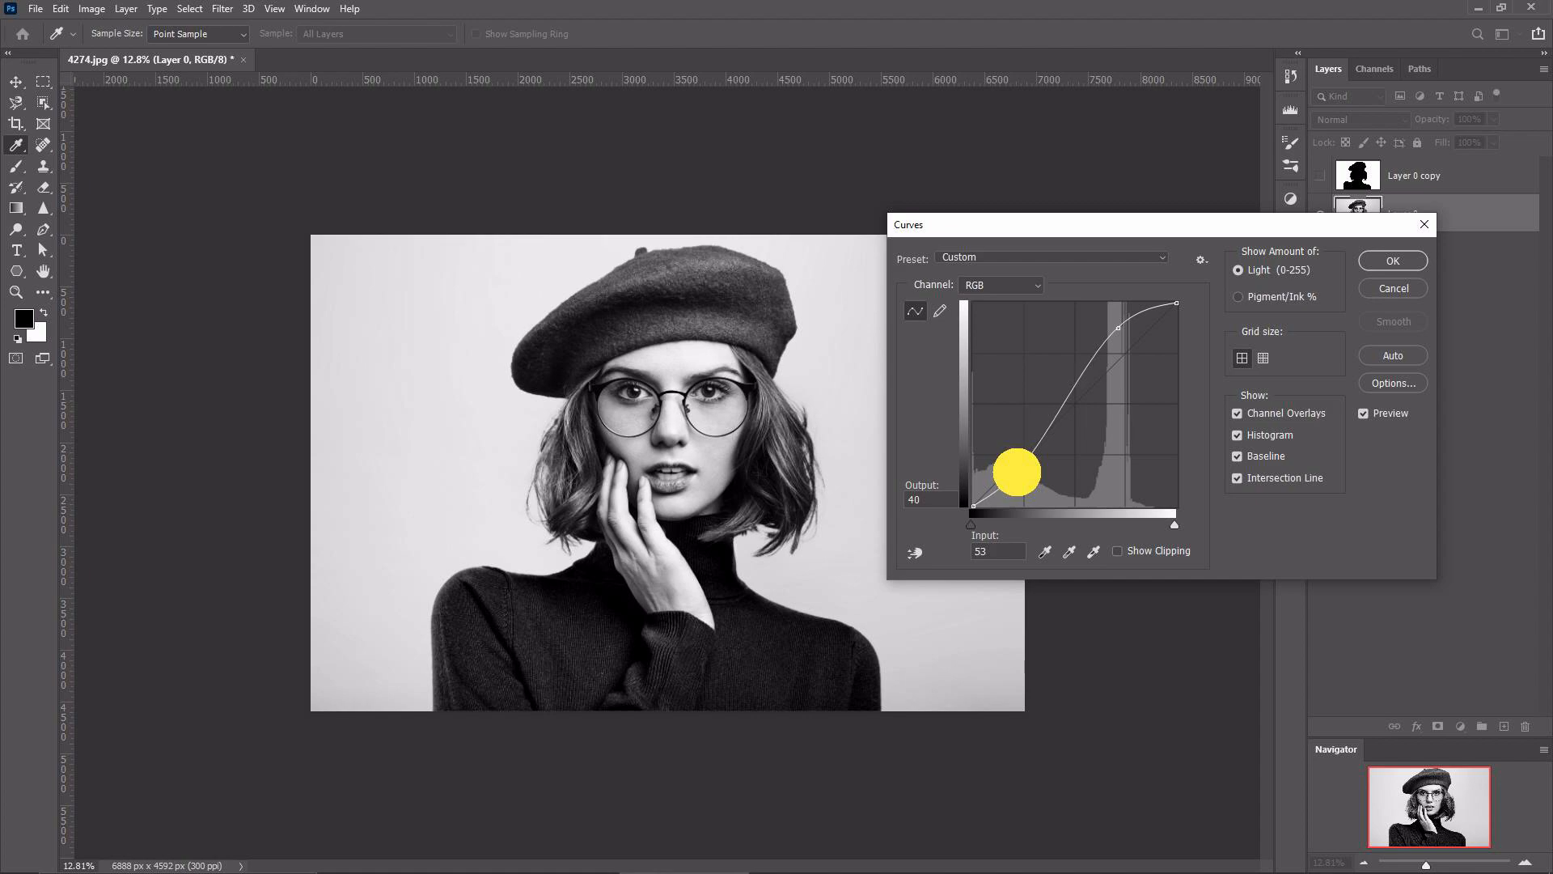
left_click(1368, 265)
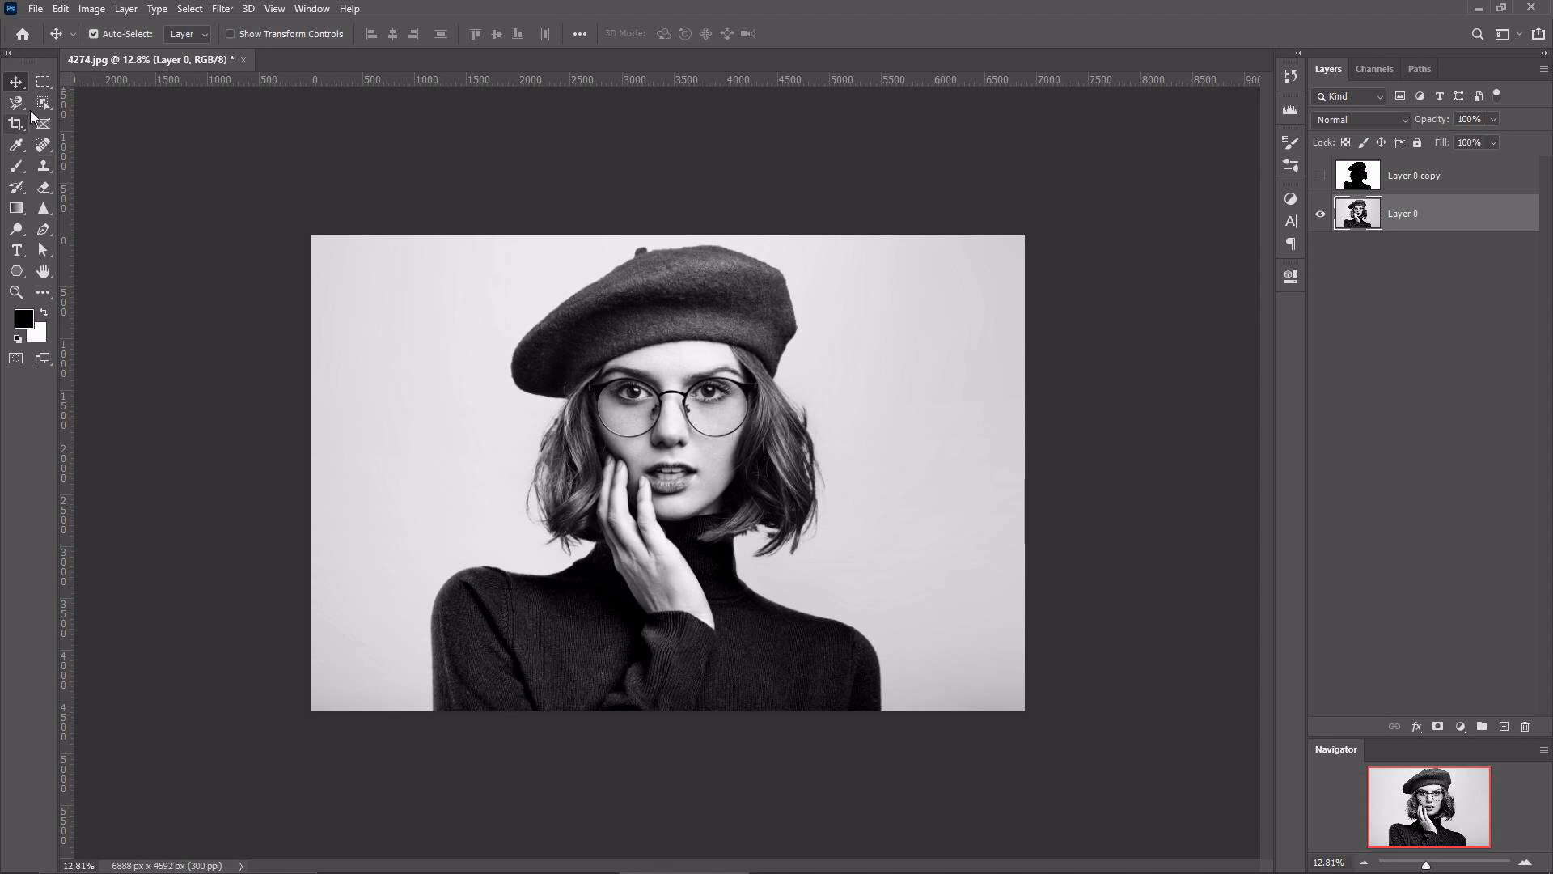
Select Layer 0's whole background with the Magic Wand at tolerance 25, adding both bottom corners to the selection.
left_click_drag(43, 103, 89, 139)
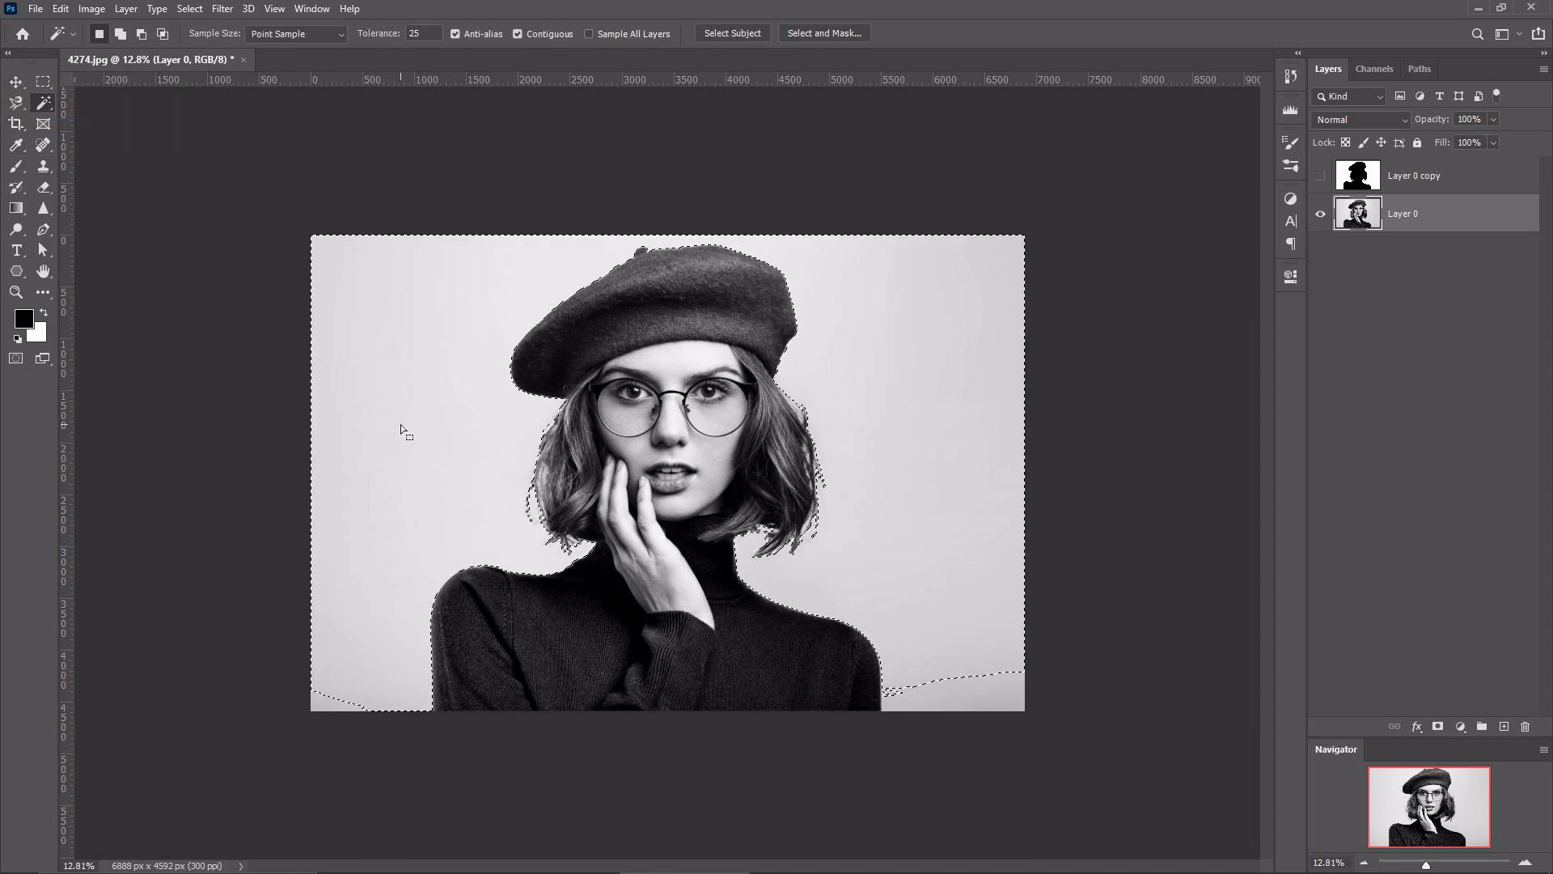
left_click(328, 704)
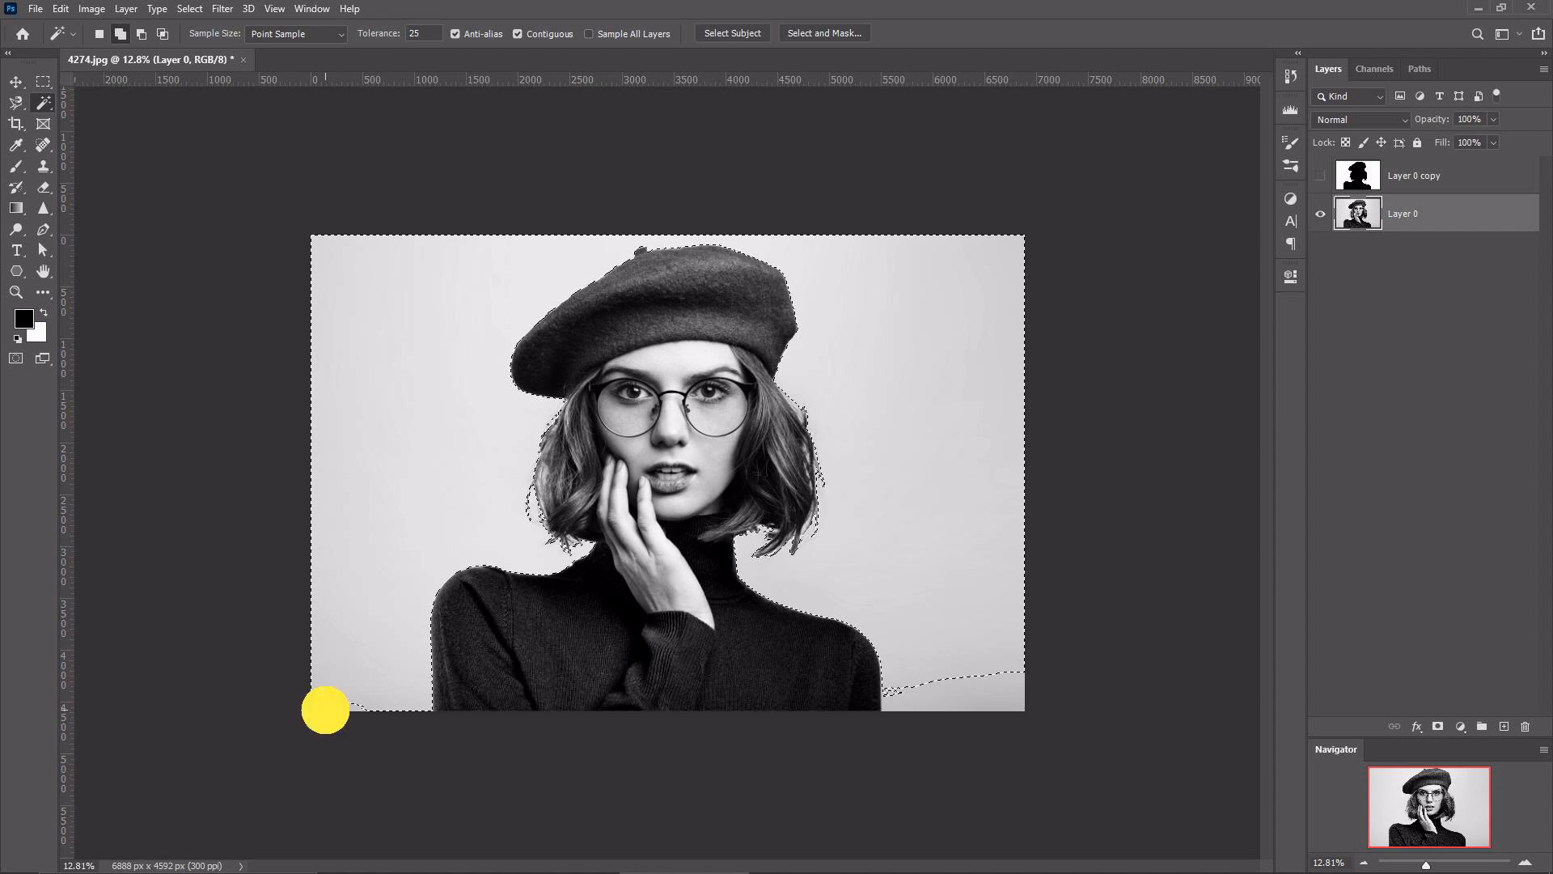
left_click(1003, 705)
Brighten Layer 0's selected background using Curves with a point near input 189, output 229, and deselect it.
left_click(95, 9)
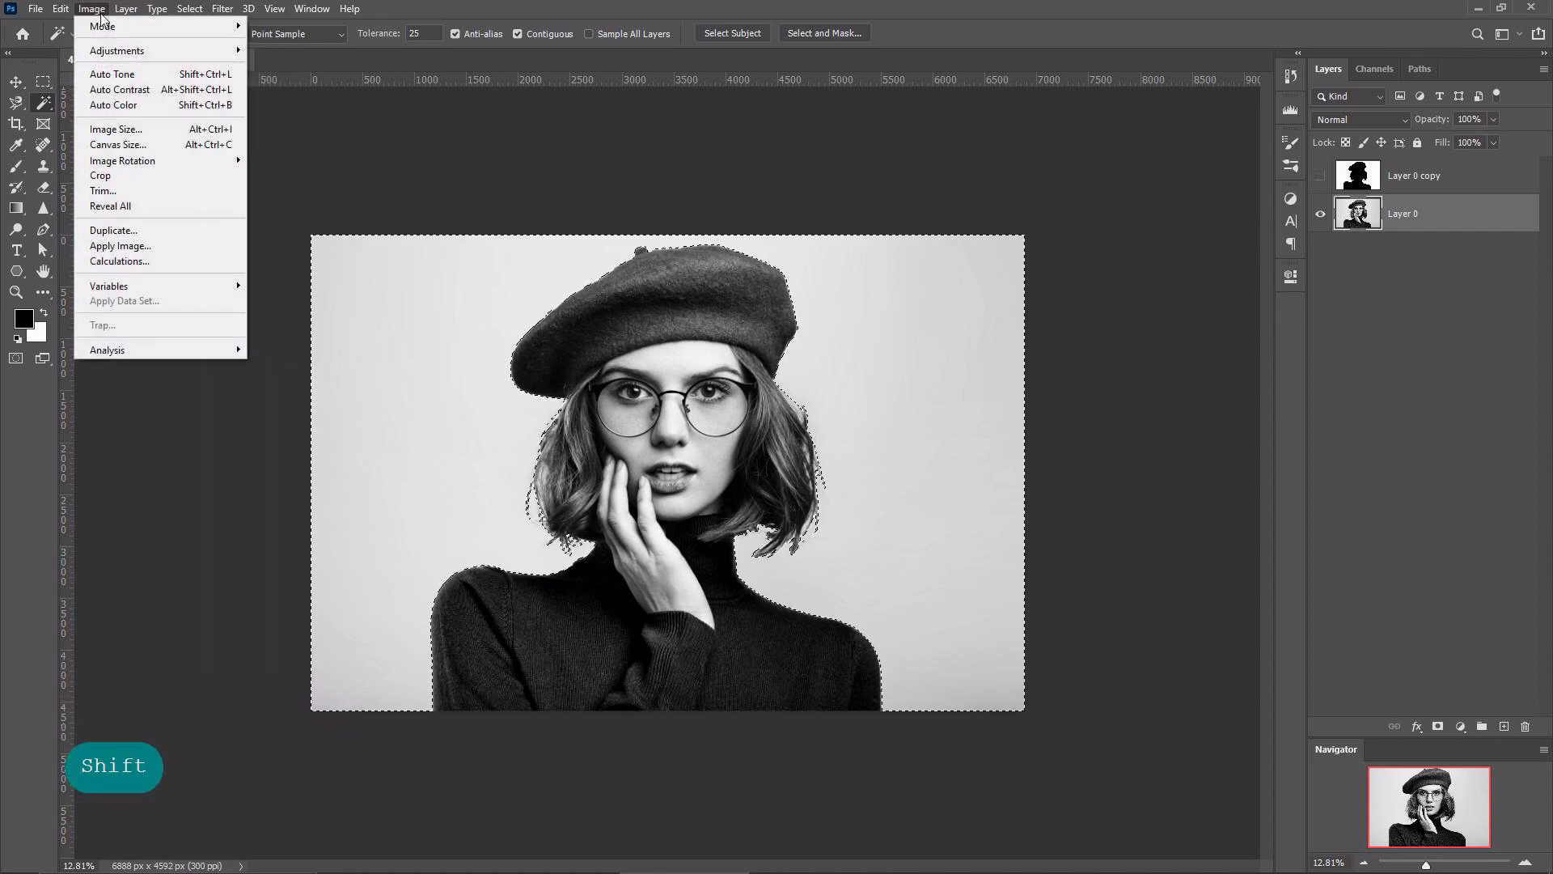
mouse_move(129, 56)
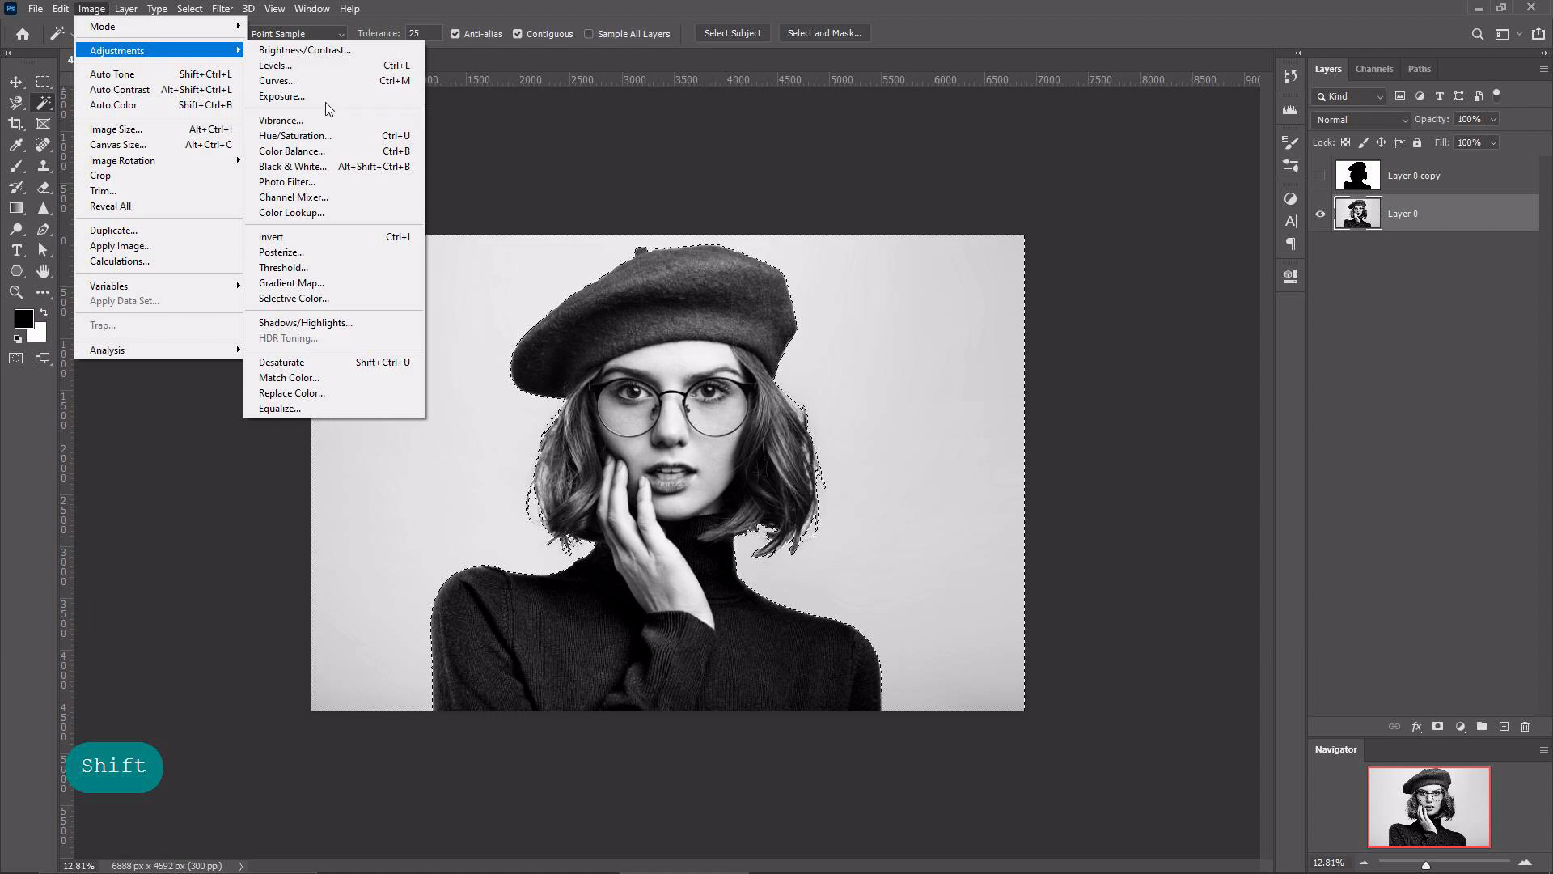
left_click(322, 81)
left_click_drag(1123, 356, 1125, 328)
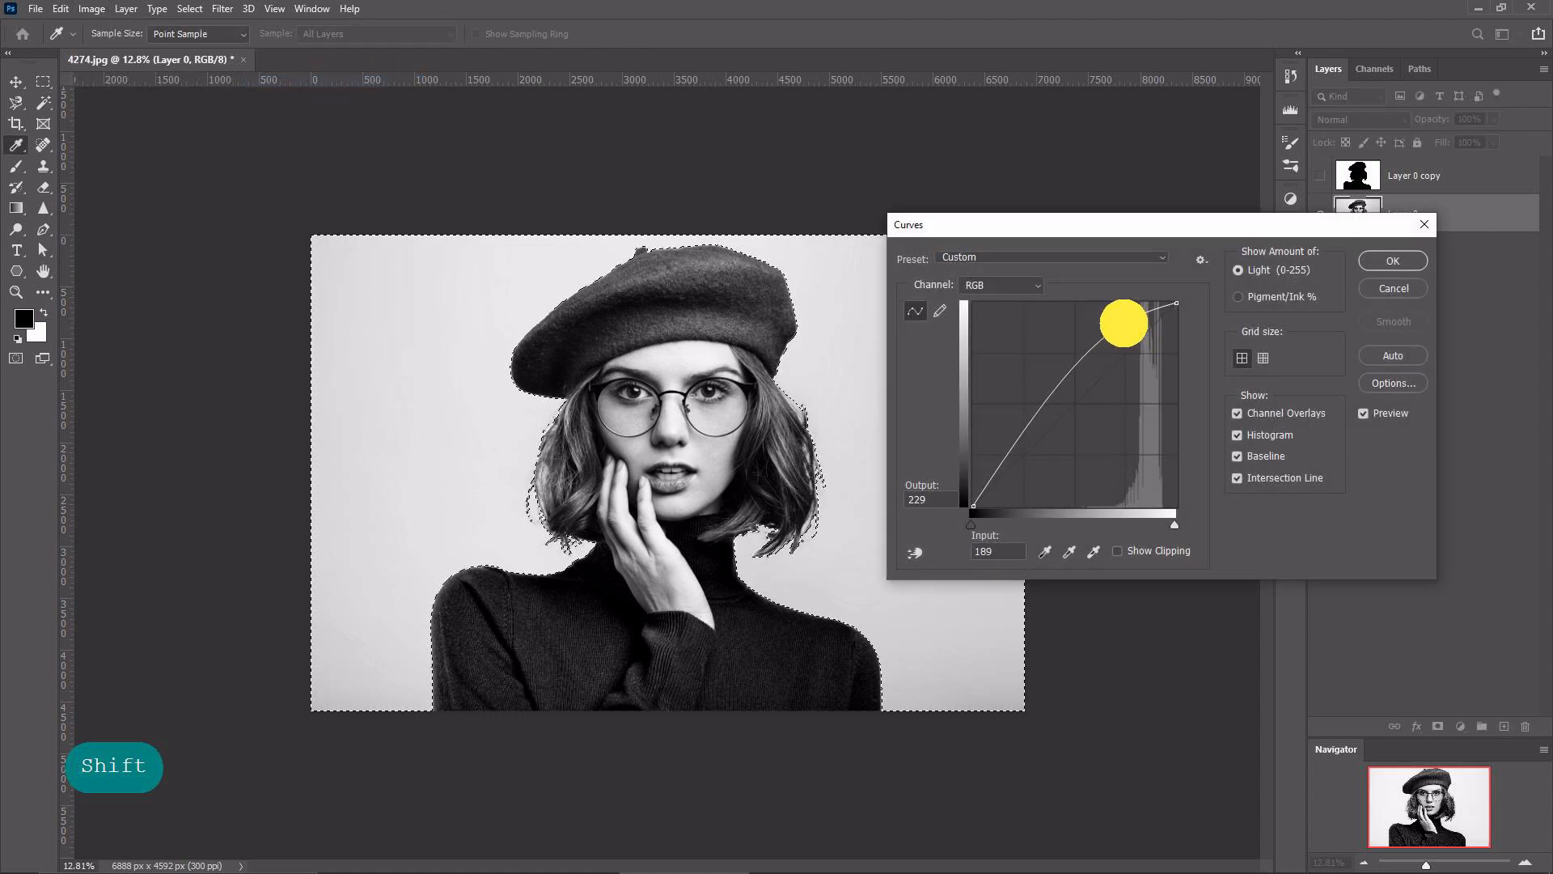
left_click(1392, 261)
left_click(190, 8)
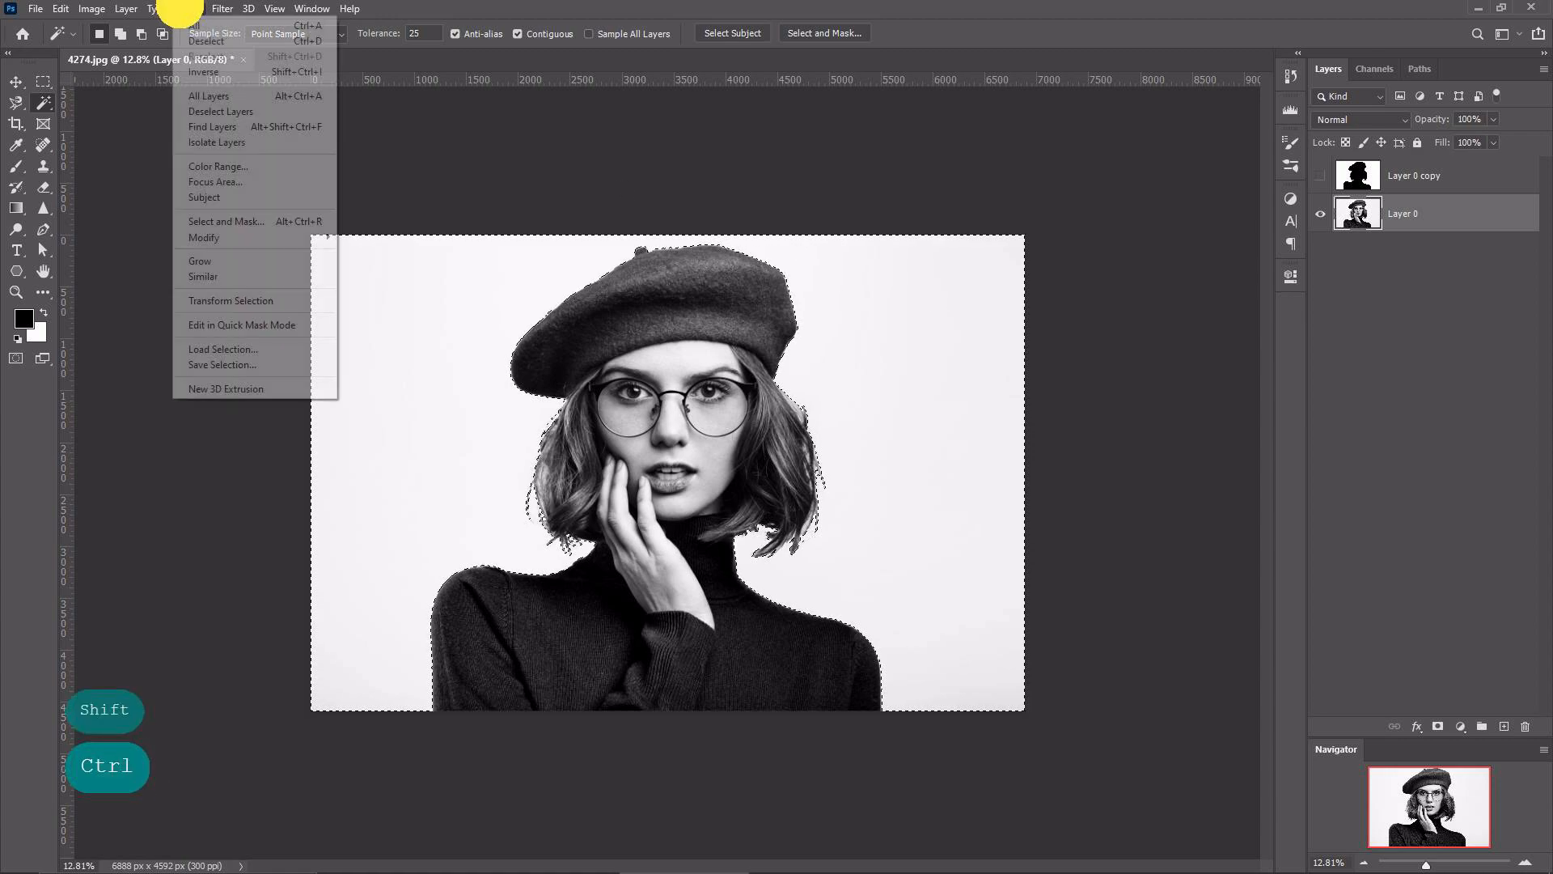
left_click(204, 40)
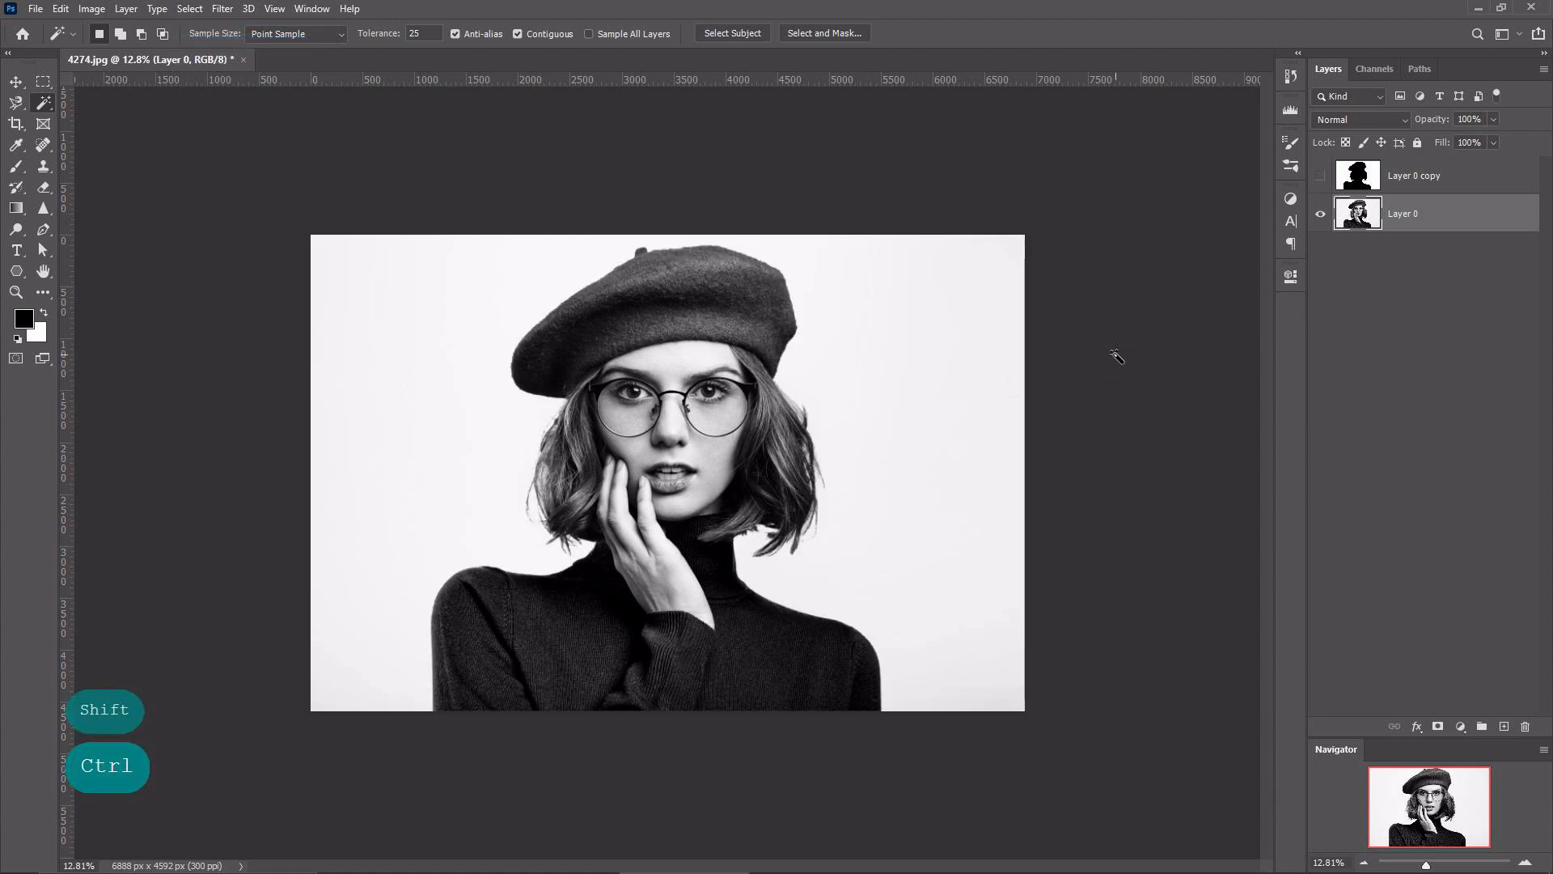
key("v")
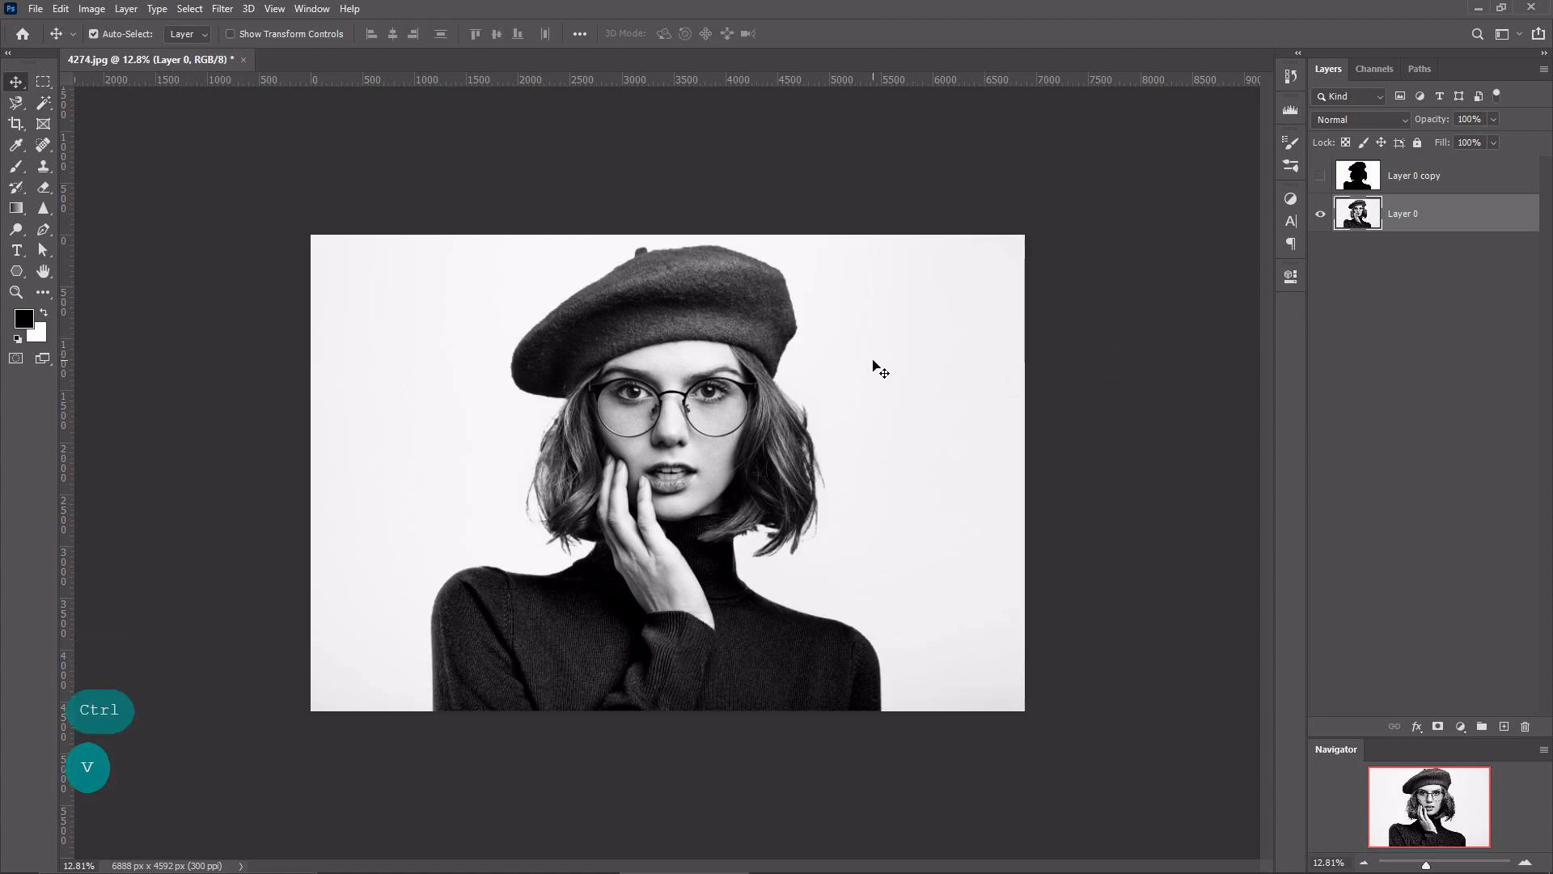
Show Layer 0 copy and set its blend mode to Multiply.
left_click(1321, 176)
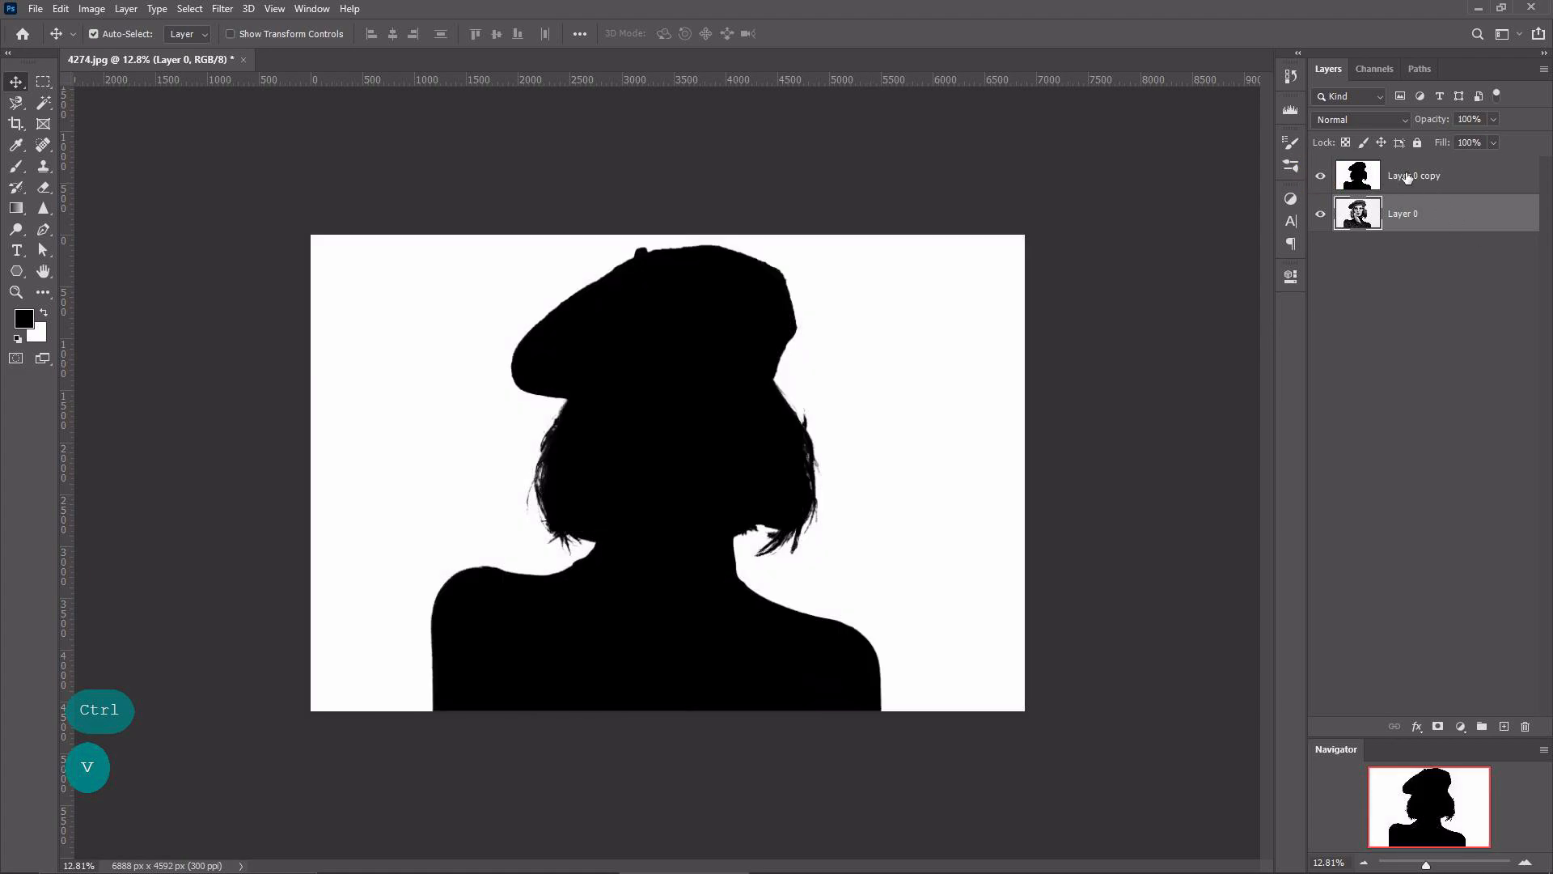
left_click(1407, 178)
left_click(1364, 118)
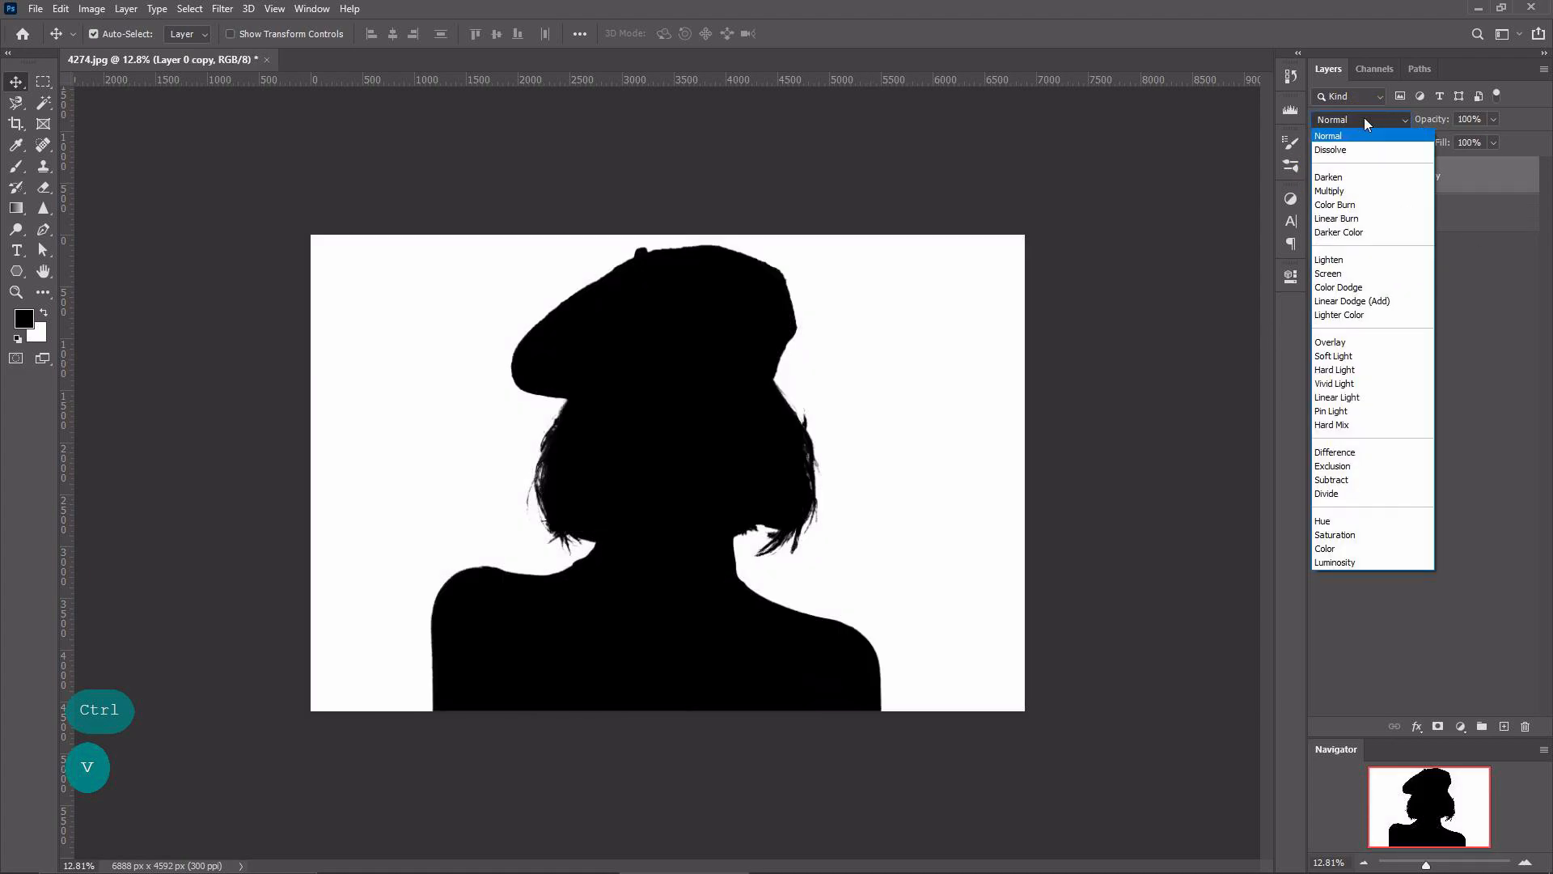
left_click(1370, 192)
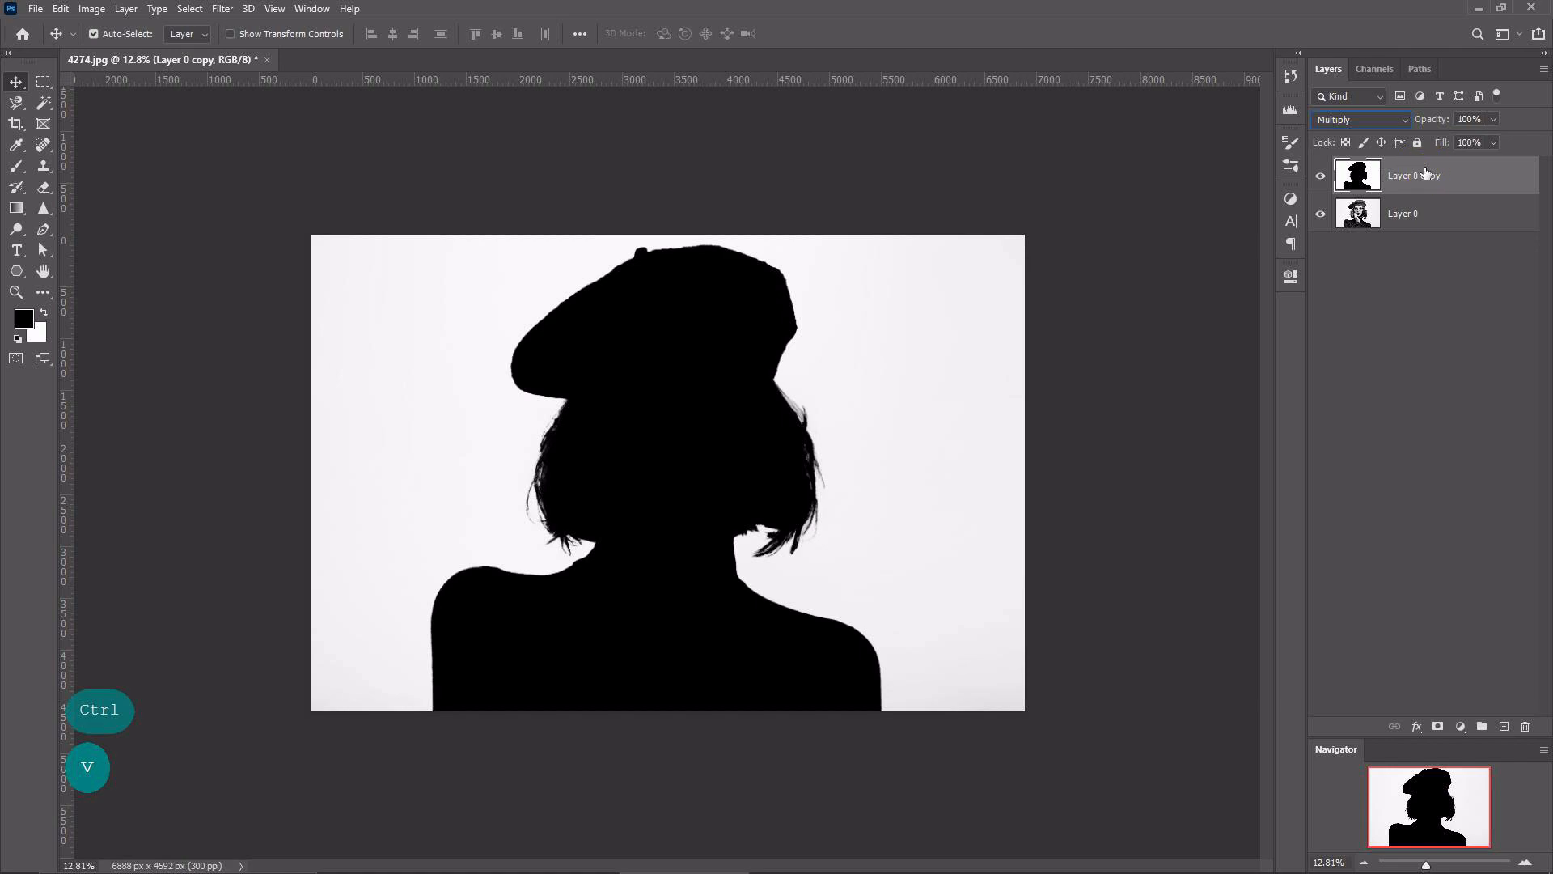
Add a layer mask to Layer 0 copy and draw a diagonal black-to-white reflected gradient on it to reveal the face.
left_click(1441, 726)
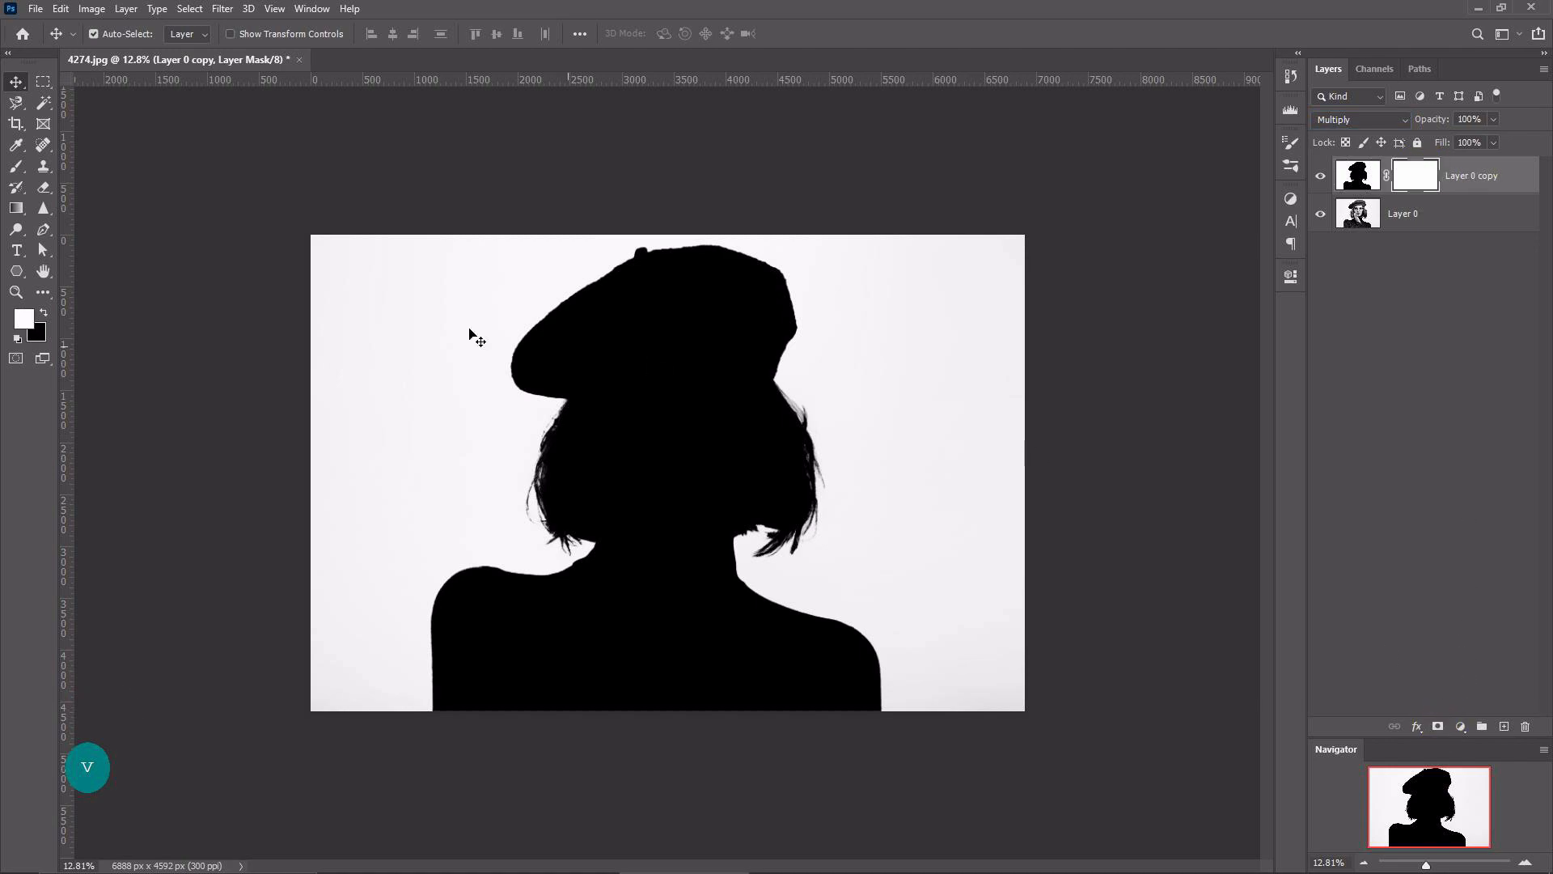
left_click_drag(12, 211, 55, 215)
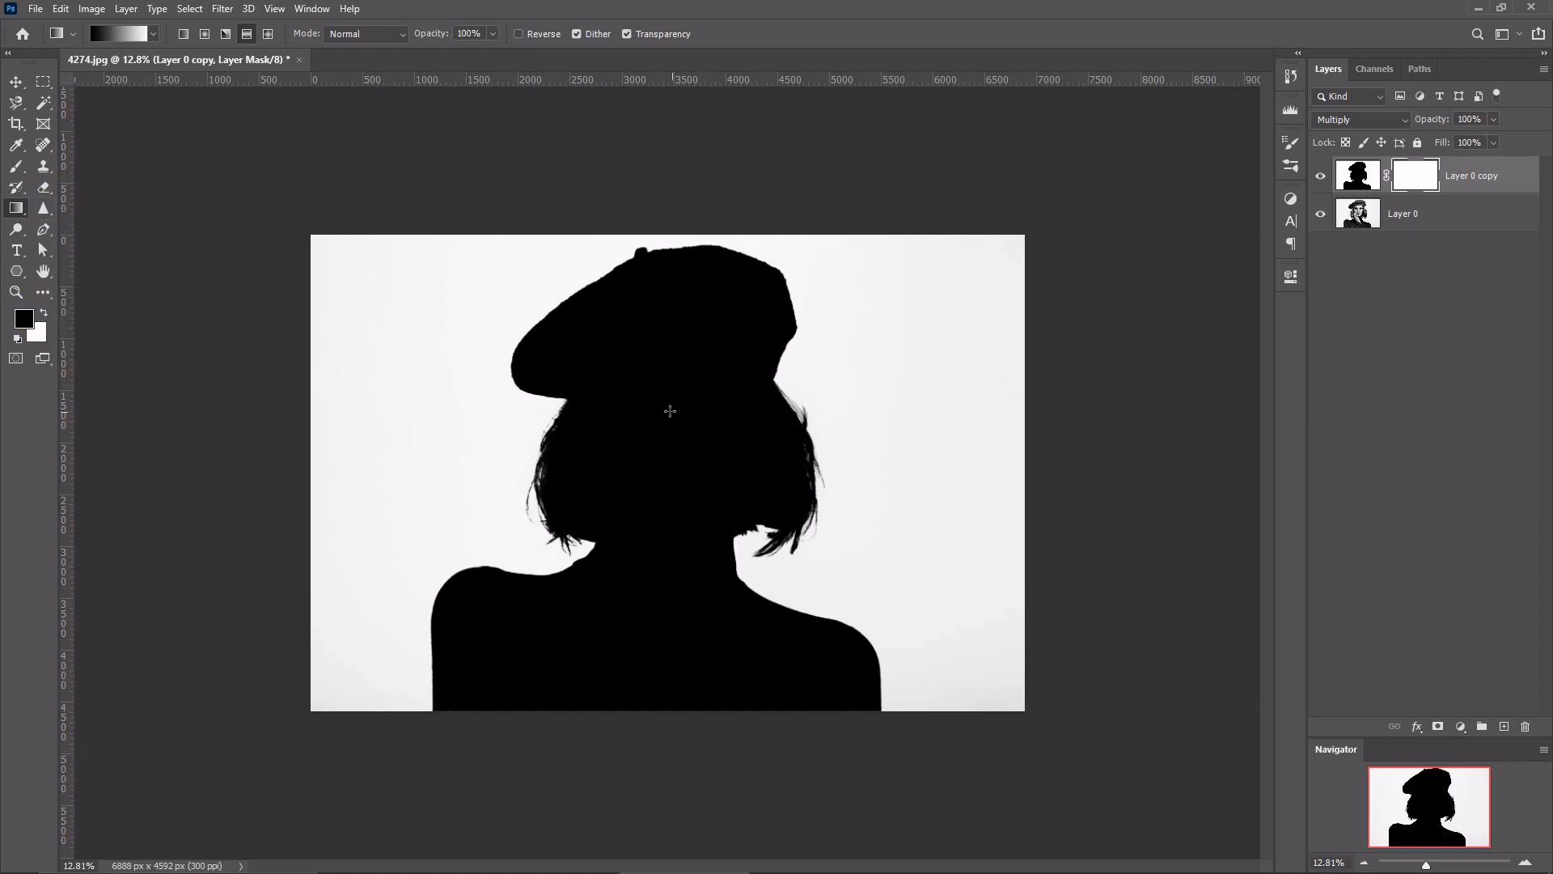
left_click_drag(663, 406, 715, 470)
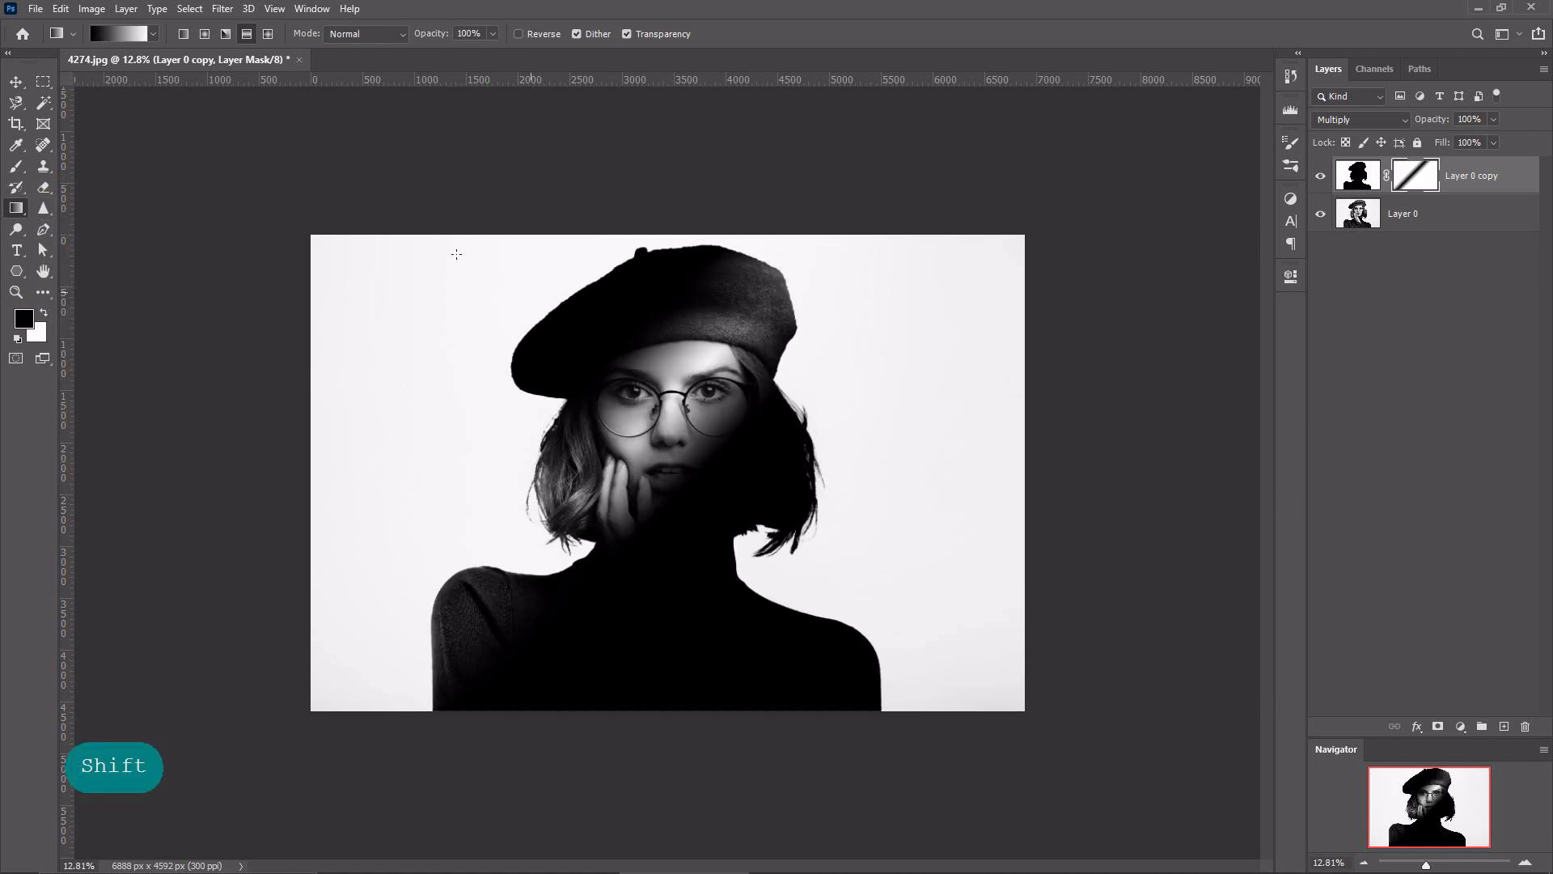
left_click(247, 33)
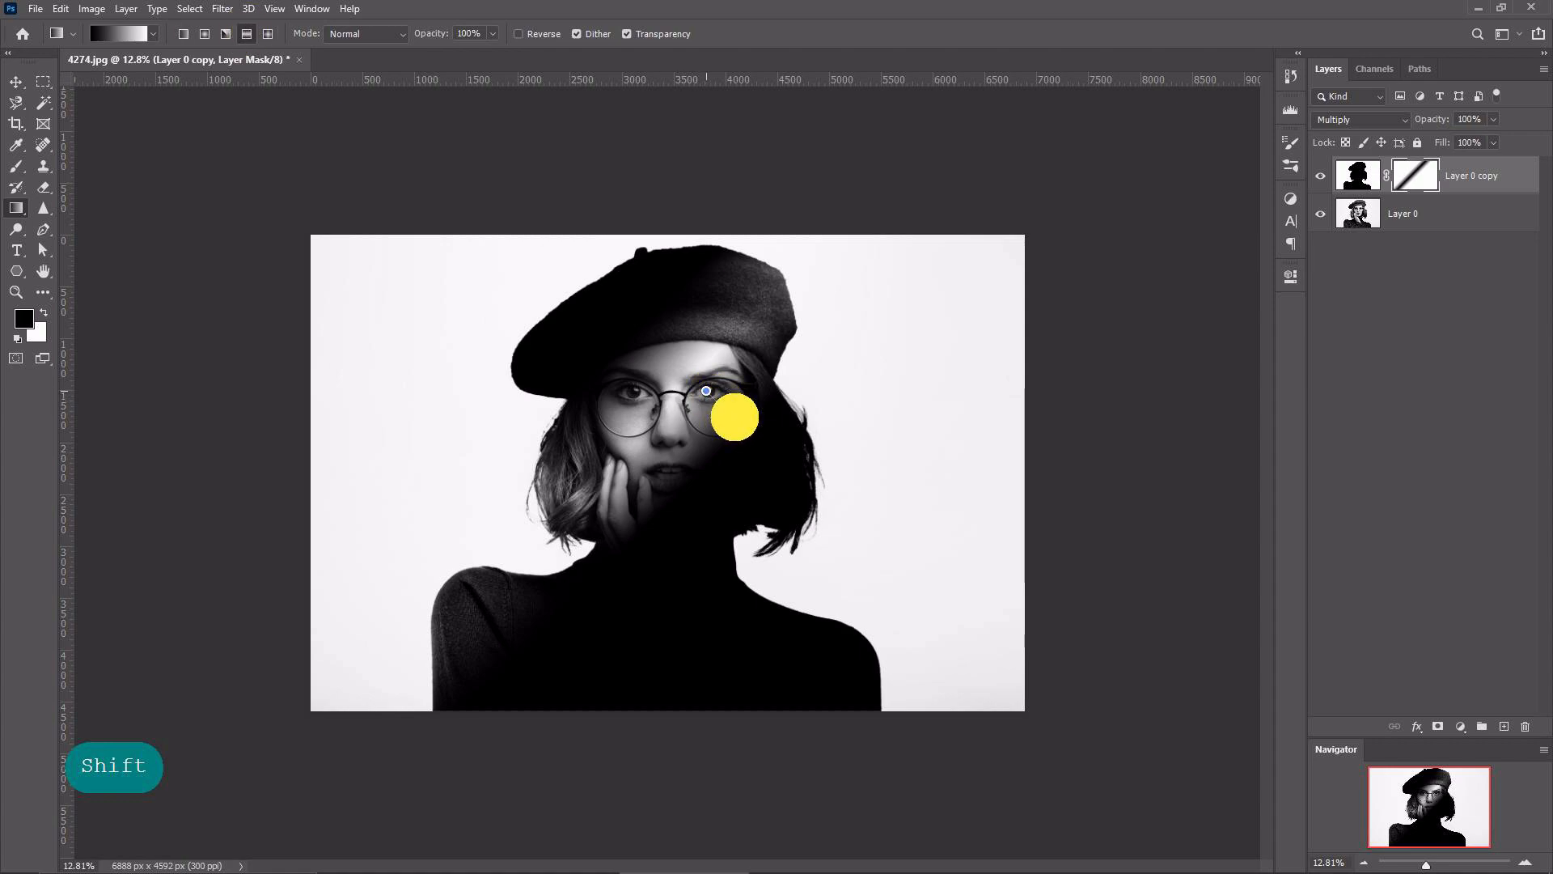
mouse_move(735, 417)
left_mouse_down()
mouse_move(777, 456)
mouse_move(749, 426)
mouse_move(775, 441)
mouse_move(728, 451)
mouse_move(739, 400)
mouse_move(787, 399)
mouse_move(824, 435)
left_mouse_up()
key("ctrl+space")
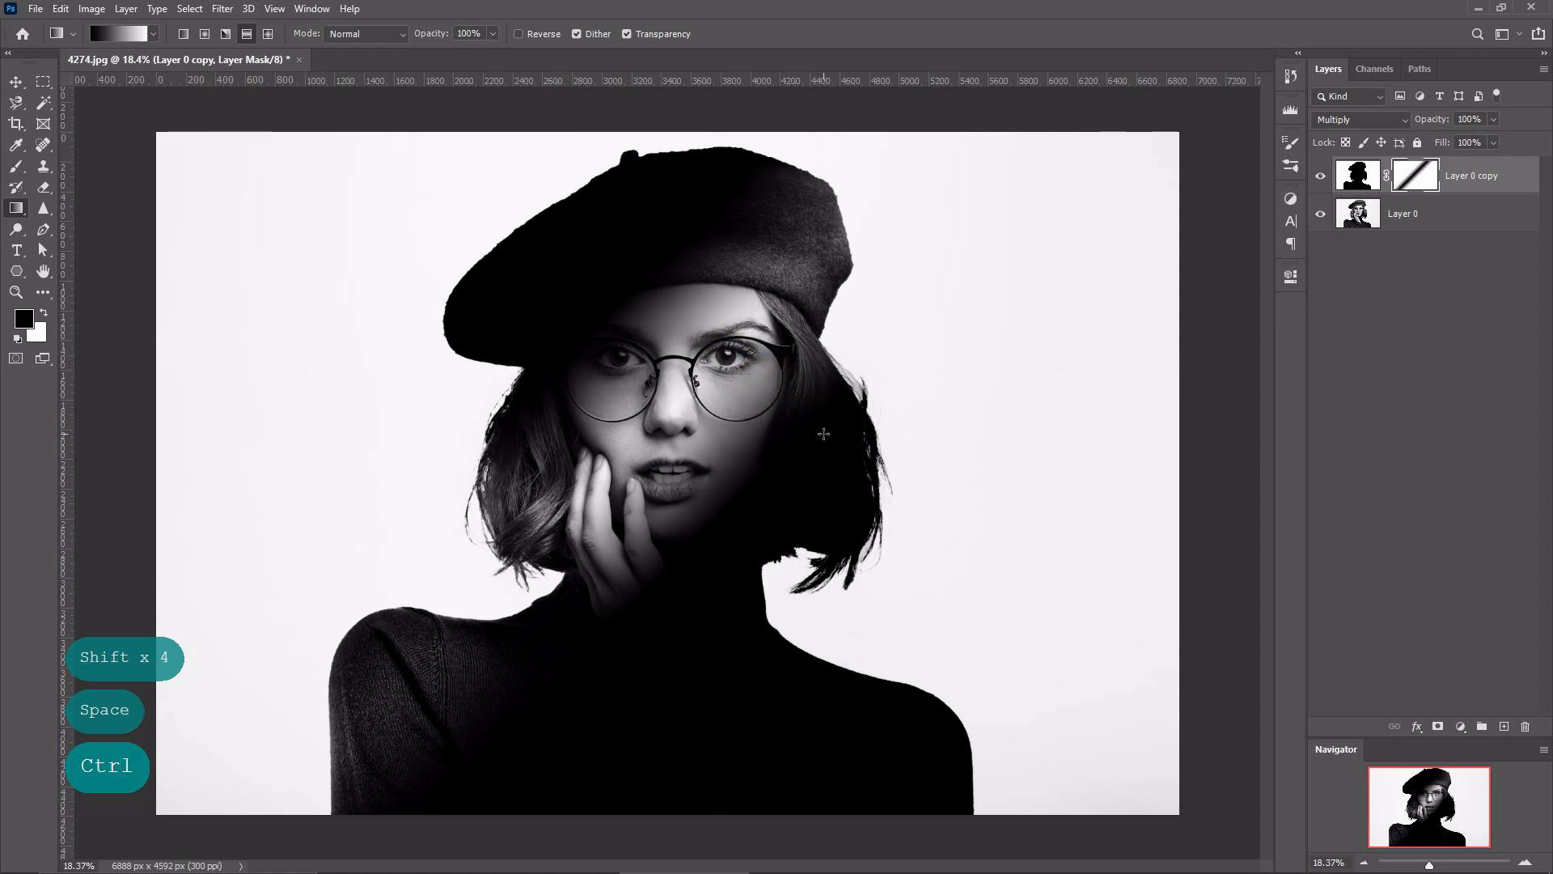
key("shift")
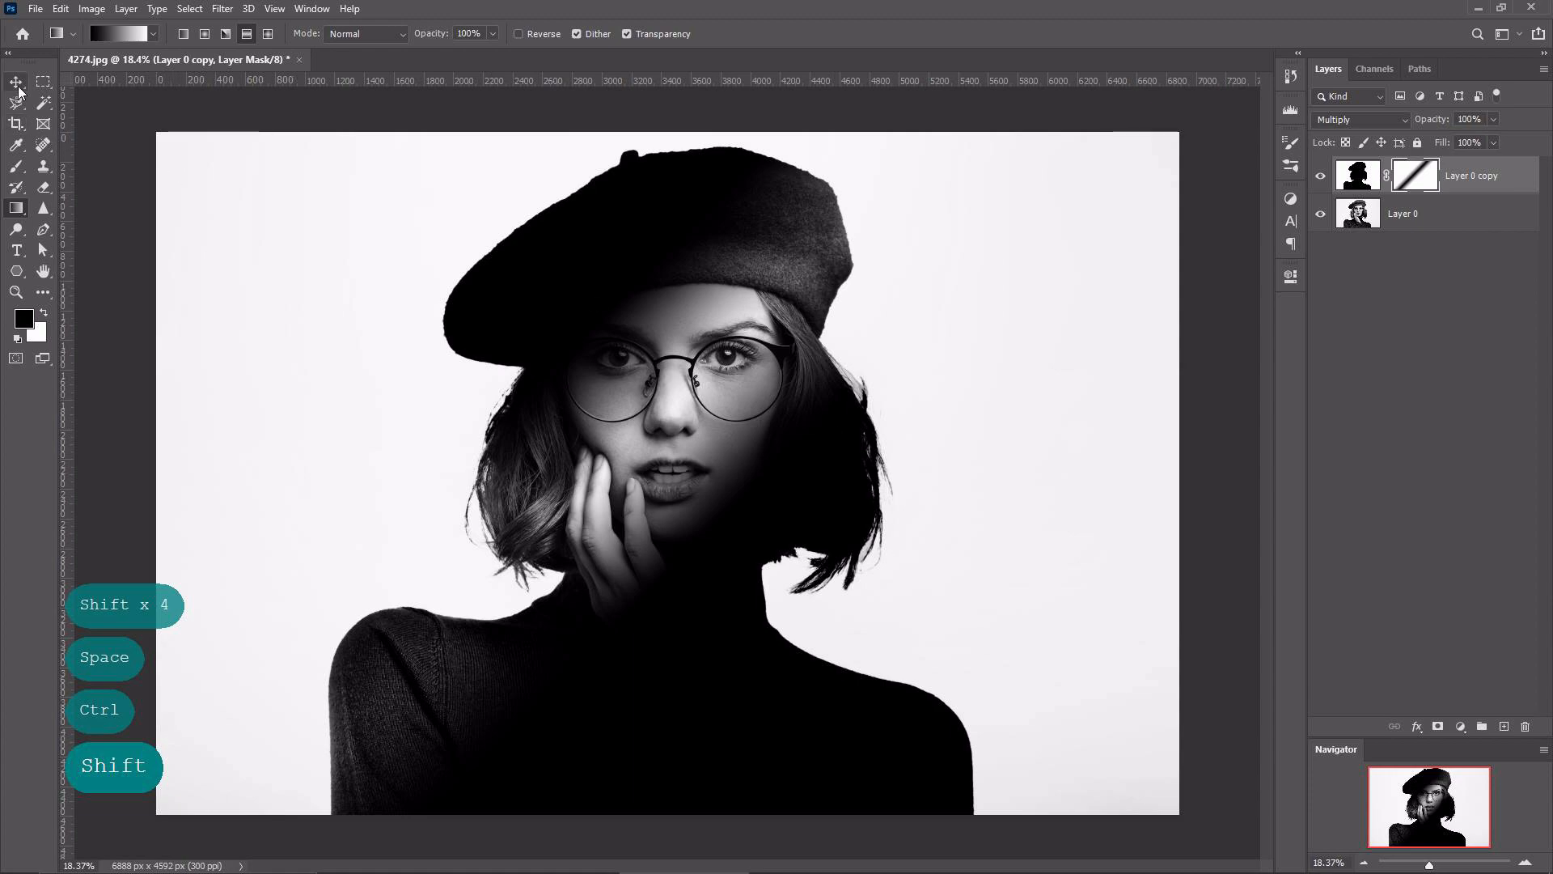
left_click(17, 82)
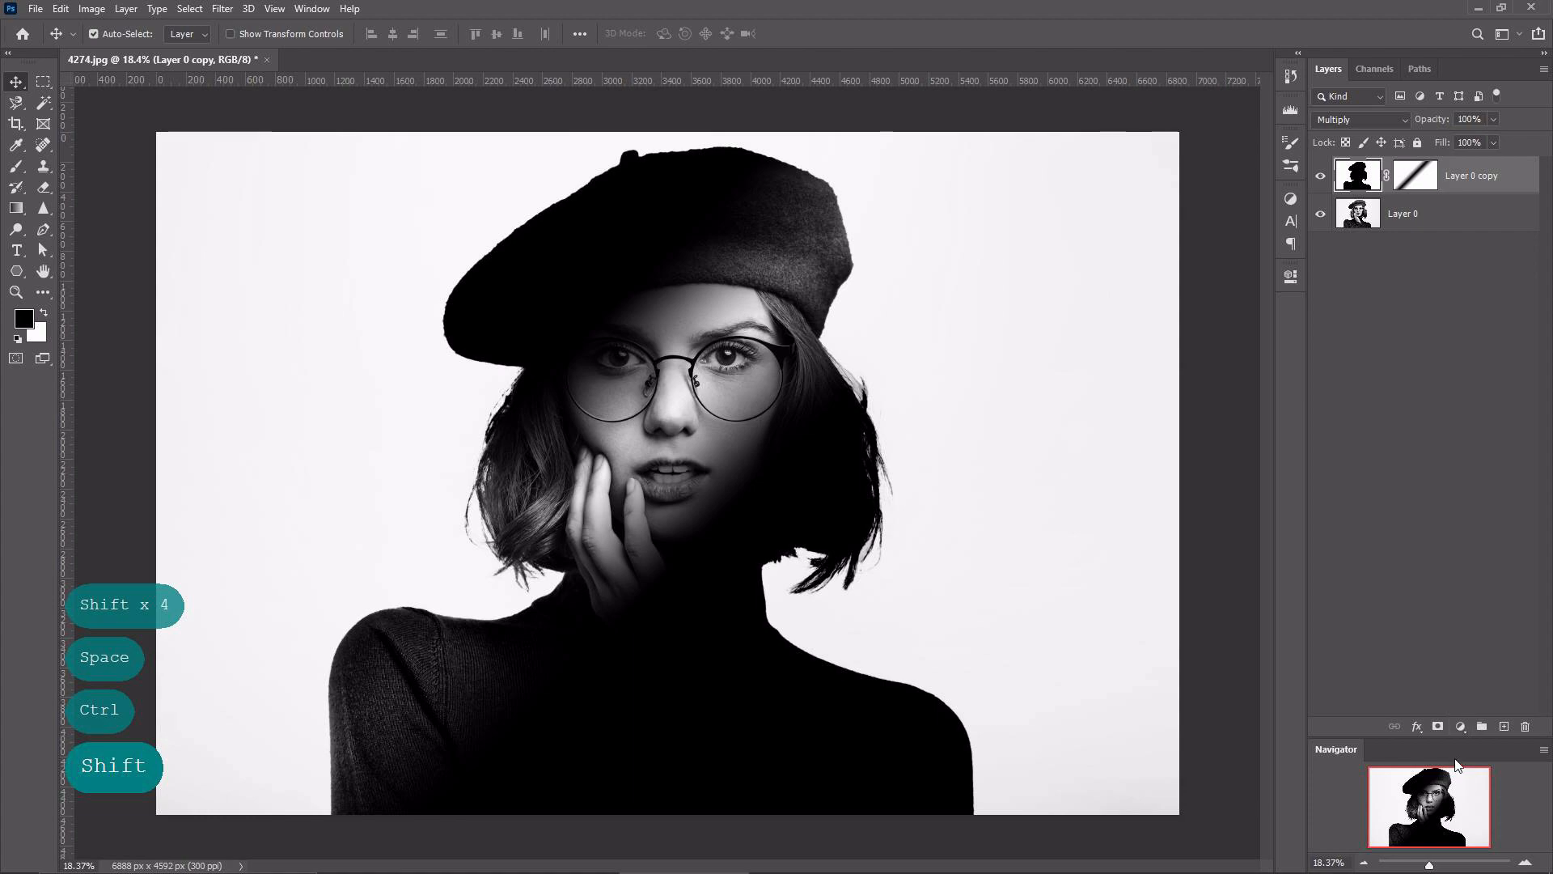
Add a reversed Gradient Map adjustment layer above Layer 0 copy using the Red_07 preset from the Reds group.
left_click(1460, 726)
left_click(1460, 709)
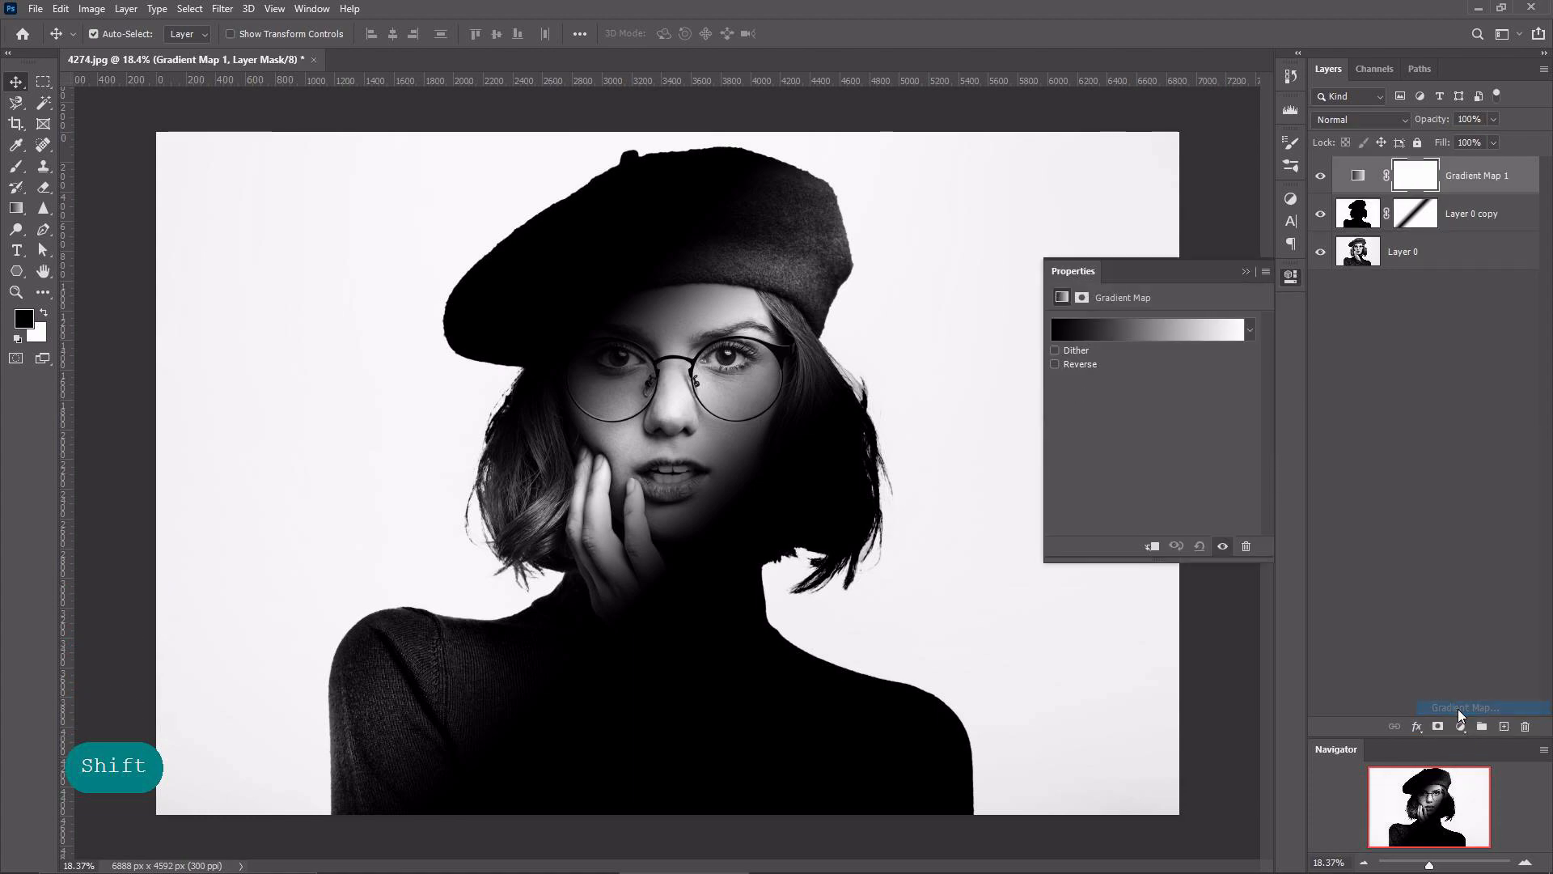
left_click(1079, 364)
left_click(1092, 331)
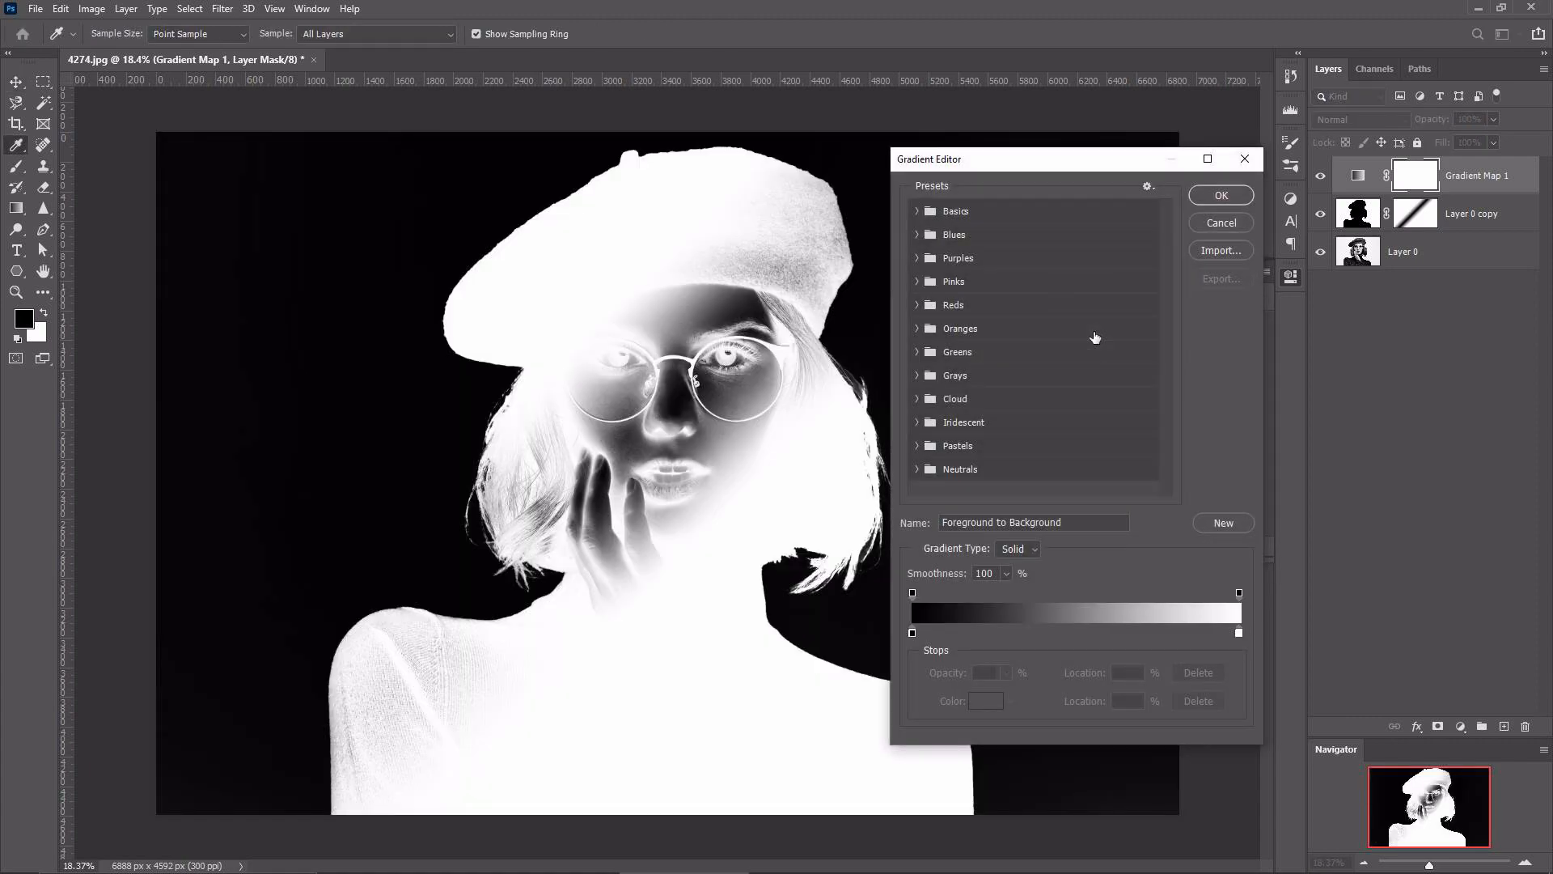
left_click(917, 306)
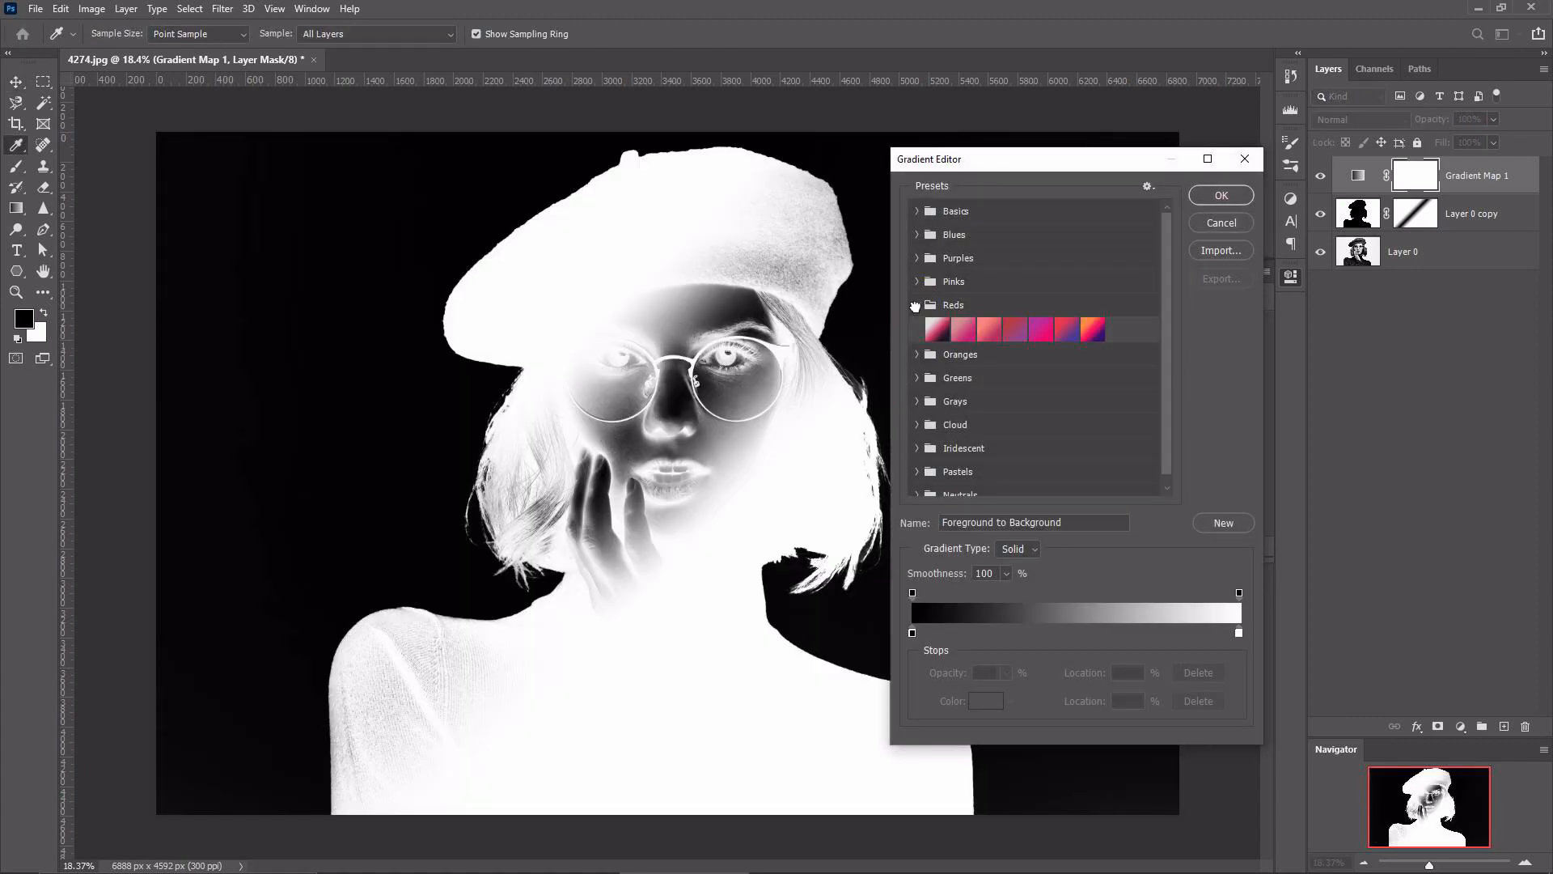
left_click(1092, 330)
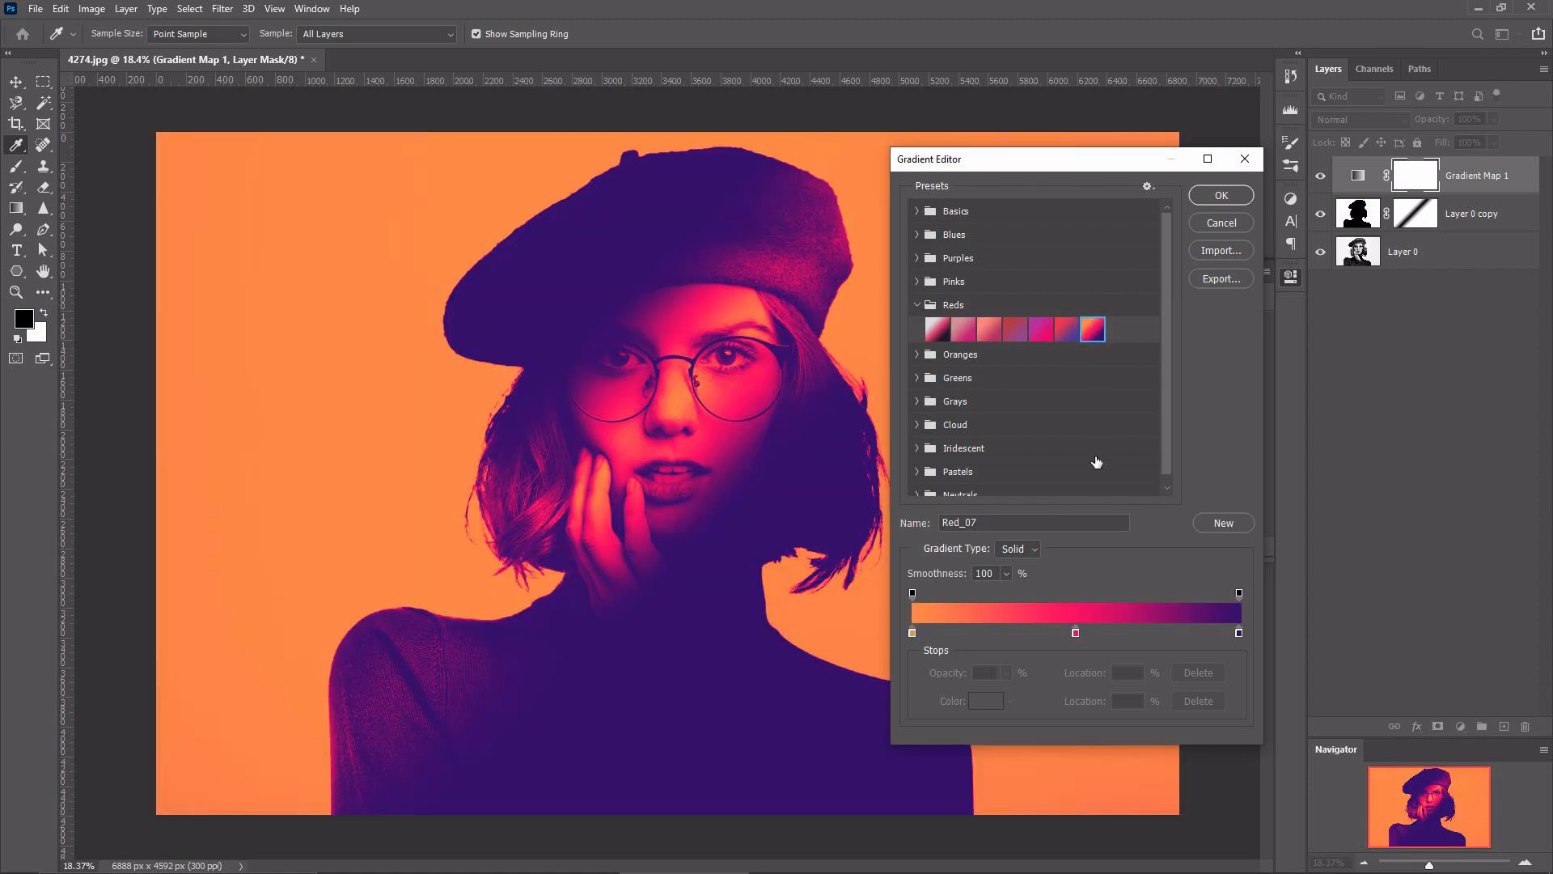
left_click(1212, 200)
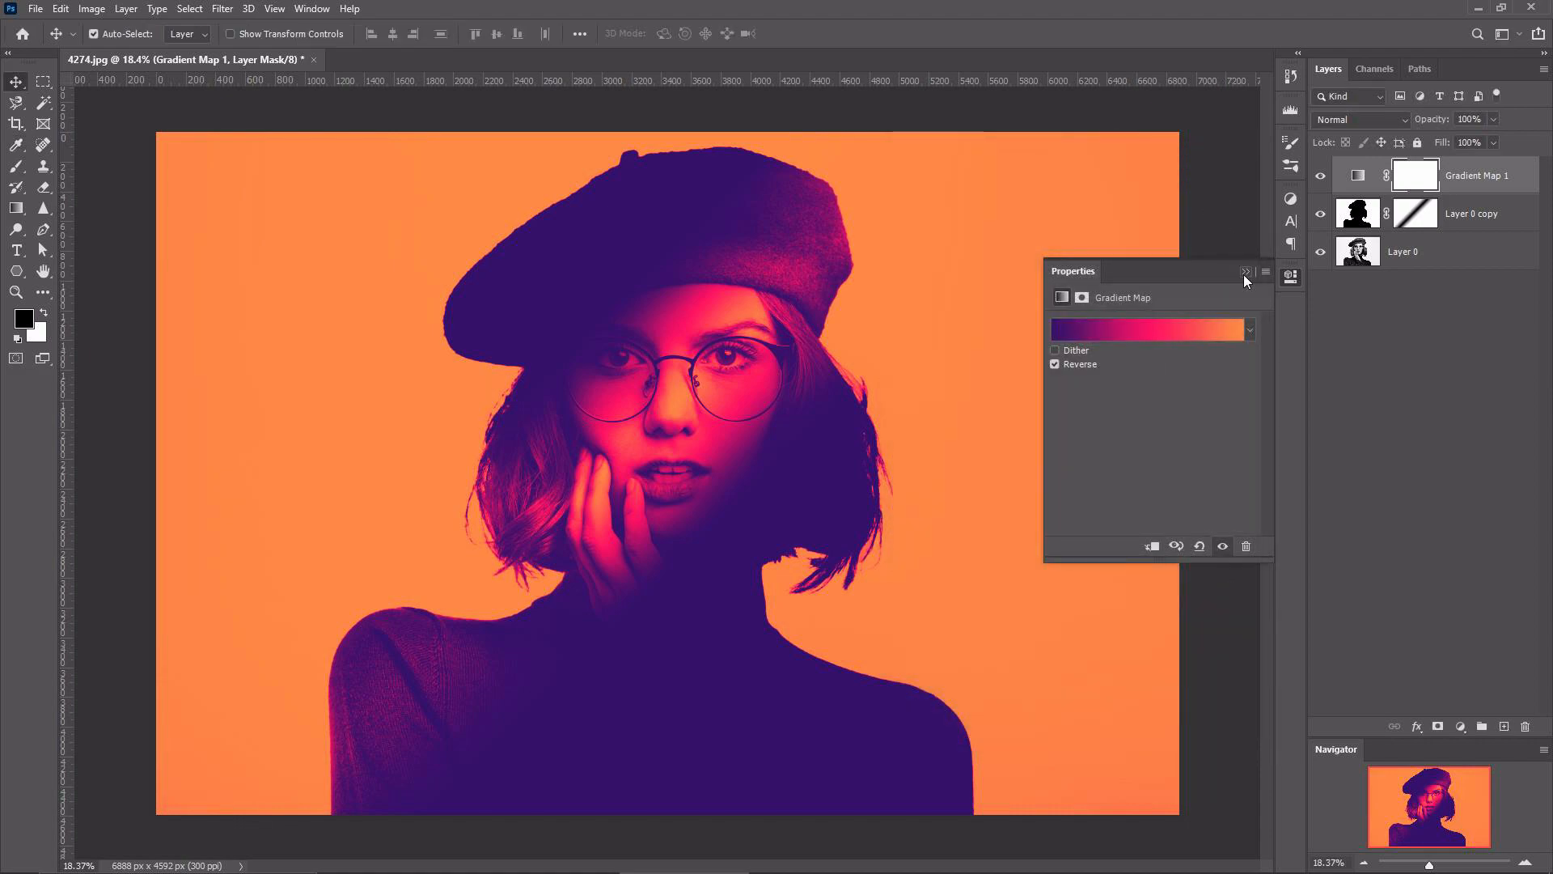
left_click(1244, 273)
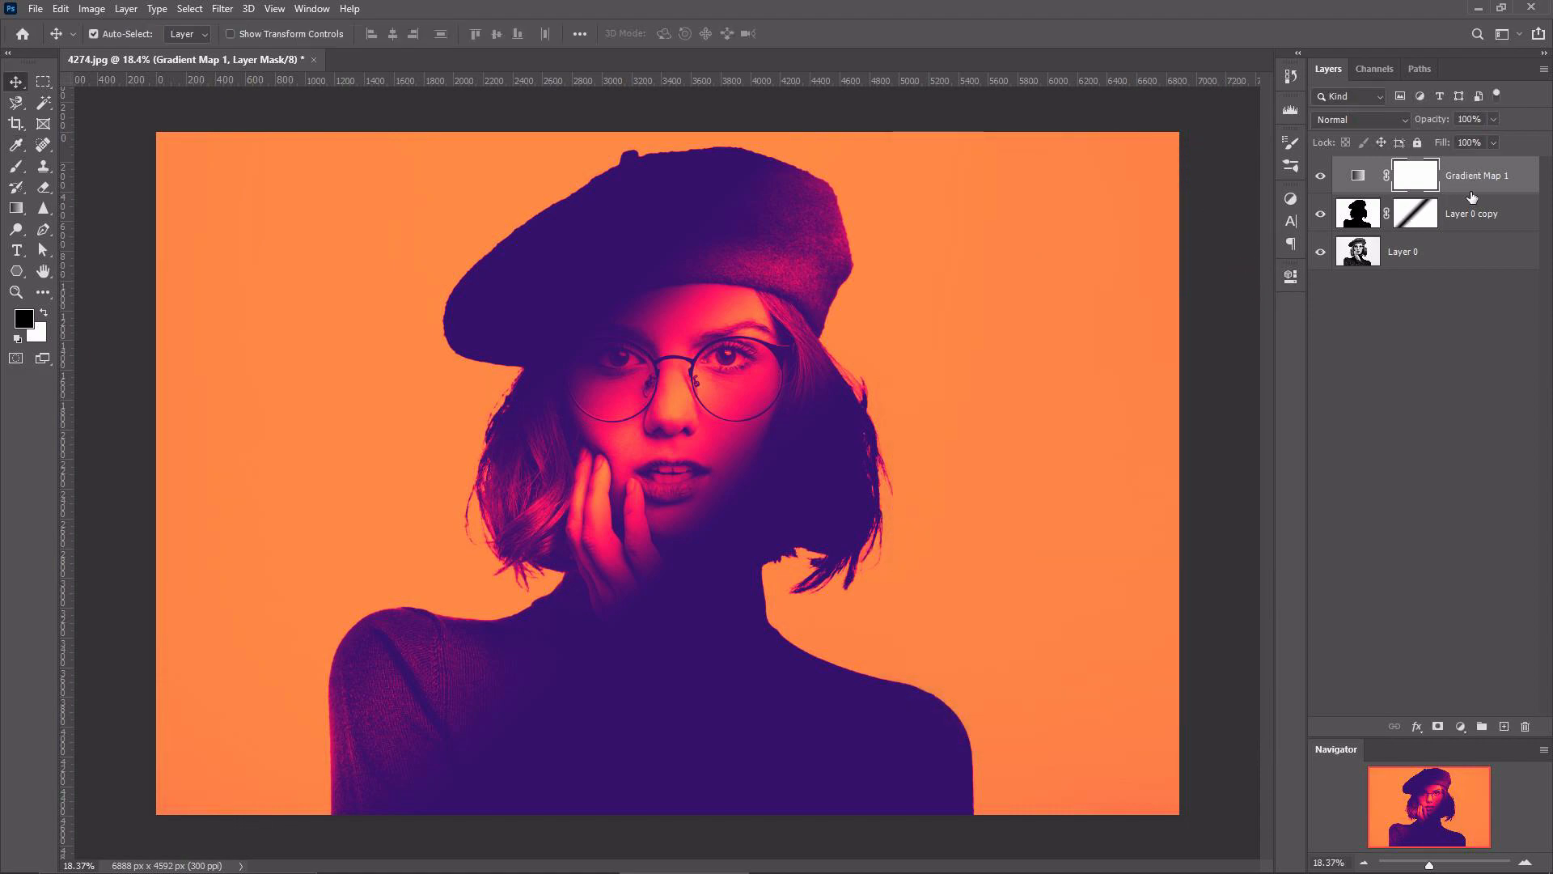
Convert the Gradient Map, Layer 0 copy and Layer 0 together into one smart object.
left_click(1462, 249, "shift")
right_click(1463, 248)
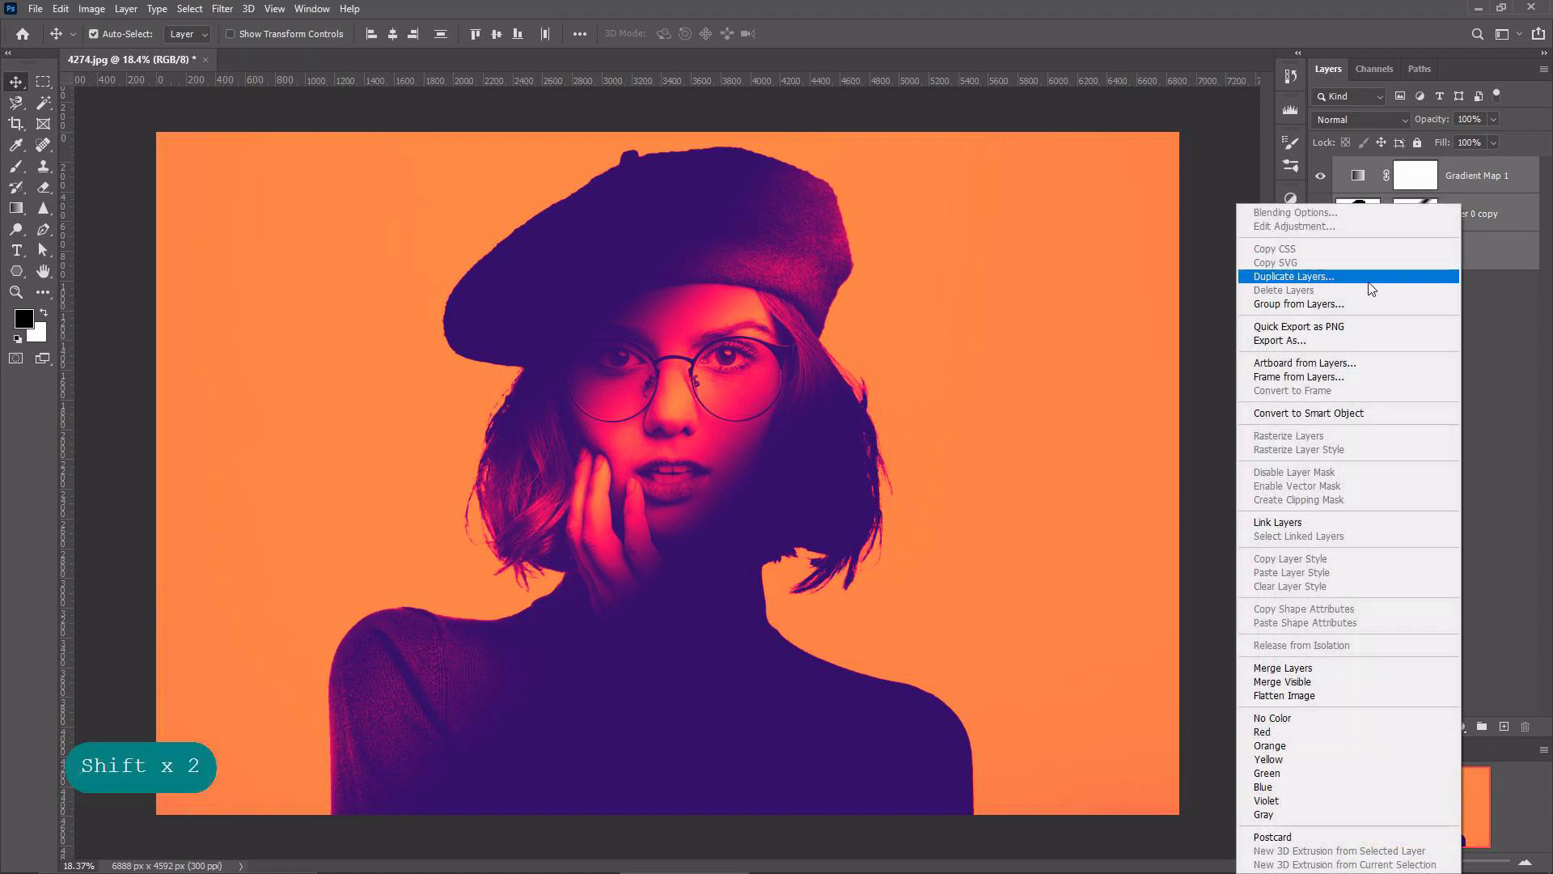
left_click(1335, 413)
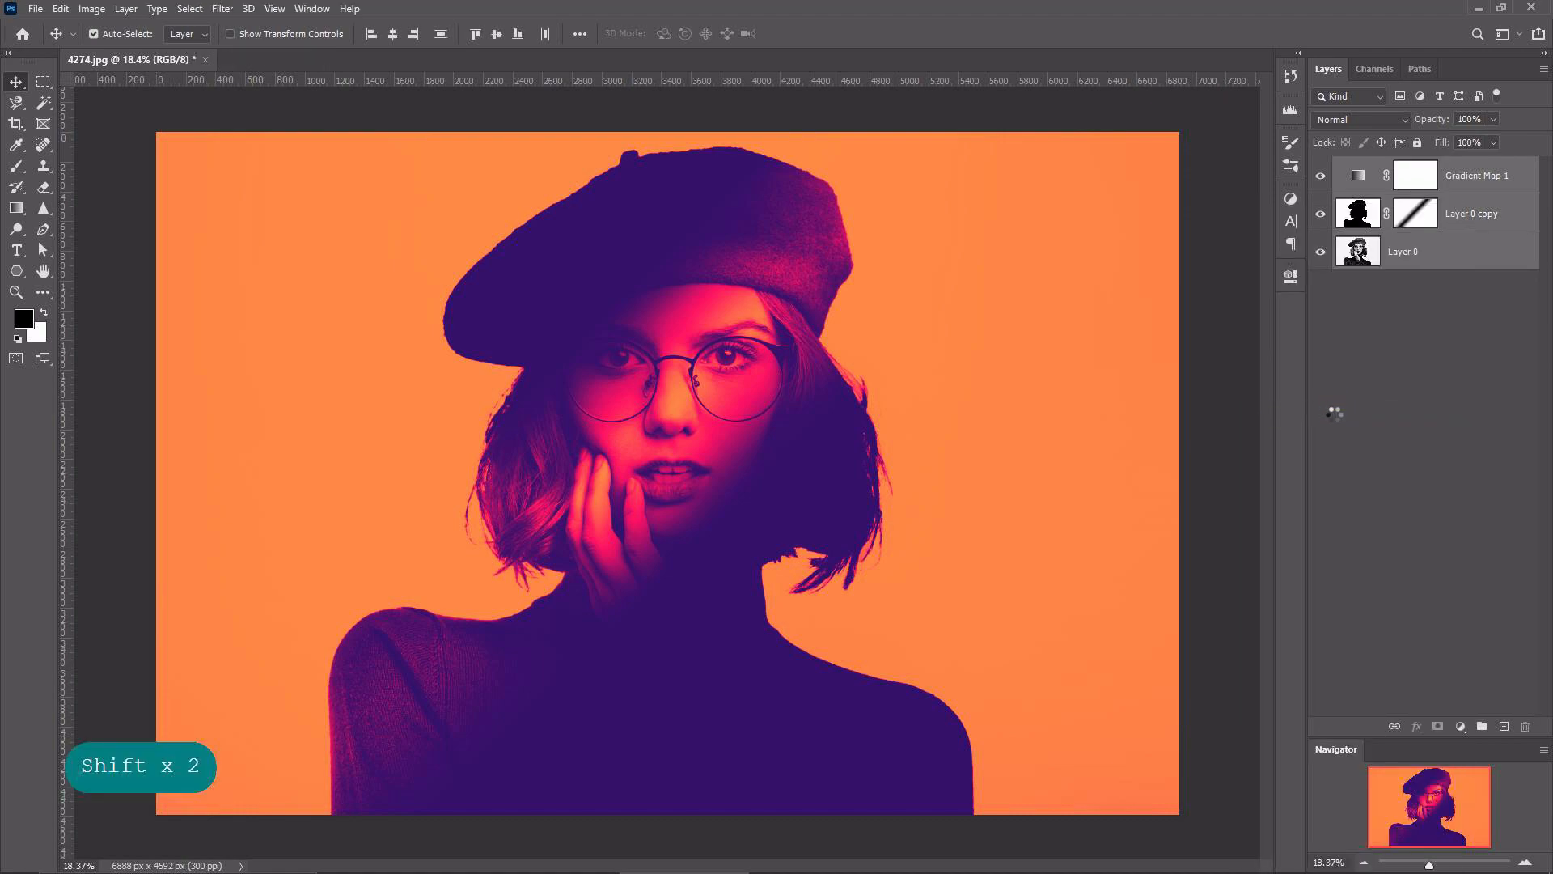
Apply Add Noise to the smart object with amount 15.36%, Uniform distribution and Monochromatic enabled.
left_click(221, 10)
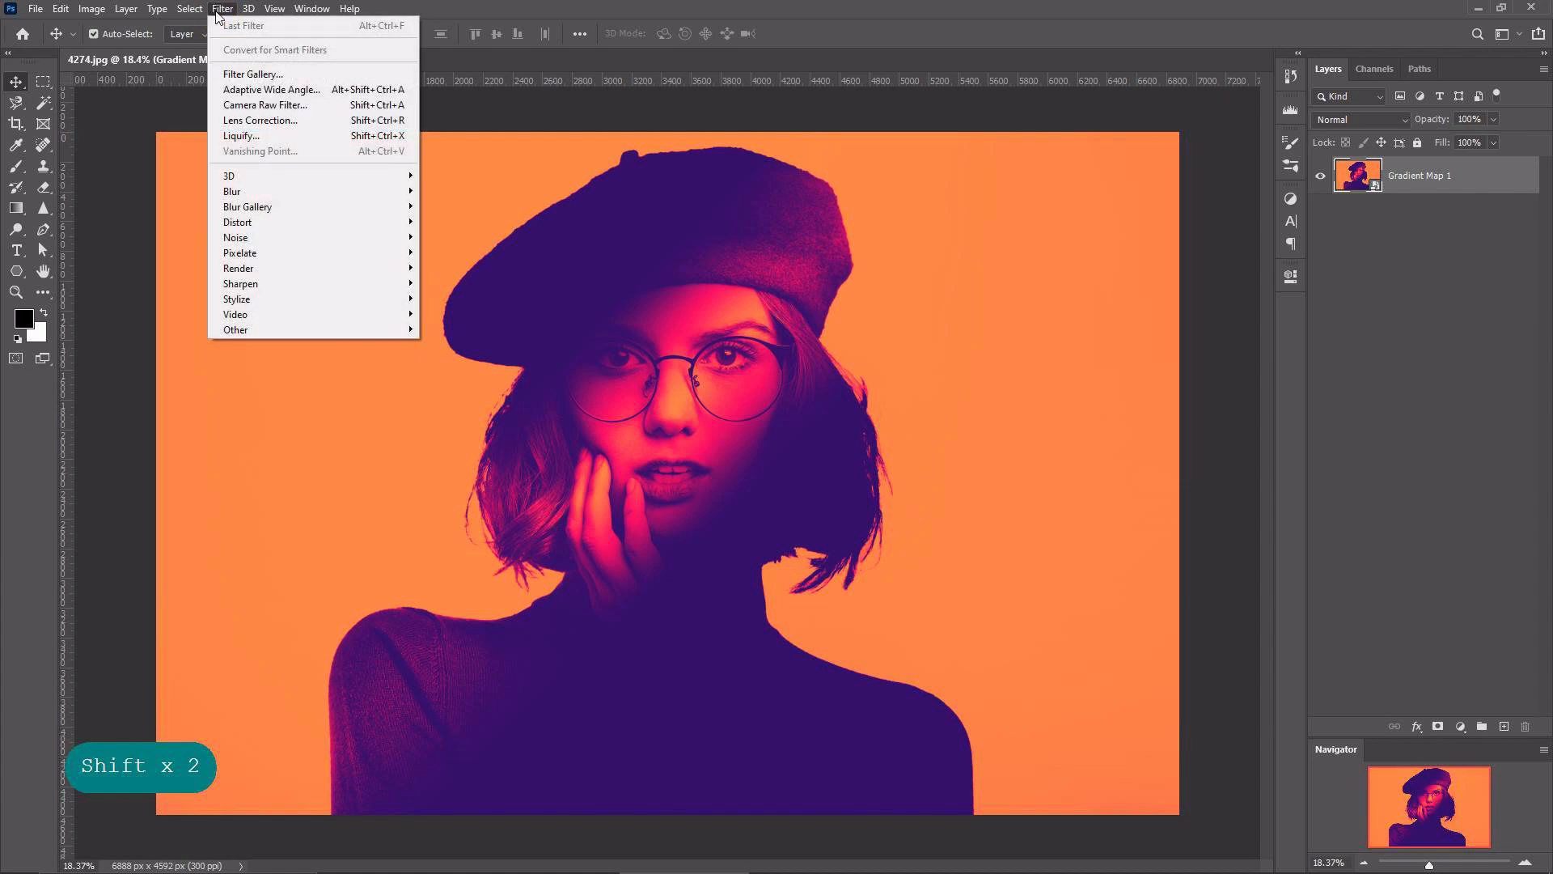
mouse_move(323, 238)
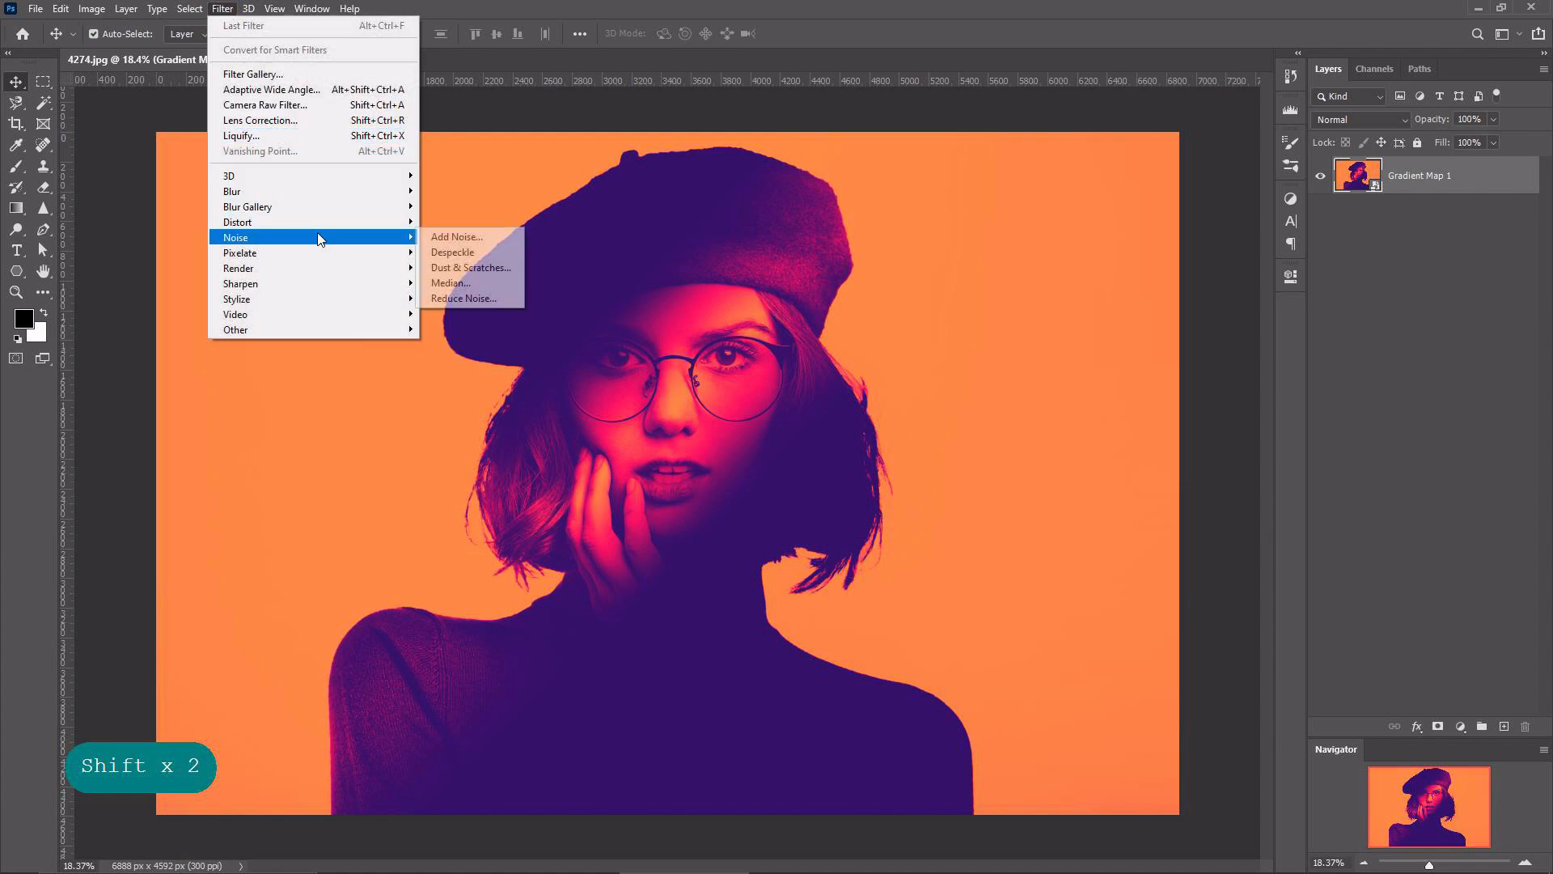
left_click(456, 237)
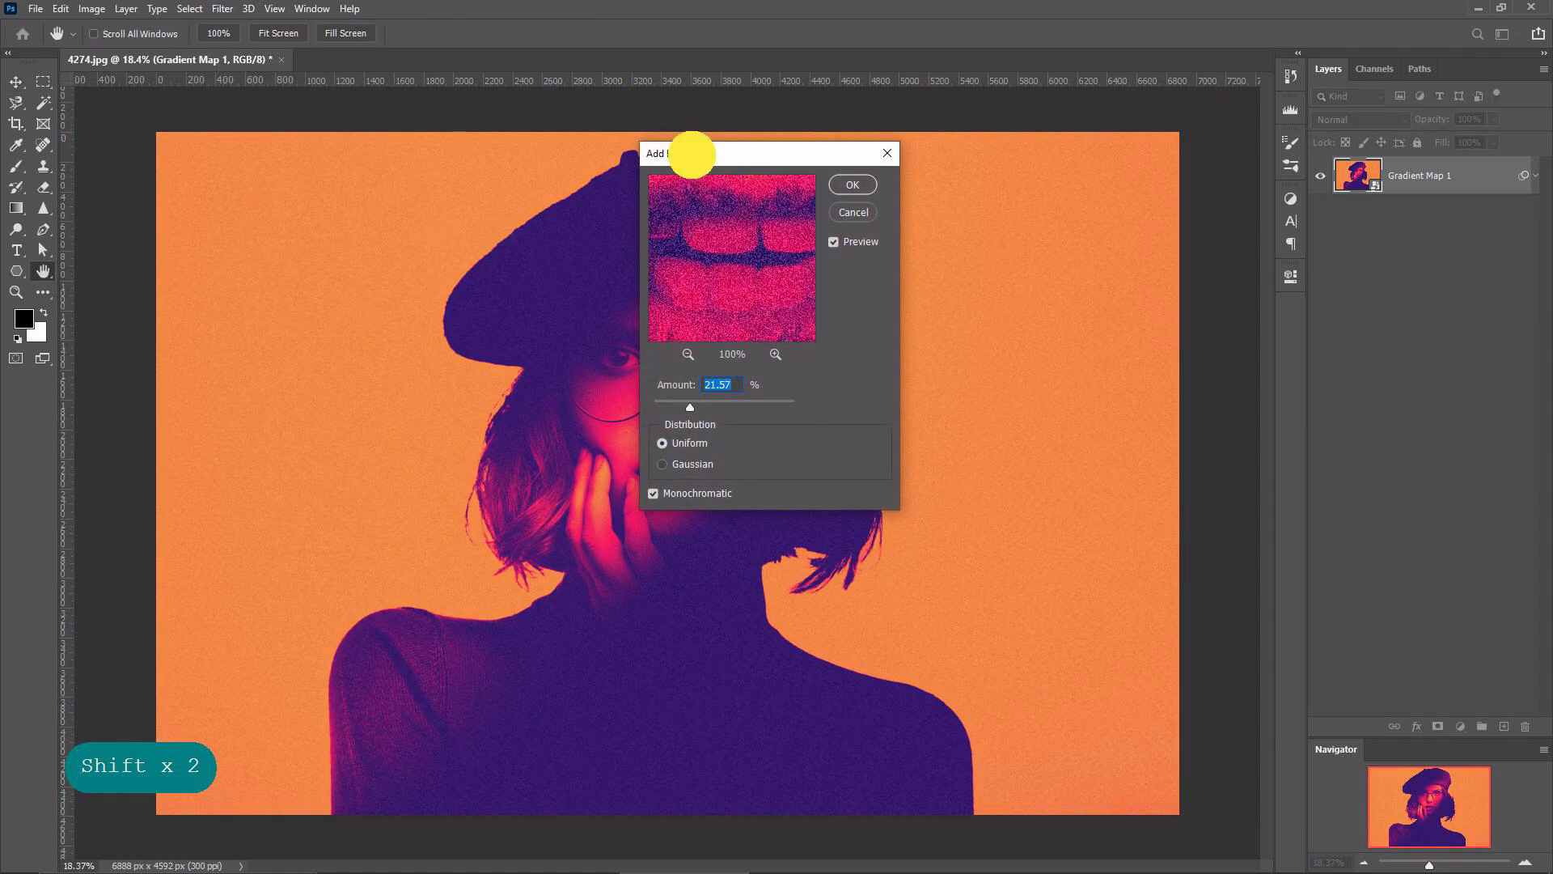
left_click_drag(692, 154, 897, 239)
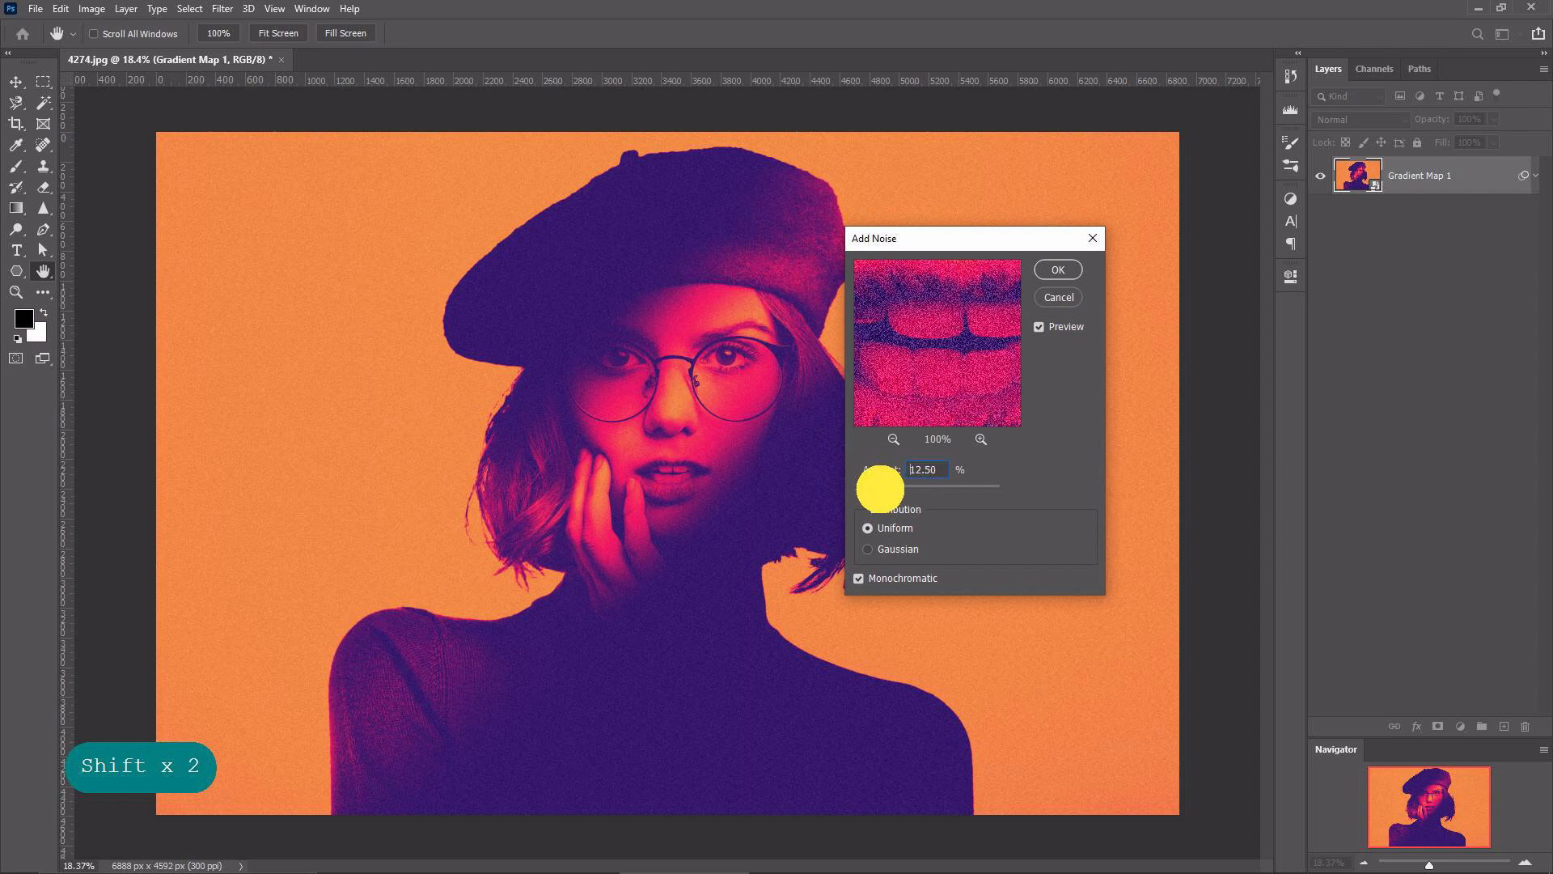
left_click(878, 487)
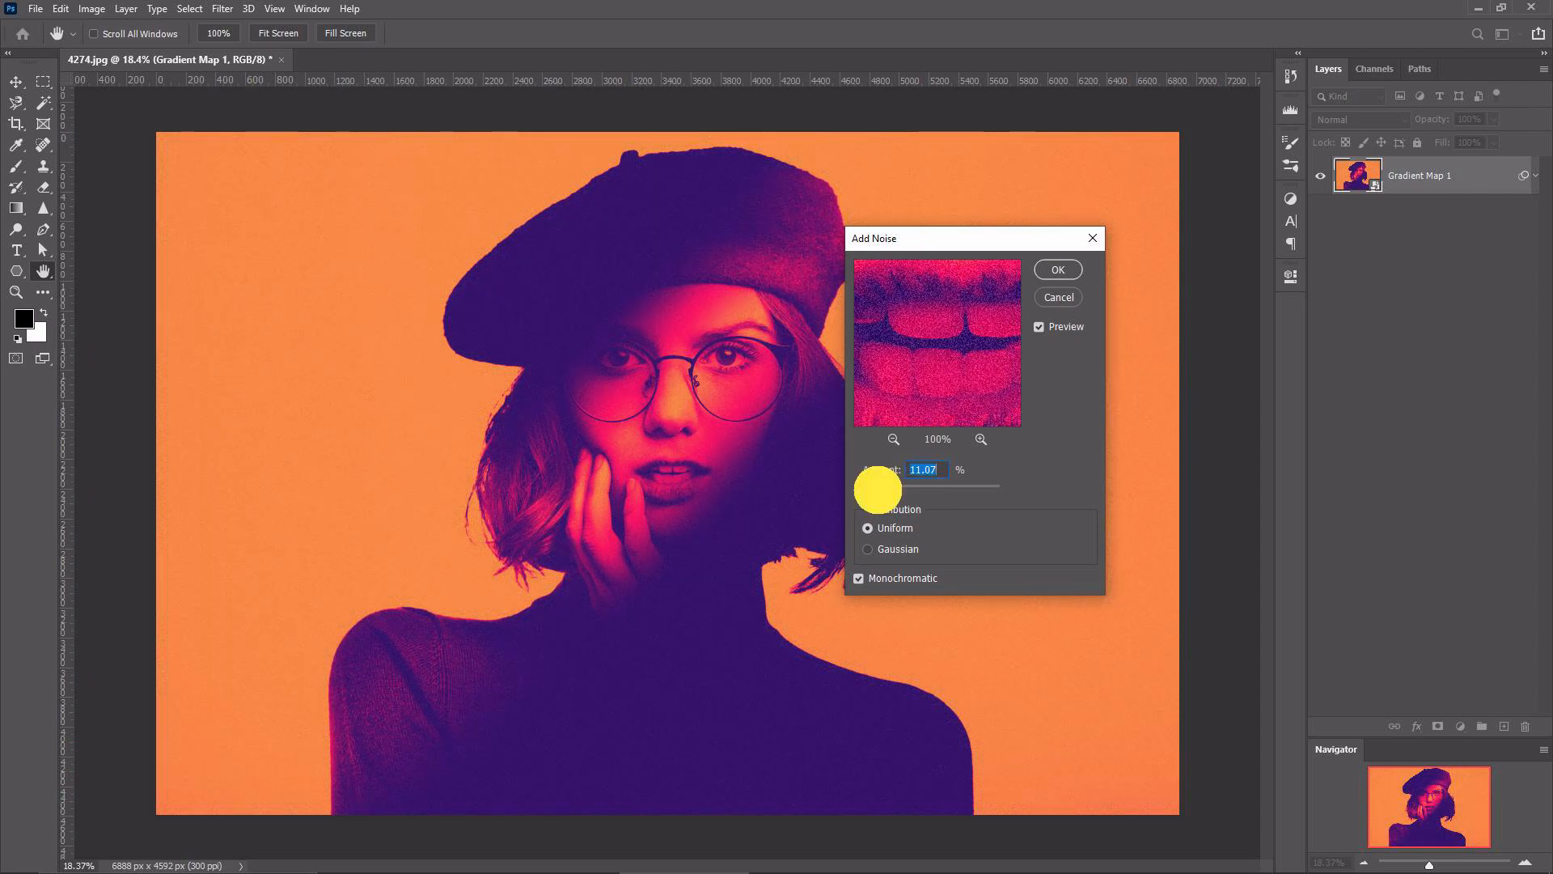
left_click(877, 487)
left_click(885, 488)
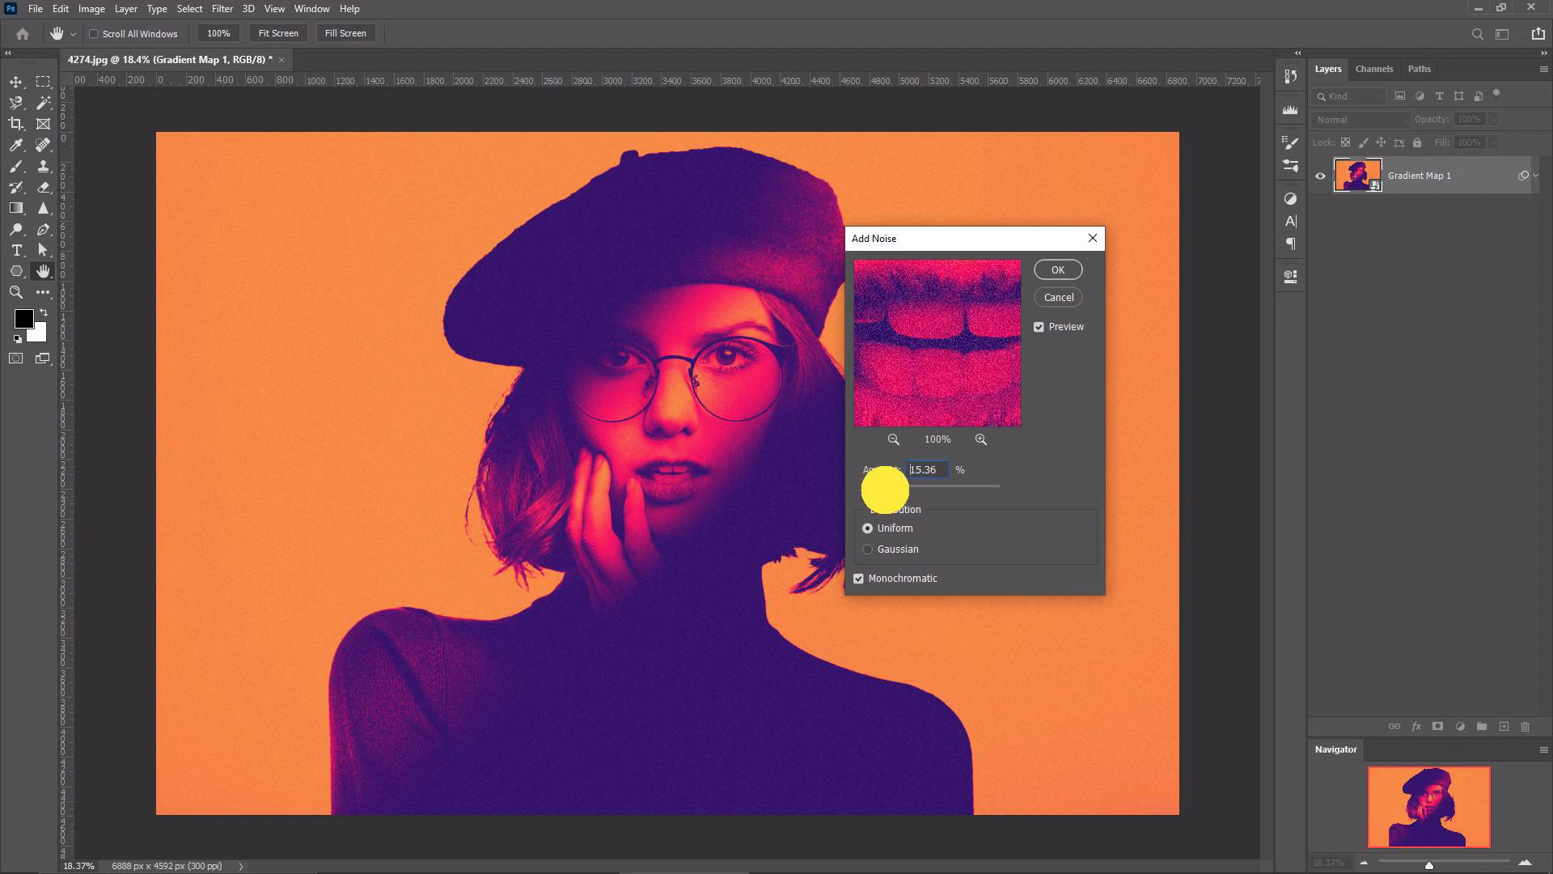
left_click(1043, 272)
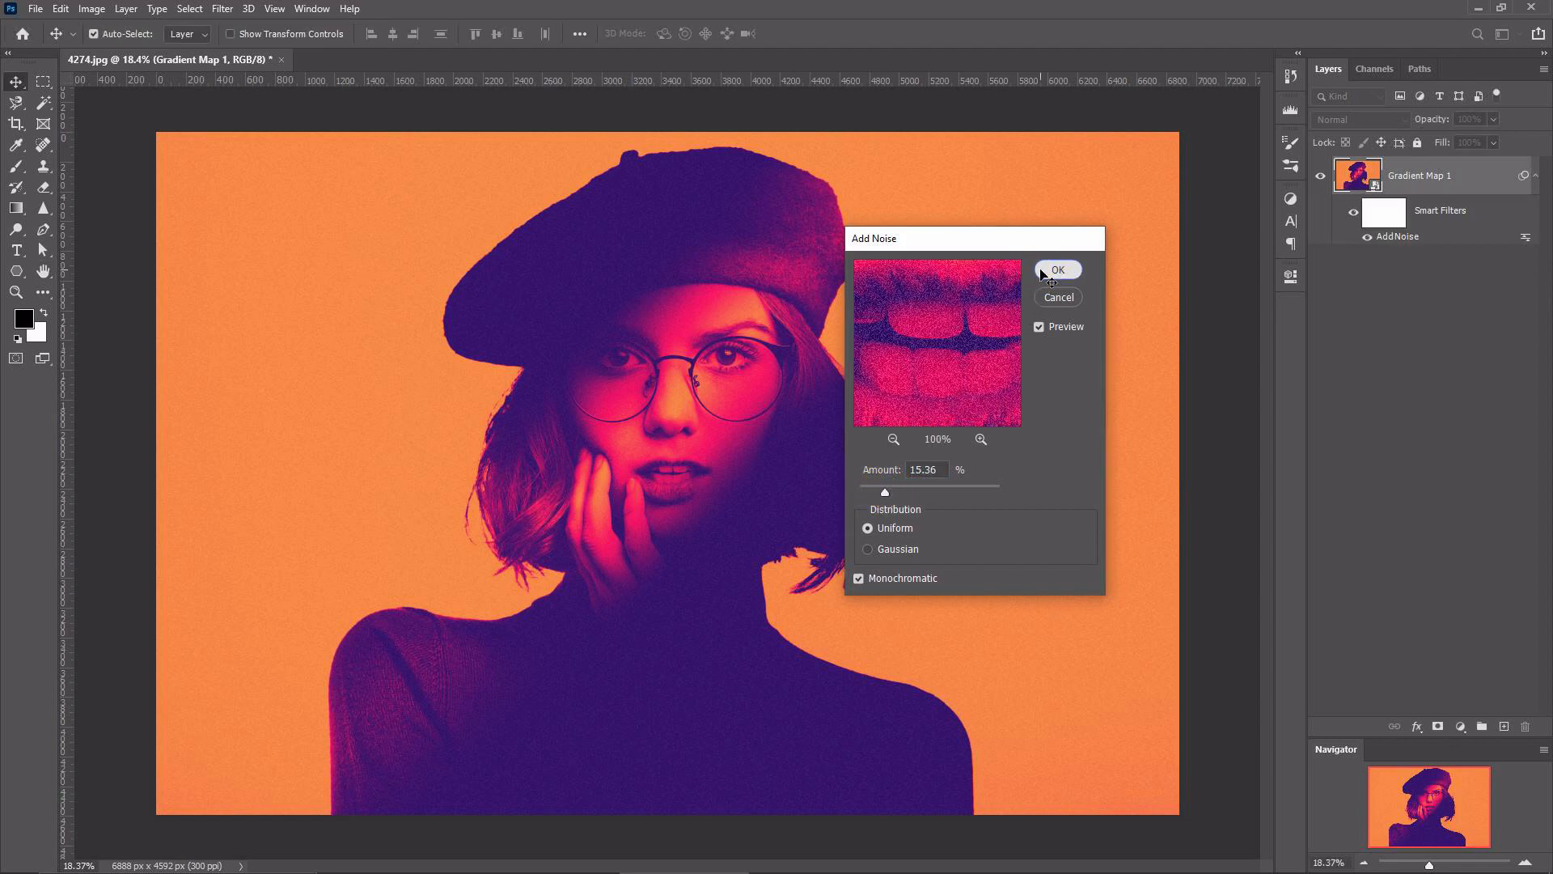